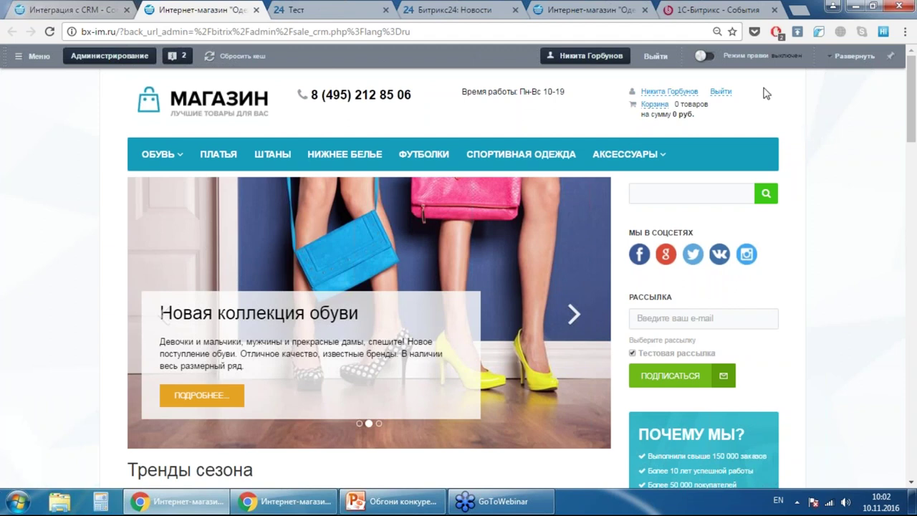
- Browse the Магазин store homepage and catalogue, then close the 'Интеграция с CRM' tab
scroll(763, 89, down, 10)
scroll(785, 136, down, 5)
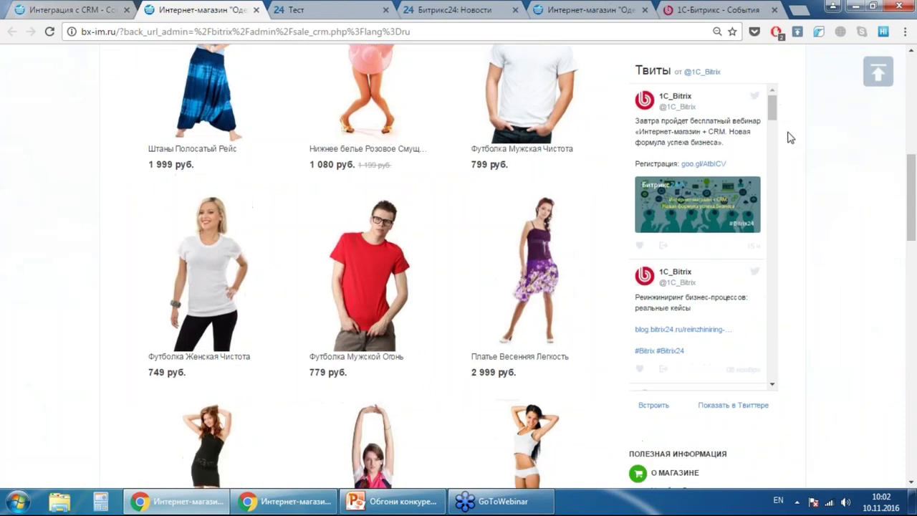
scroll(835, 154, up, 5)
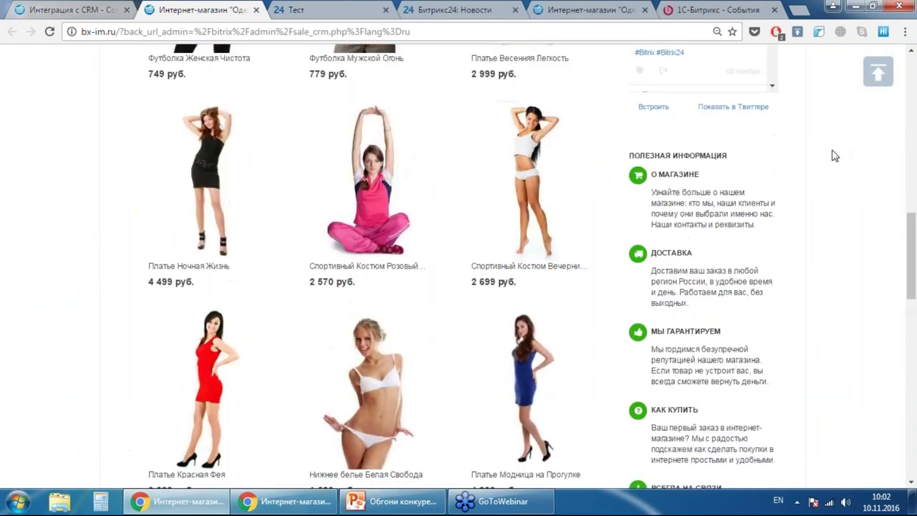
scroll(843, 172, up, 3)
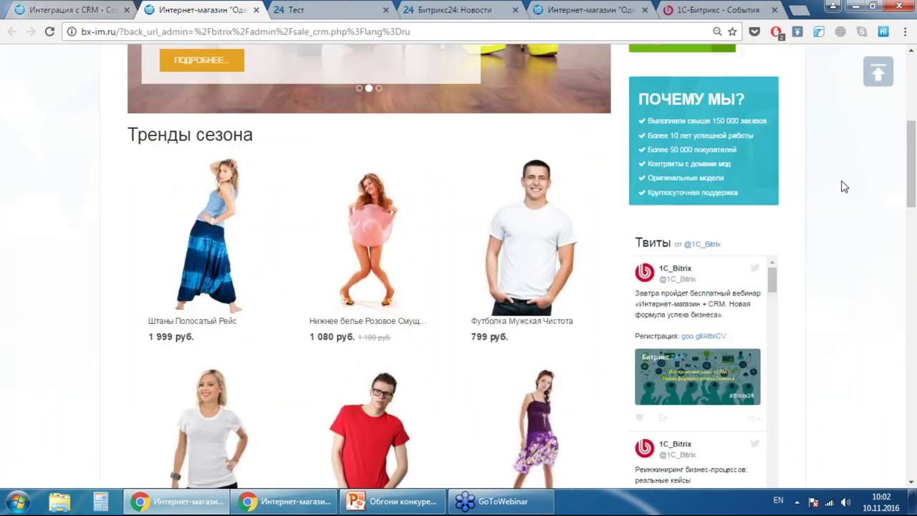
scroll(841, 184, down, 7)
scroll(842, 184, down, 3)
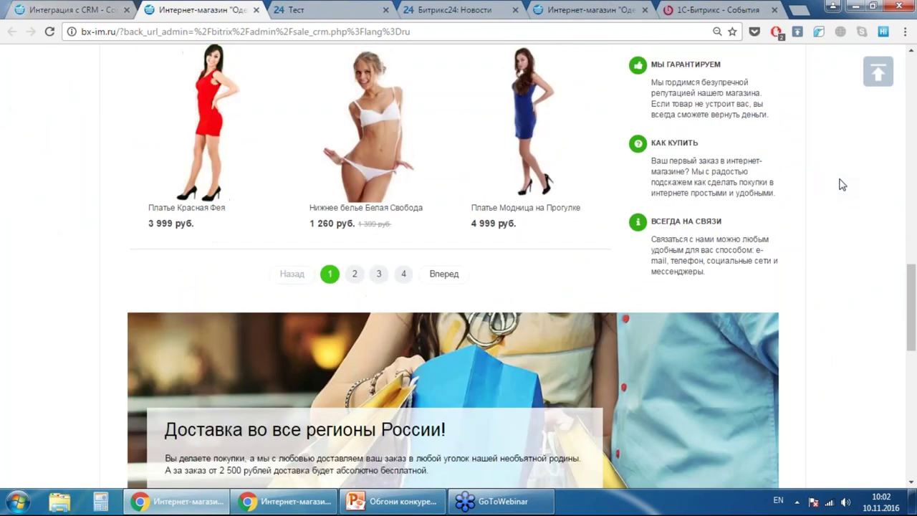
scroll(843, 182, up, 9)
scroll(841, 180, up, 6)
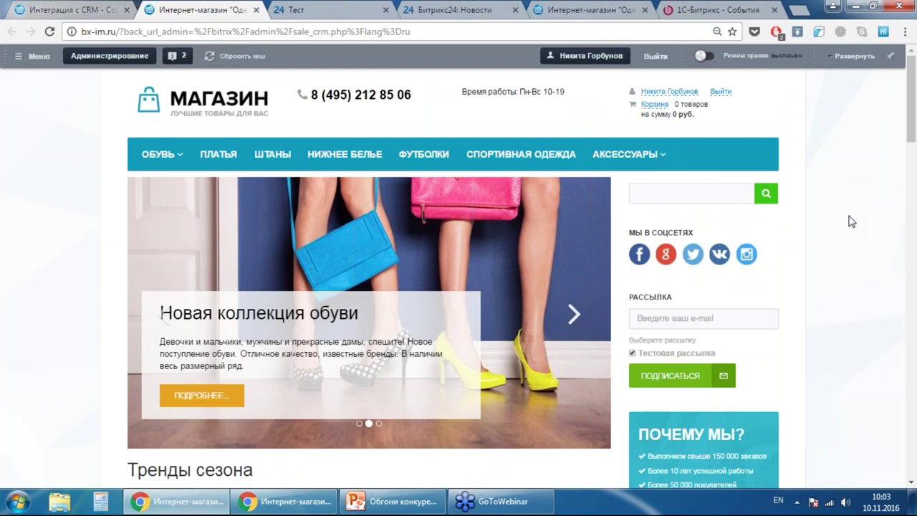
scroll(851, 222, down, 5)
scroll(851, 222, down, 15)
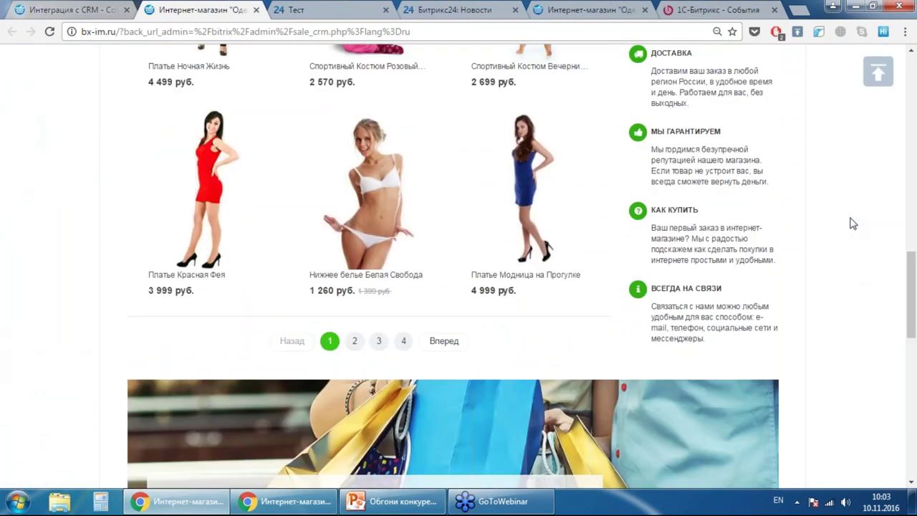
scroll(851, 222, up, 20)
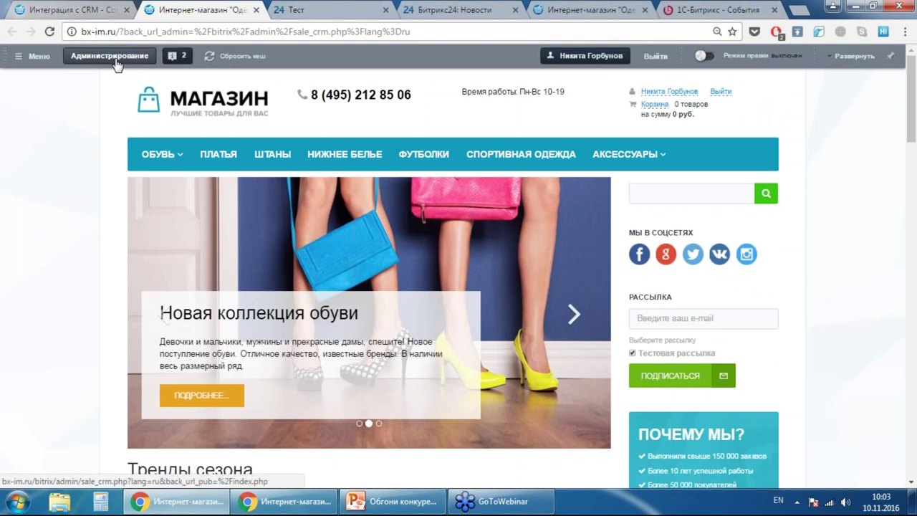
click(127, 10)
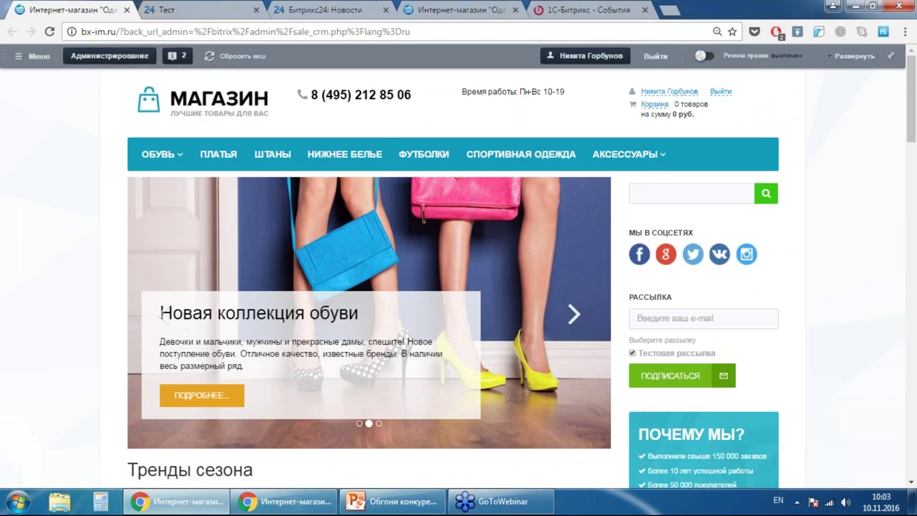
- Open Магазин > CRM in the admin area and reset the integration's statistics
click(108, 57)
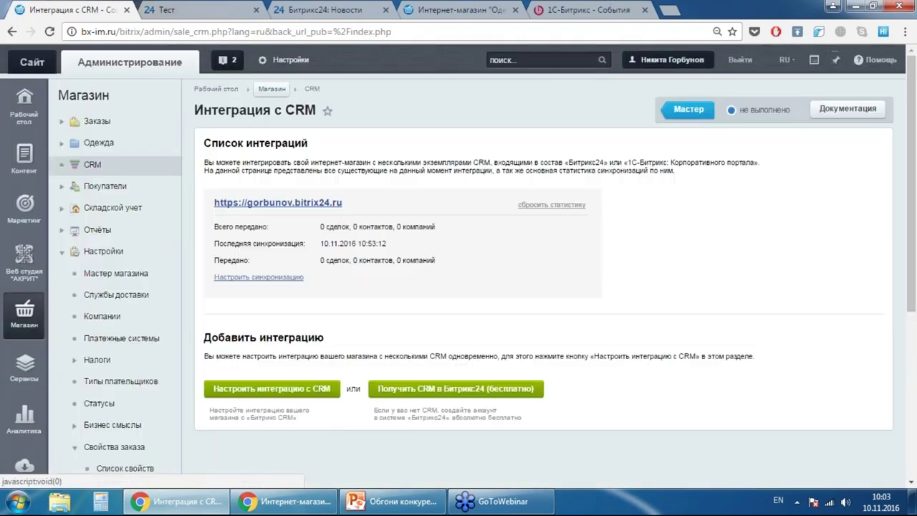
click(24, 104)
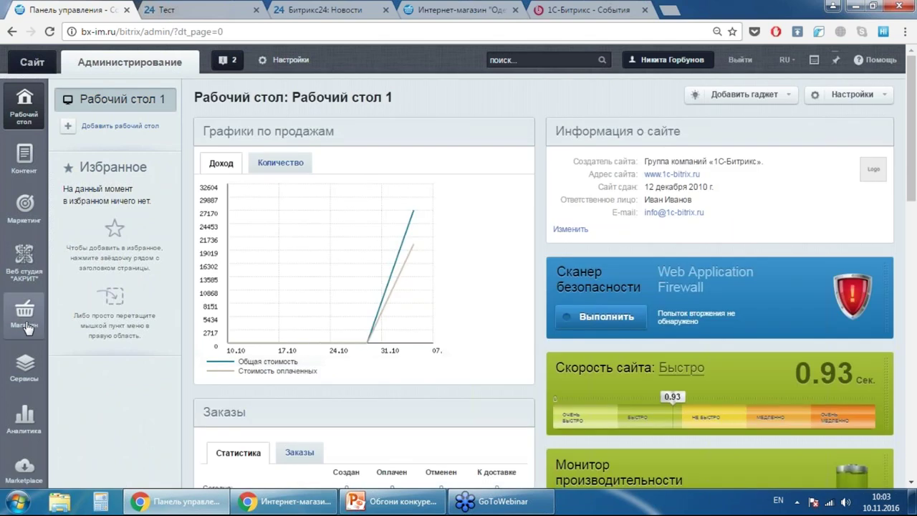
click(24, 324)
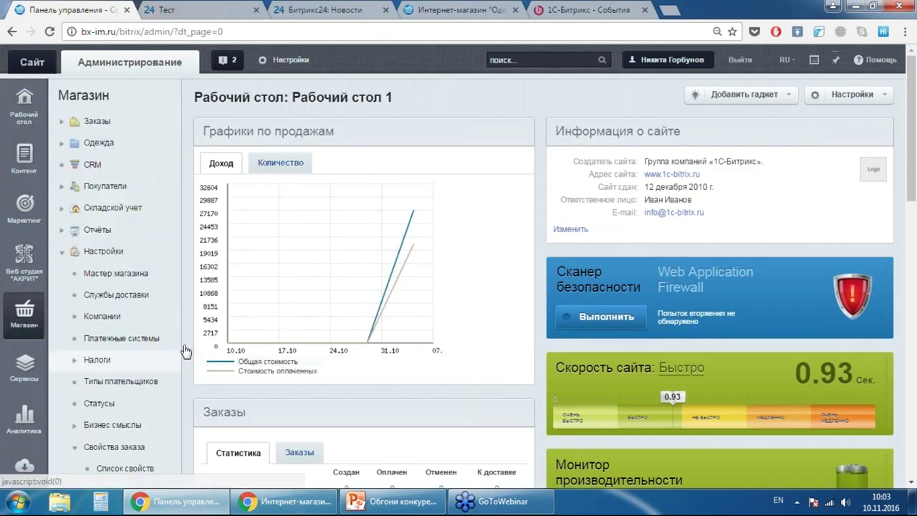
click(81, 173)
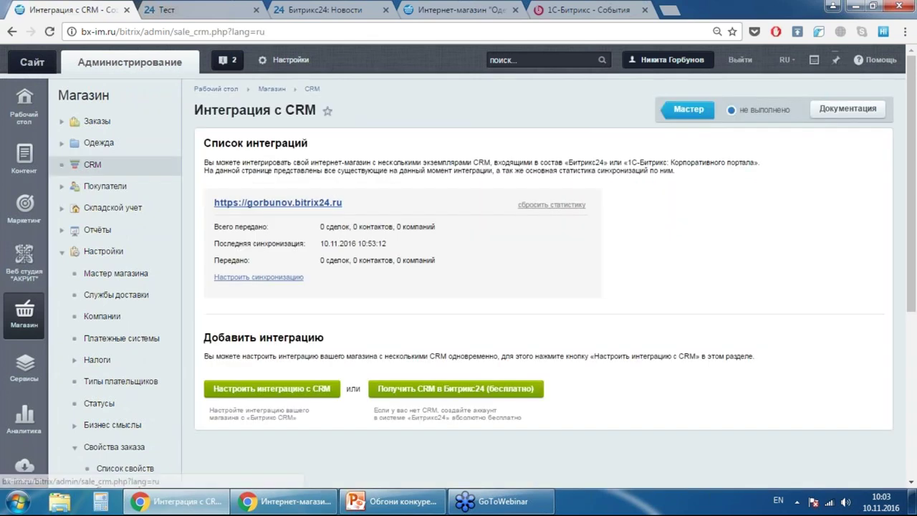
click(552, 204)
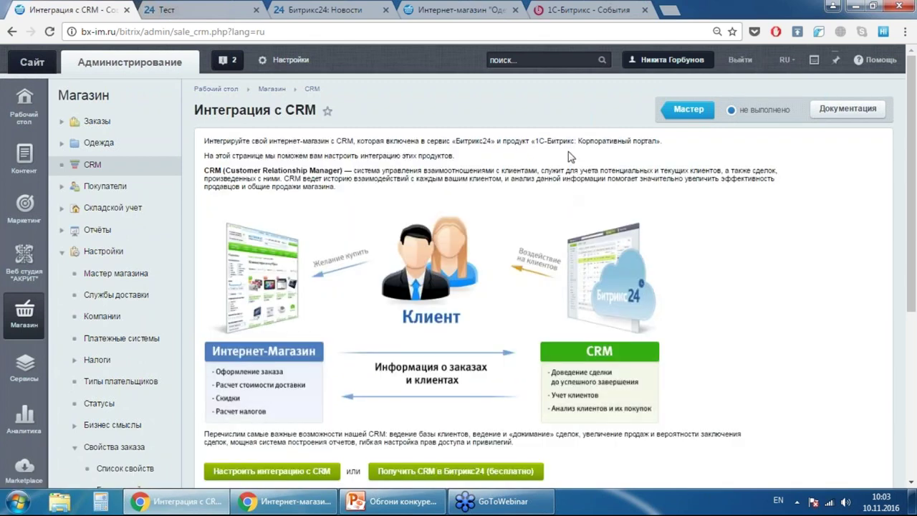
- Start getting a free Bitrix24 CRM from the integration page
scroll(555, 159, down, 3)
scroll(551, 154, up, 2)
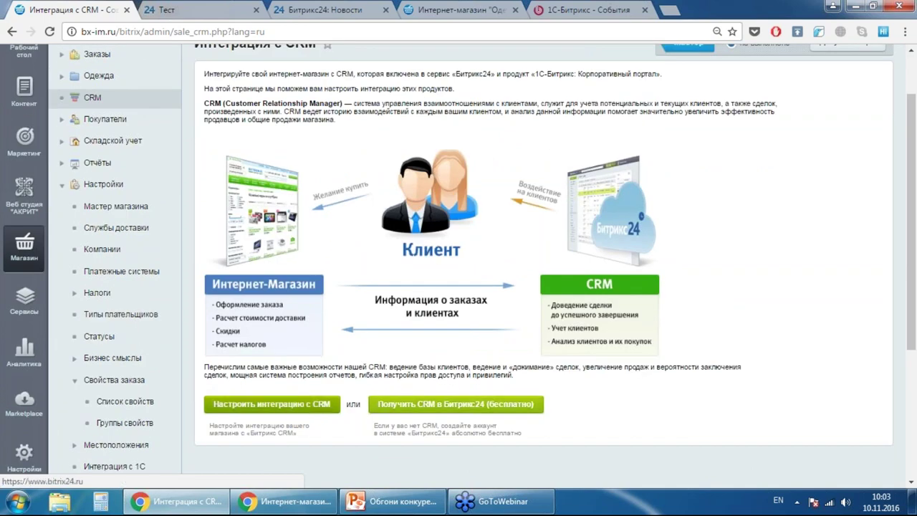
click(400, 413)
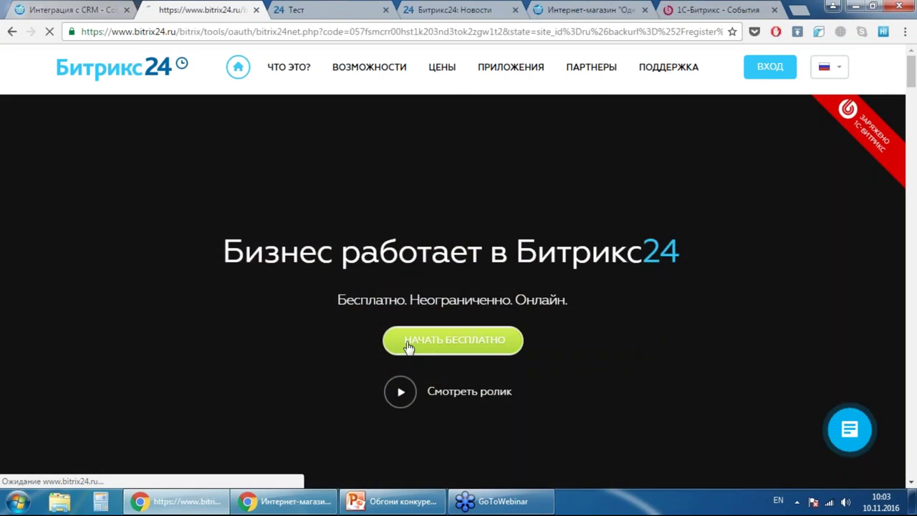
- Register a Bitrix24 portal for company test321123, accepting the licence agreement
click(101, 9)
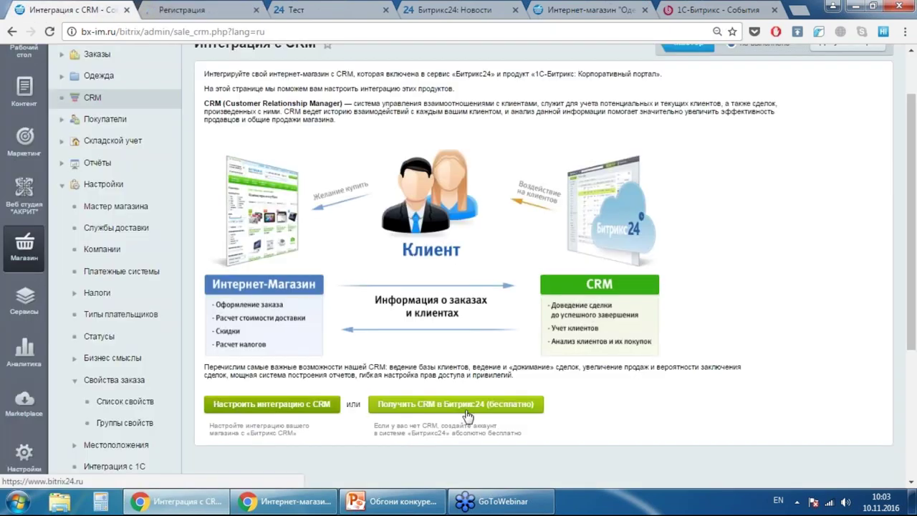
click(188, 9)
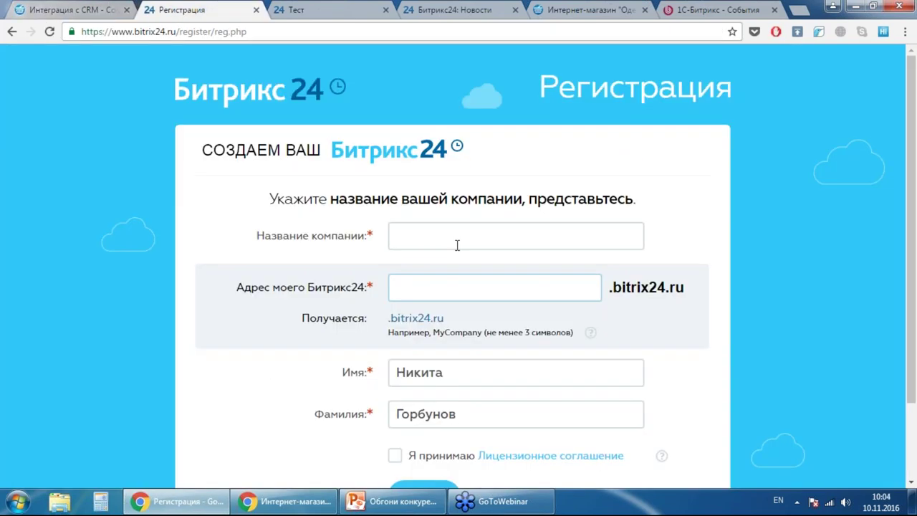
click(449, 241)
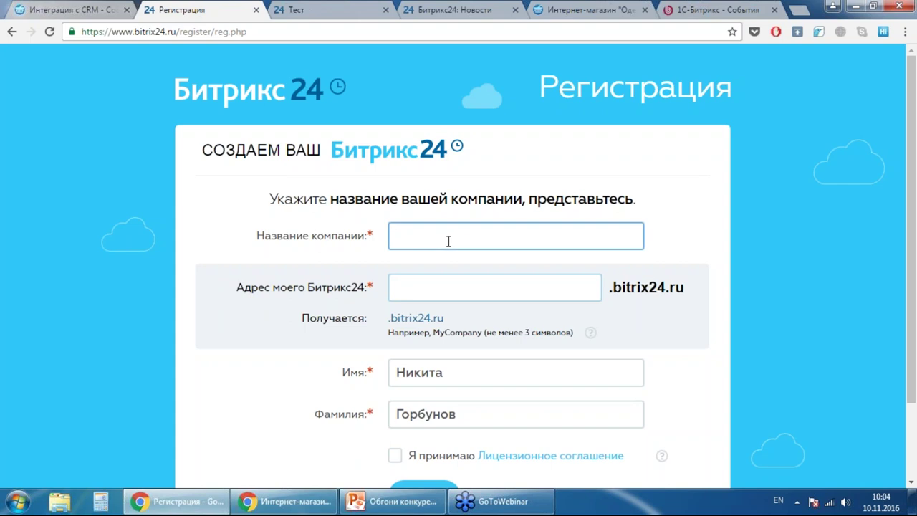
text(test)
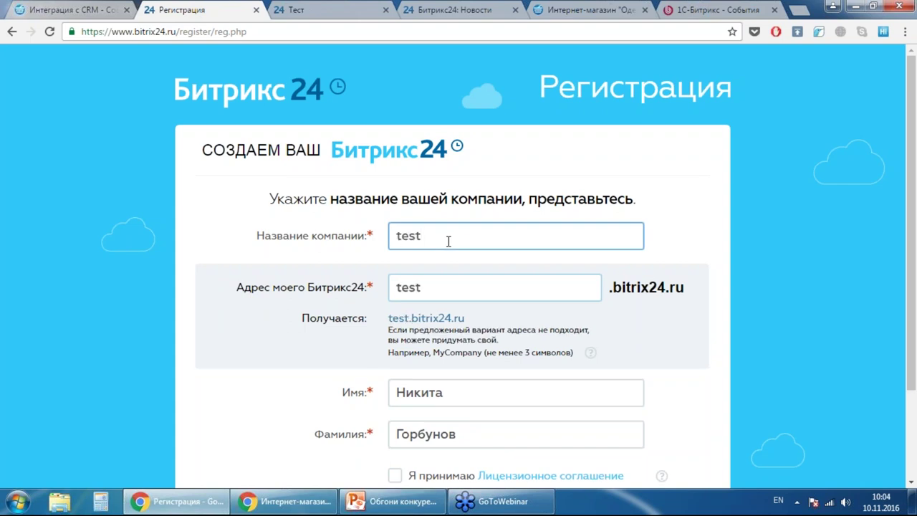
text(321123)
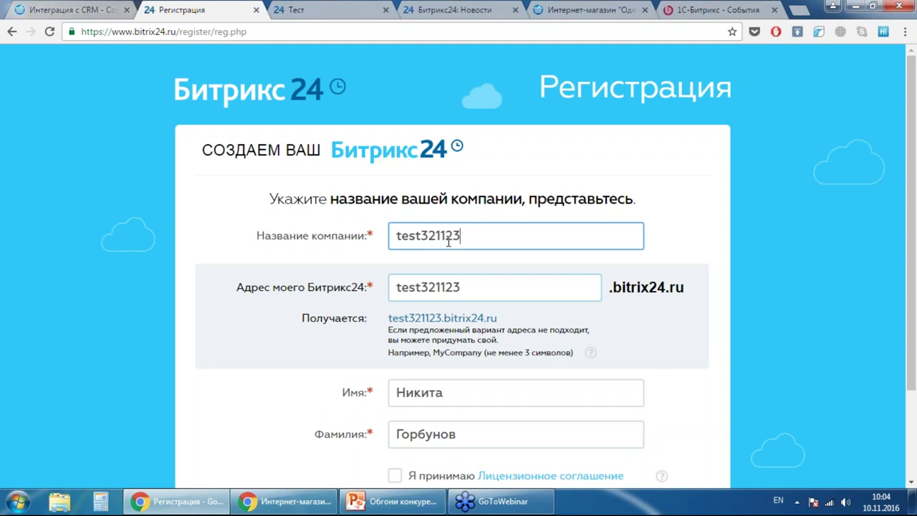
scroll(472, 247, down, 2)
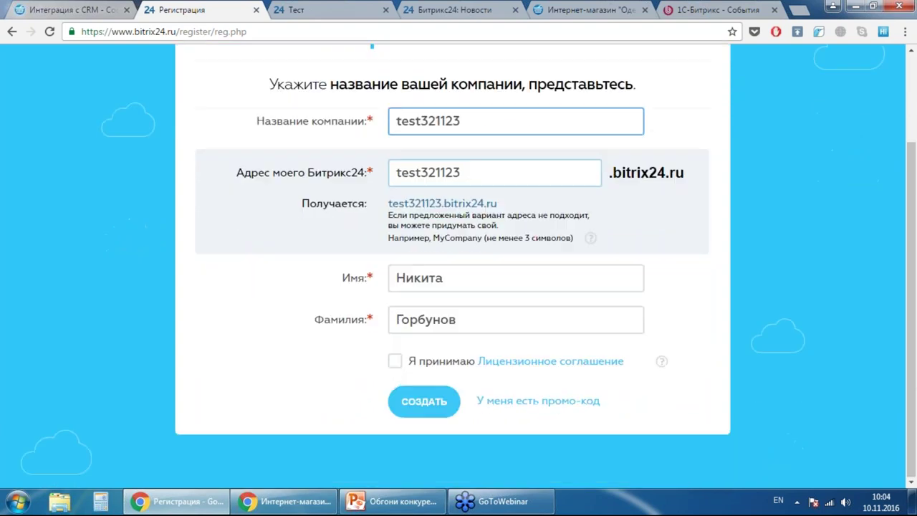
click(394, 362)
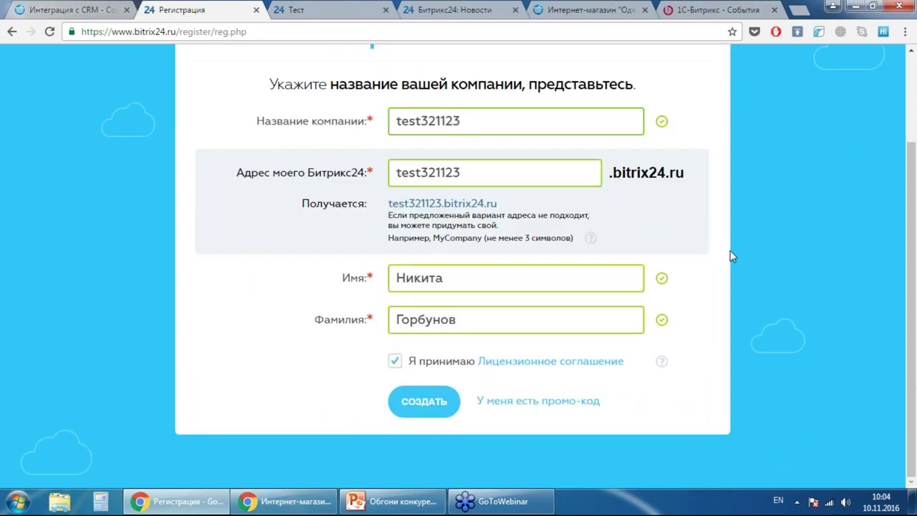
scroll(730, 250, up, 2)
scroll(729, 250, down, 1)
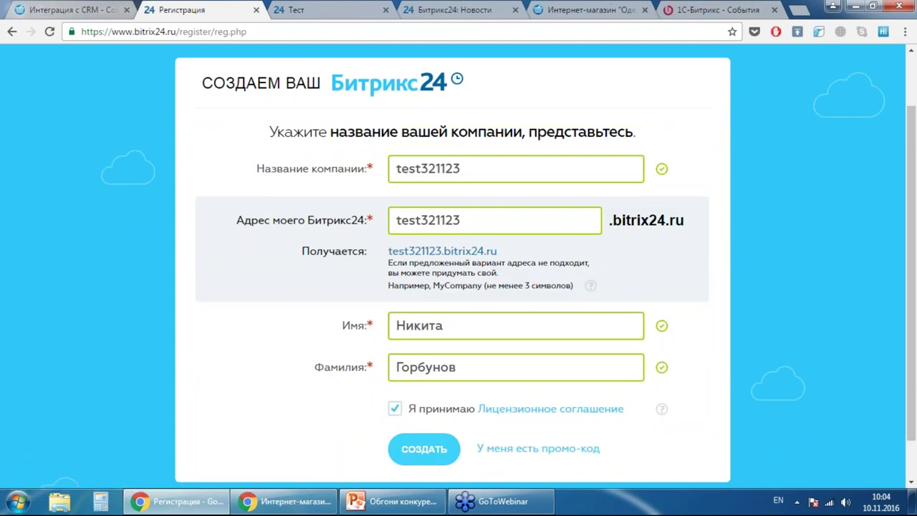
click(427, 464)
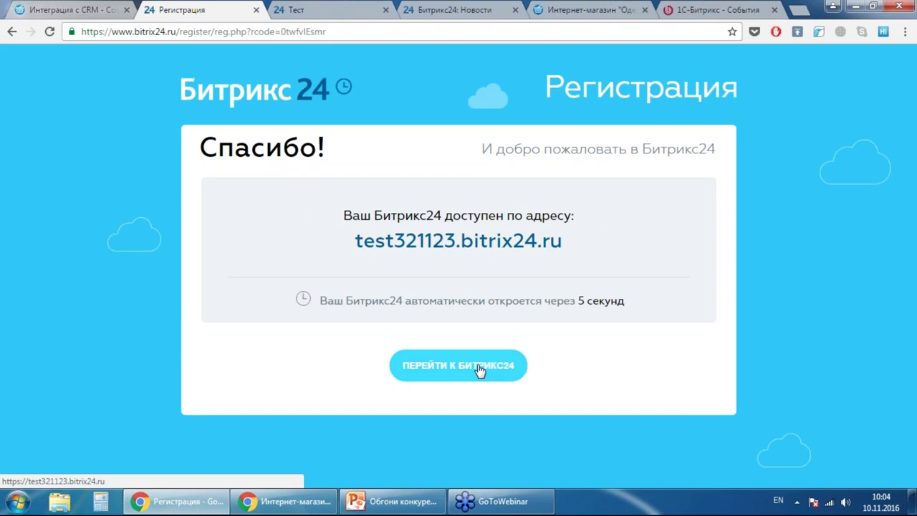
- Go to the new test321123 portal and dismiss the friend-joined notice and new-version popup
click(479, 370)
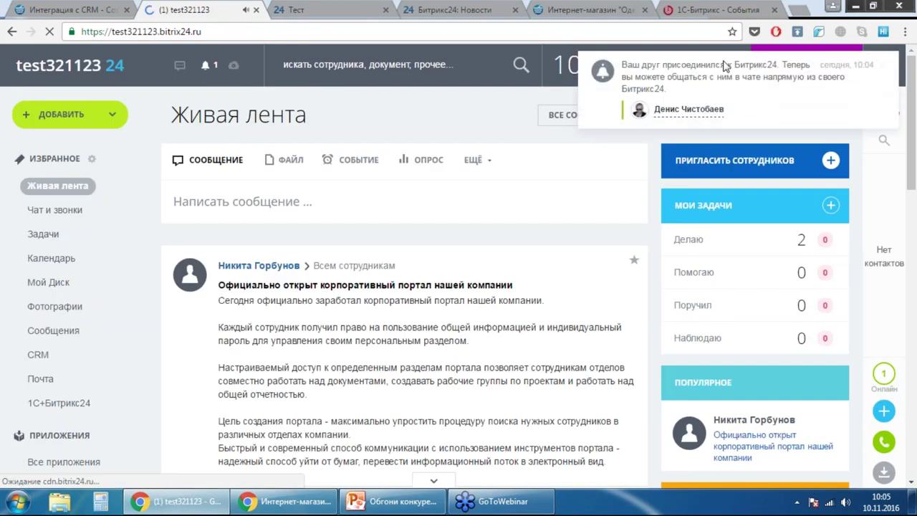
click(883, 67)
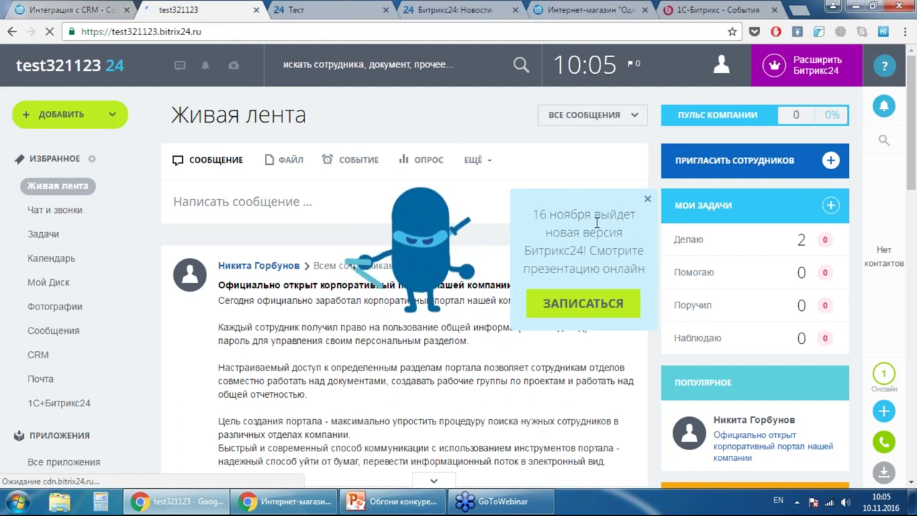
click(647, 201)
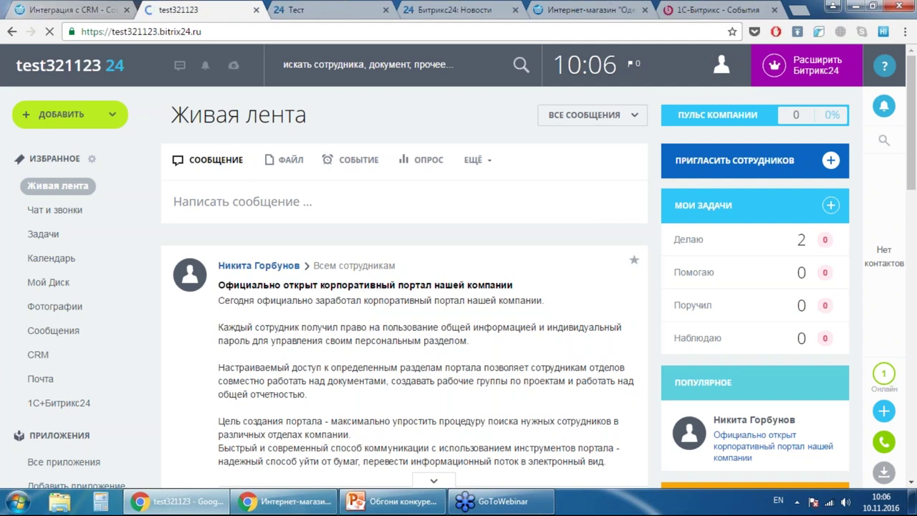
scroll(523, 293, down, 10)
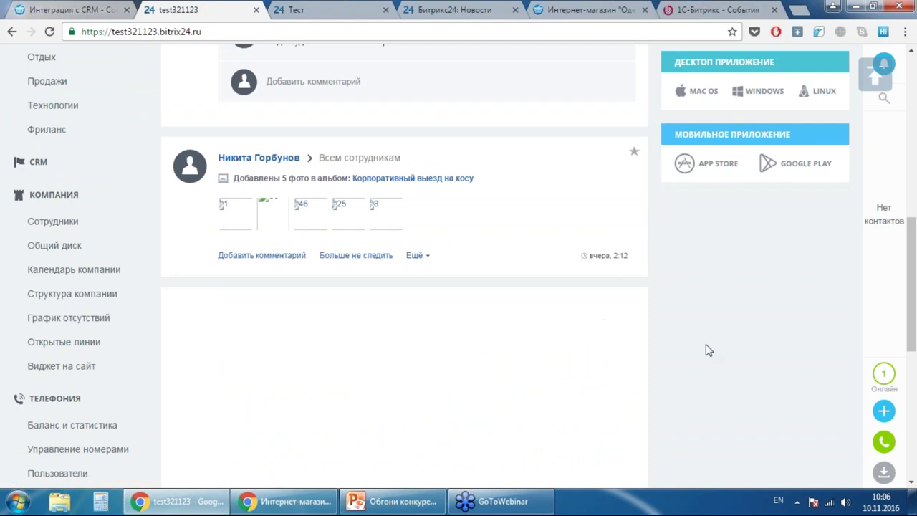
scroll(528, 276, up, 4)
scroll(511, 249, down, 3)
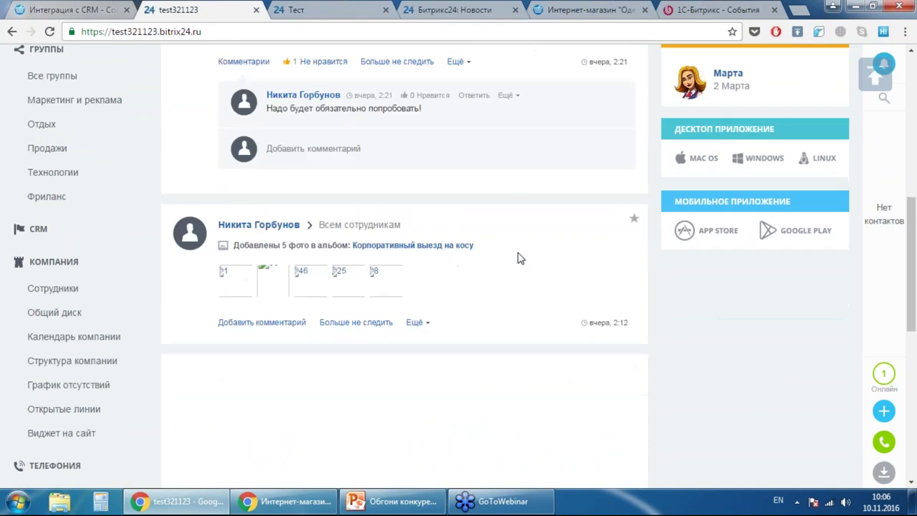
scroll(517, 258, up, 5)
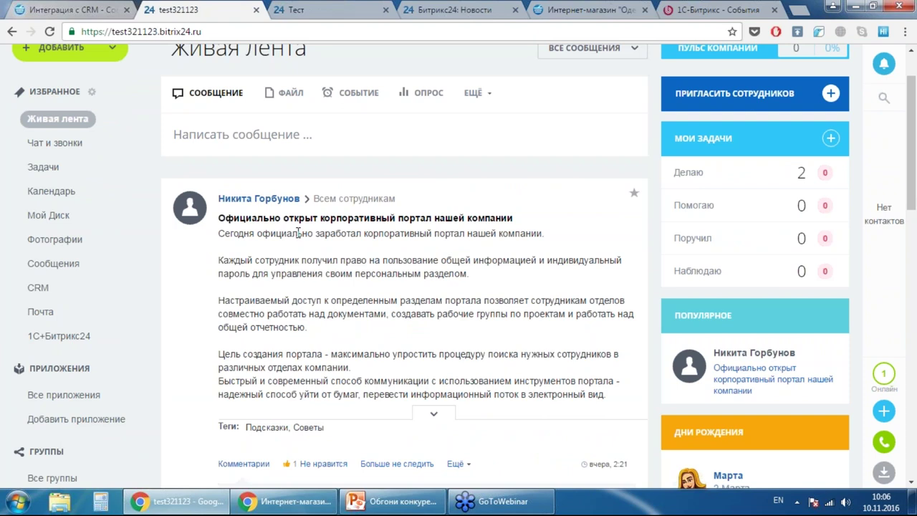
scroll(362, 232, down, 10)
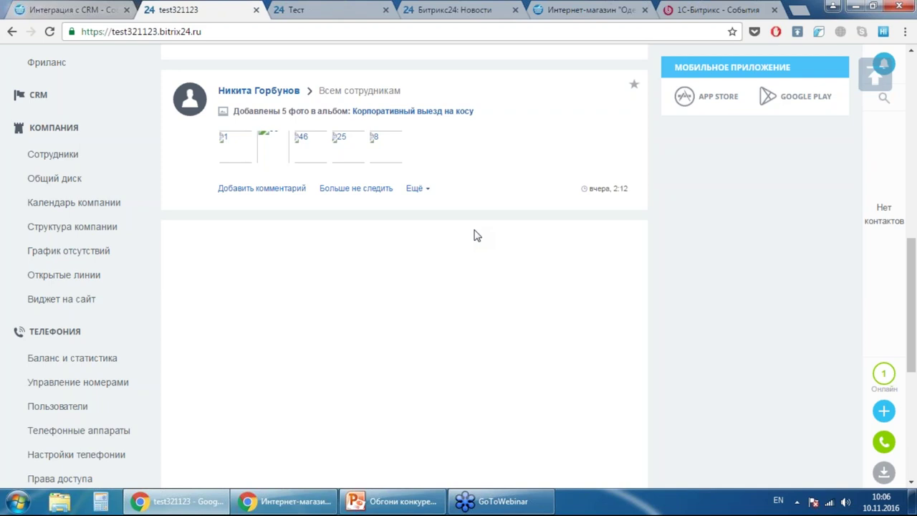
scroll(633, 286, up, 10)
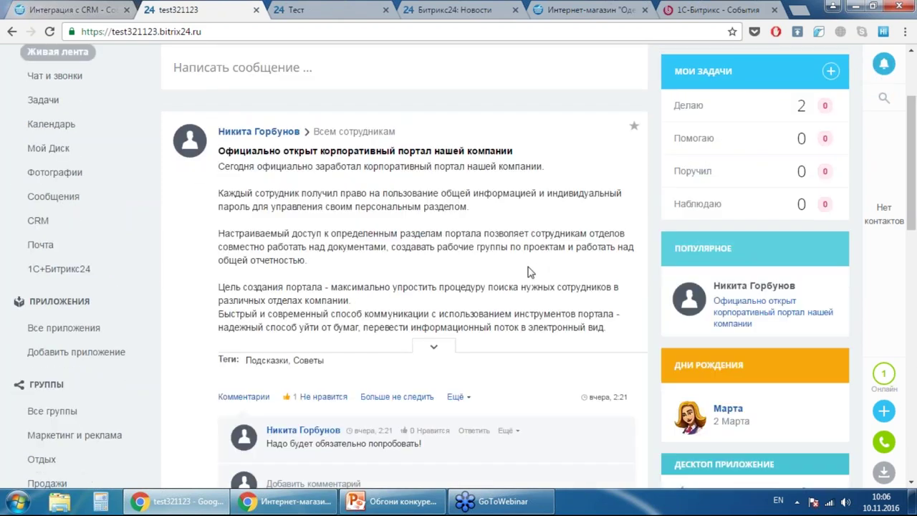
scroll(525, 279, up, 3)
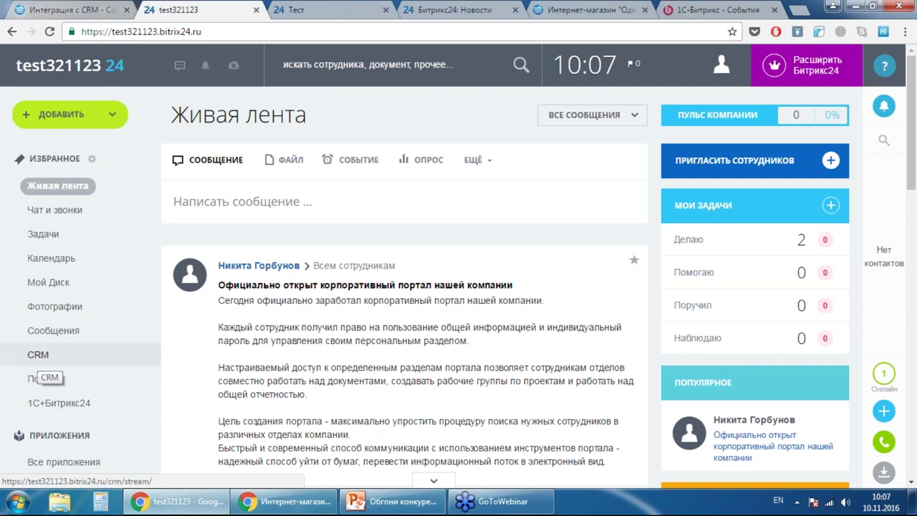
- Open the CRM section's Лента CRM page and look over its introduction
click(38, 355)
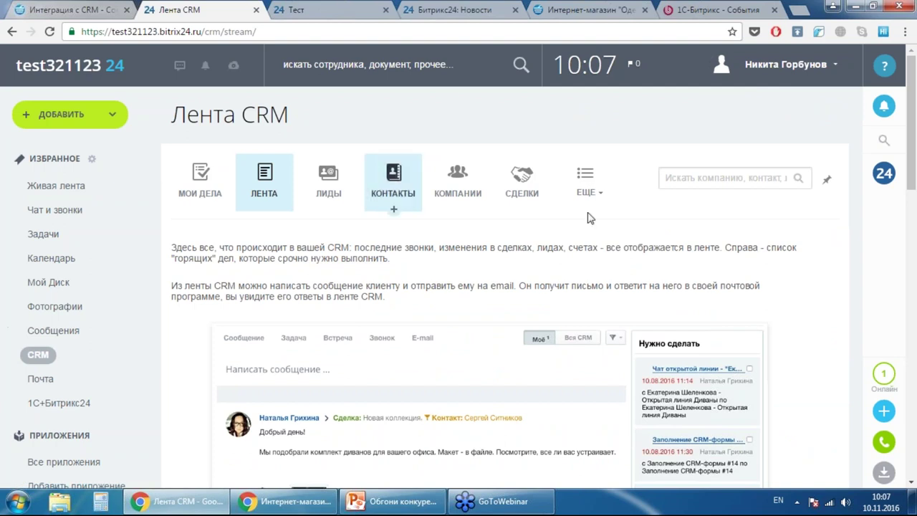
scroll(593, 210, down, 5)
scroll(688, 215, down, 4)
scroll(694, 227, up, 9)
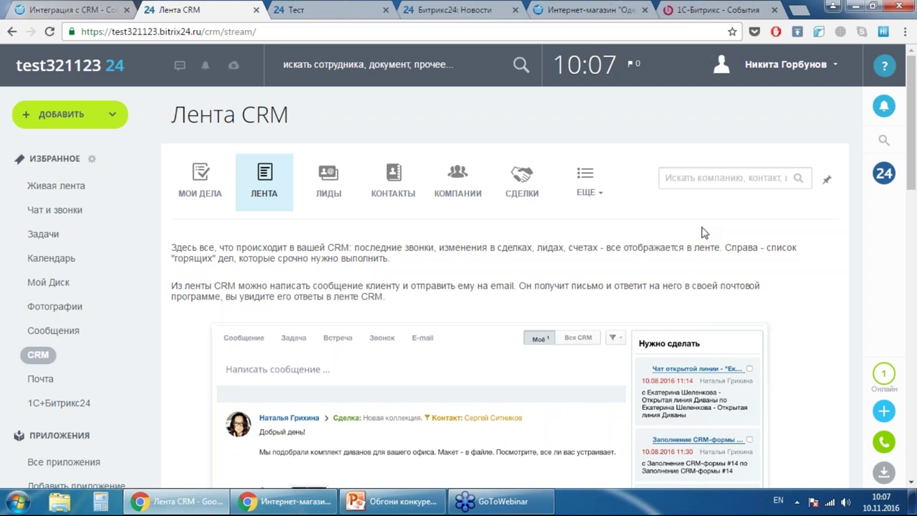
- Open ЛИДЫ, switch to the empty lead list view, and begin a new lead
click(329, 185)
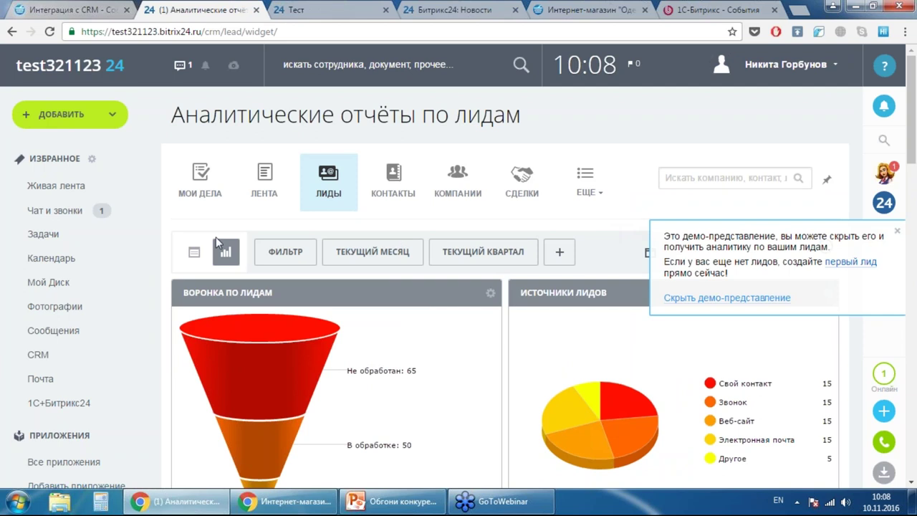
click(192, 251)
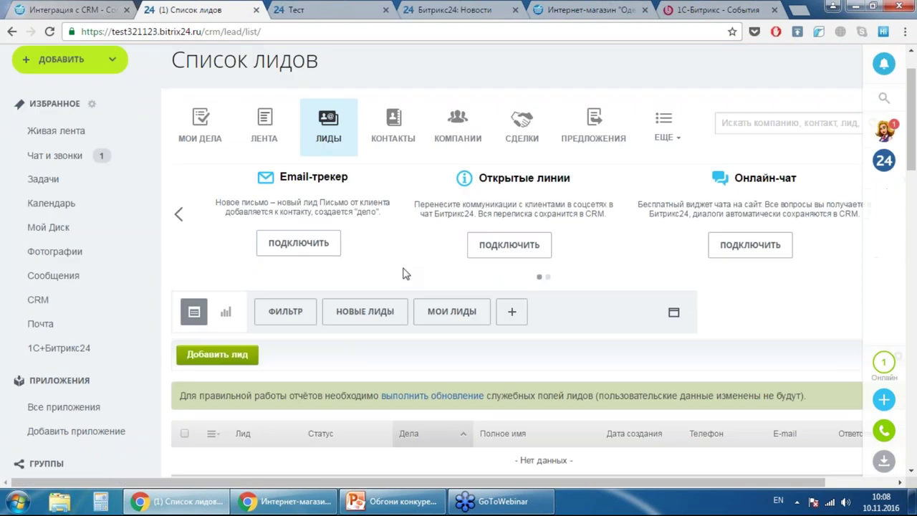
scroll(401, 272, down, 3)
click(217, 208)
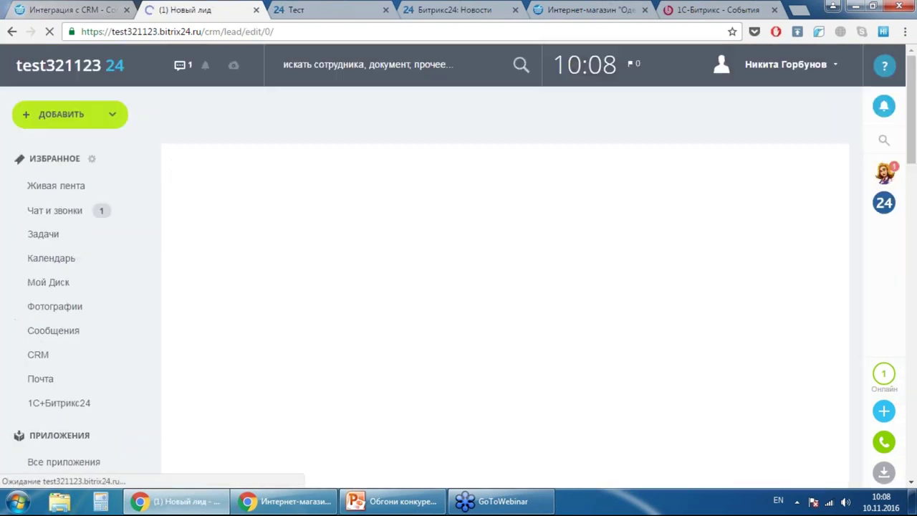
scroll(379, 191, down, 3)
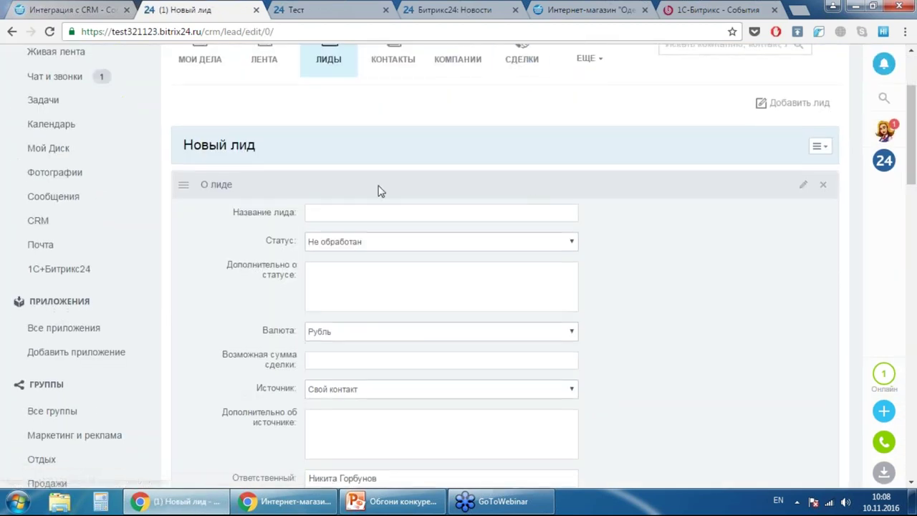
click(369, 150)
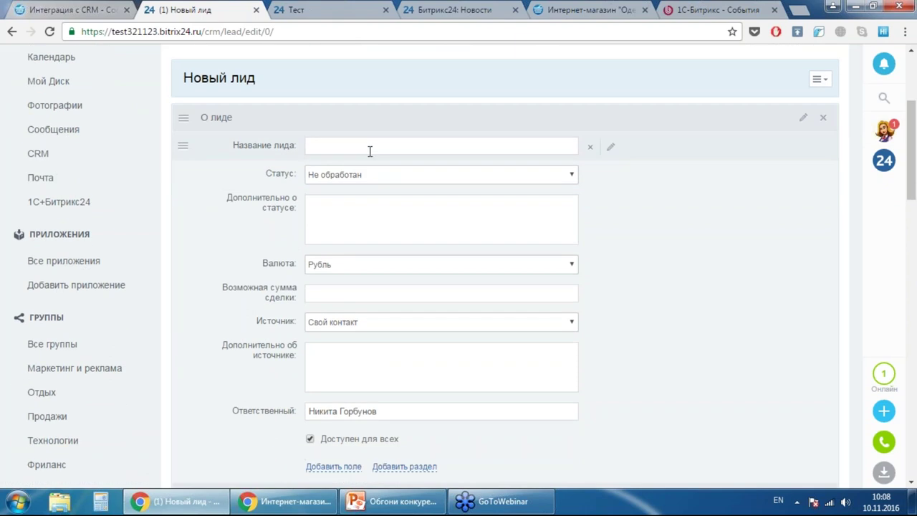
click(409, 175)
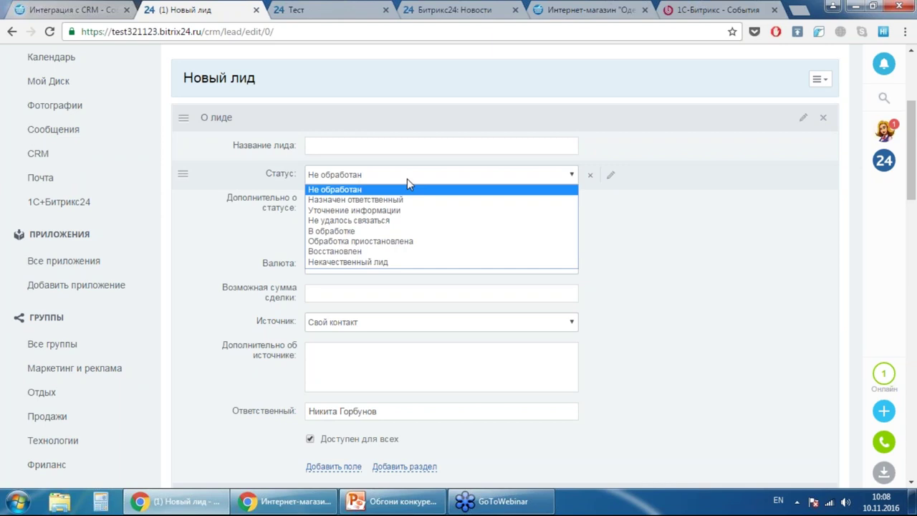
click(671, 213)
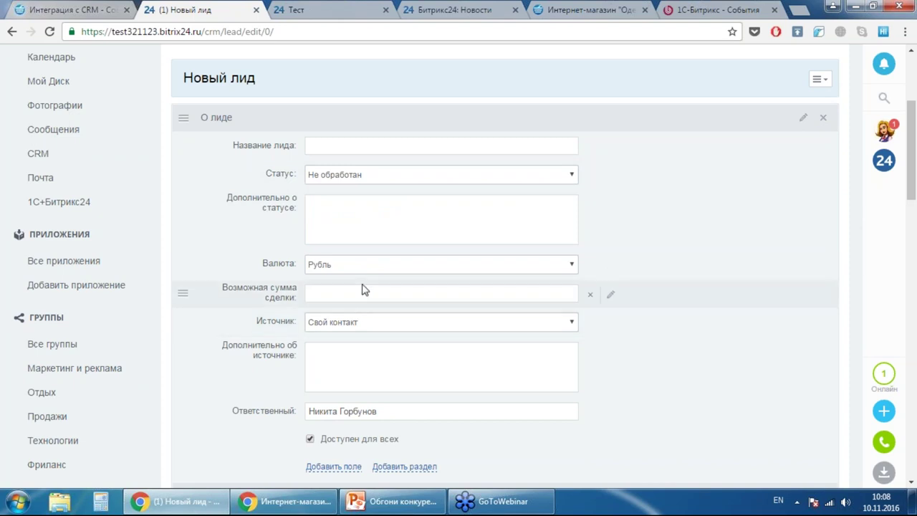
scroll(369, 283, down, 1)
click(374, 255)
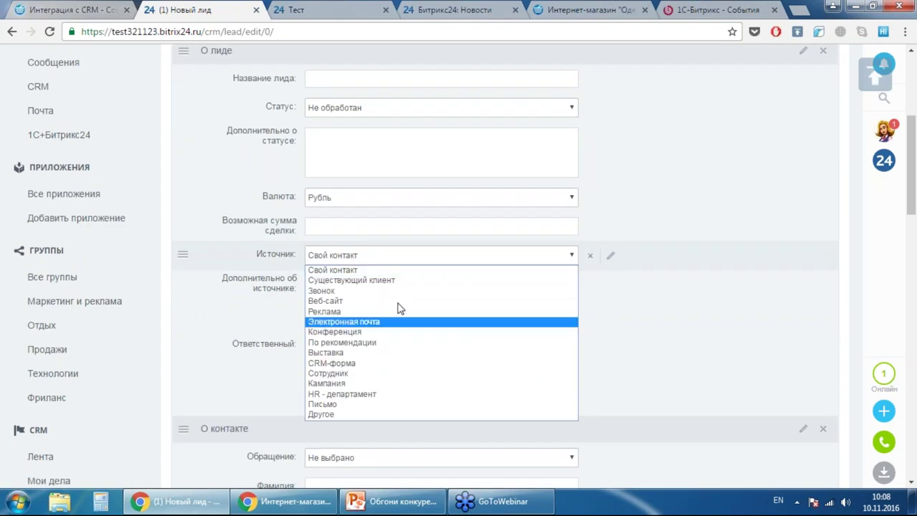
click(682, 299)
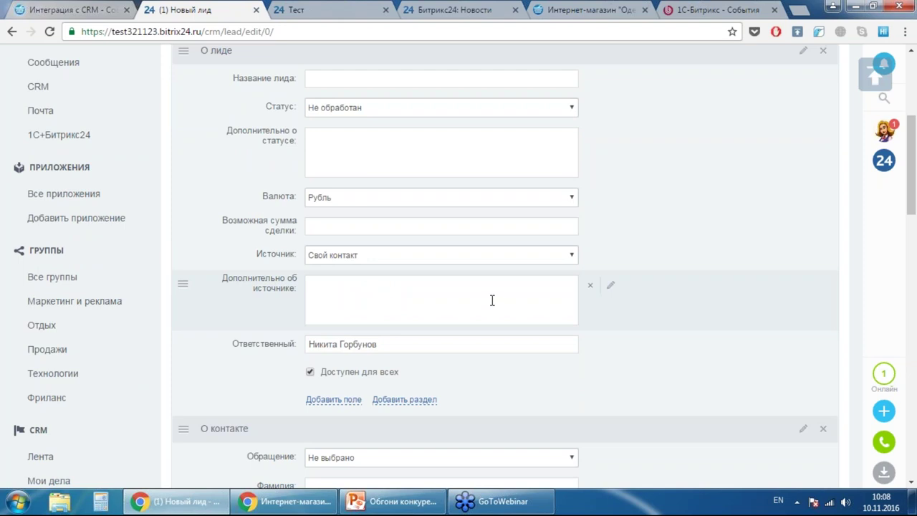
click(410, 292)
scroll(571, 199, down, 4)
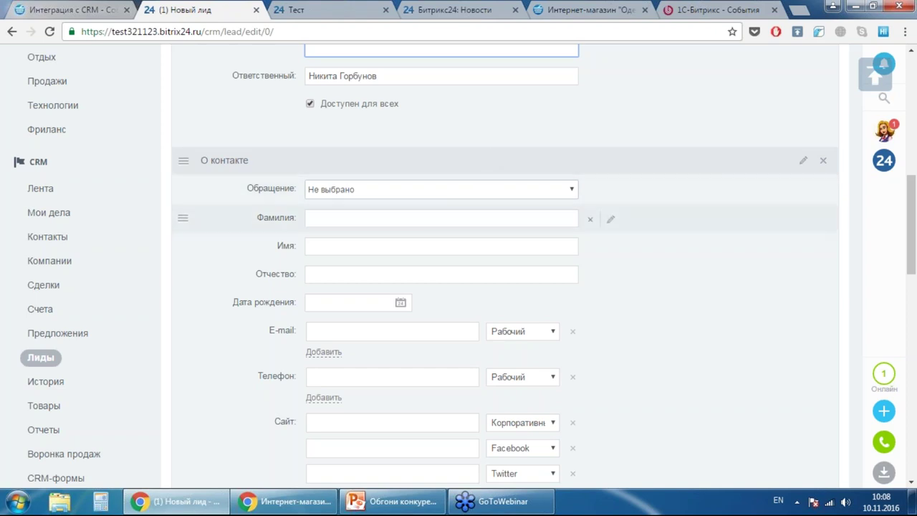
scroll(231, 192, down, 2)
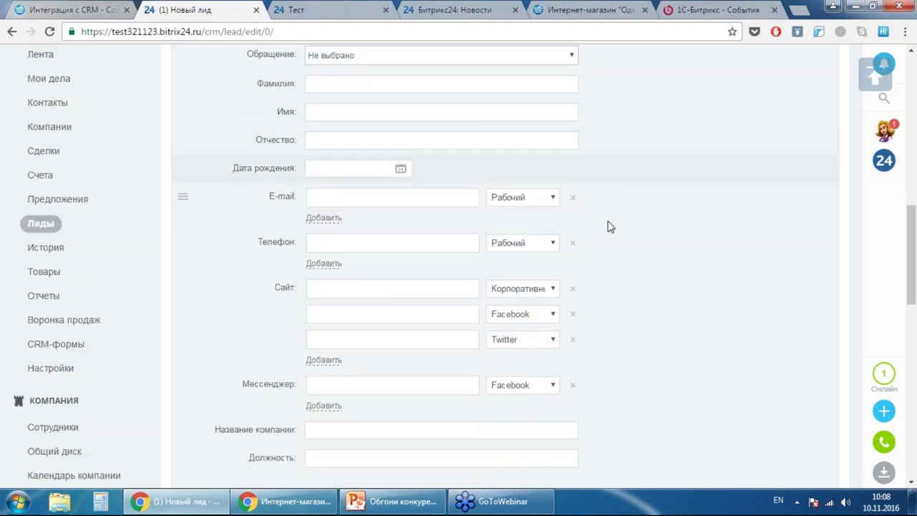
scroll(687, 227, down, 6)
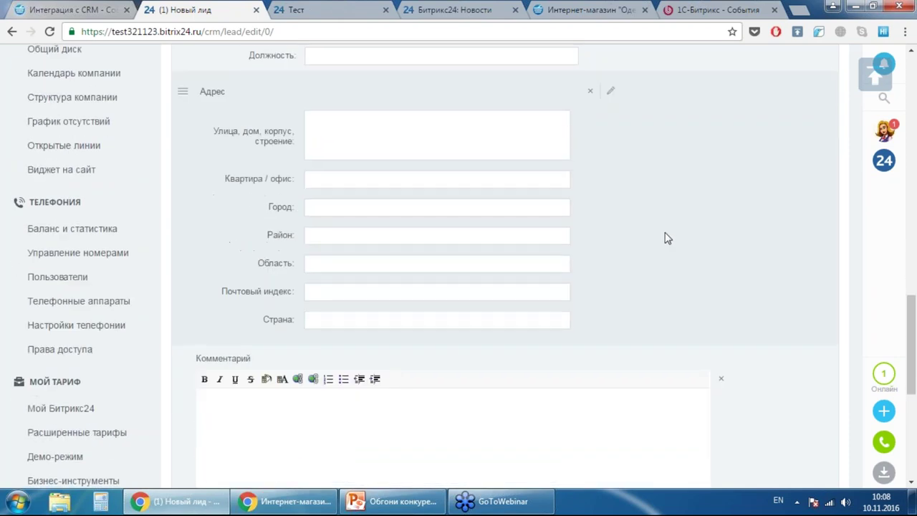
scroll(664, 238, up, 1)
scroll(663, 239, up, 3)
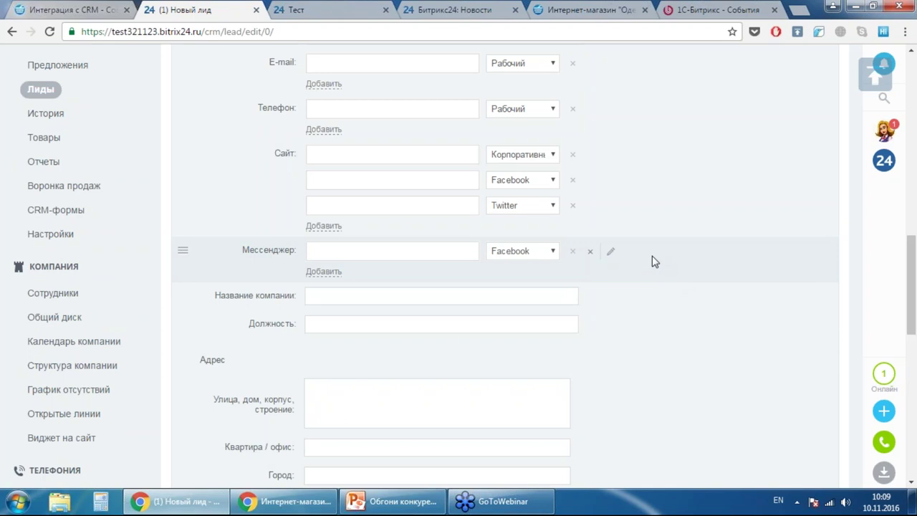
scroll(635, 258, up, 6)
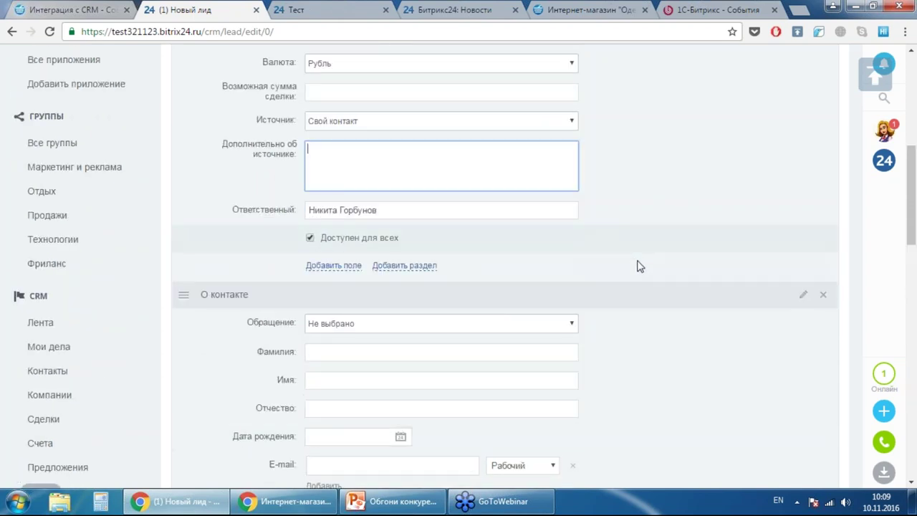
scroll(640, 266, up, 5)
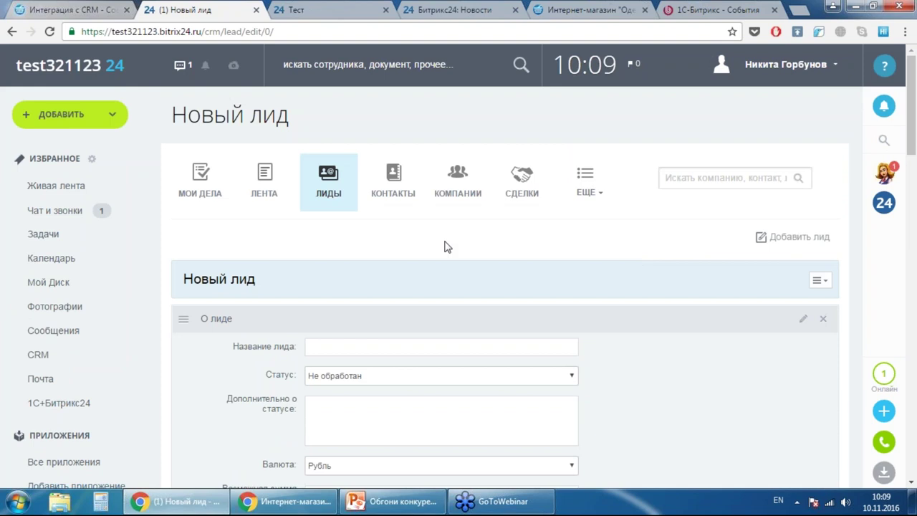
- Return from the unfilled lead form to the empty Список лидов page
click(326, 184)
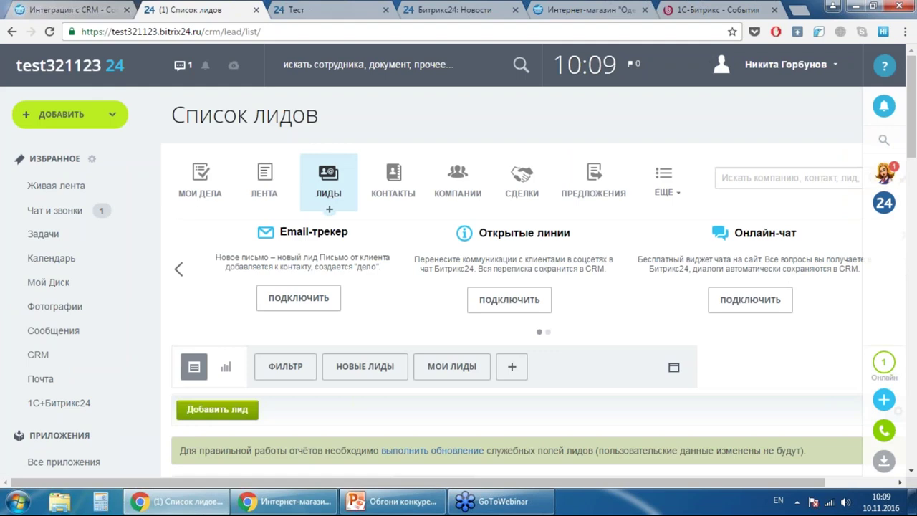
scroll(459, 186, down, 4)
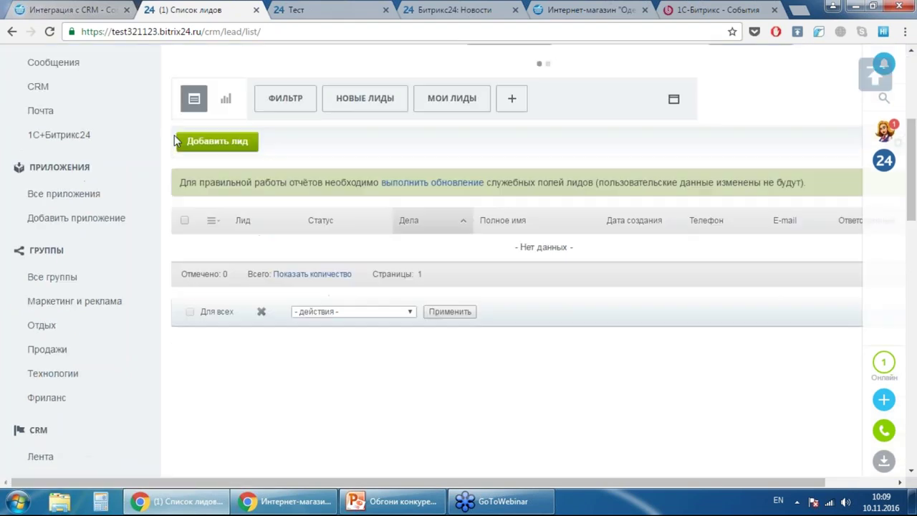
scroll(452, 194, up, 3)
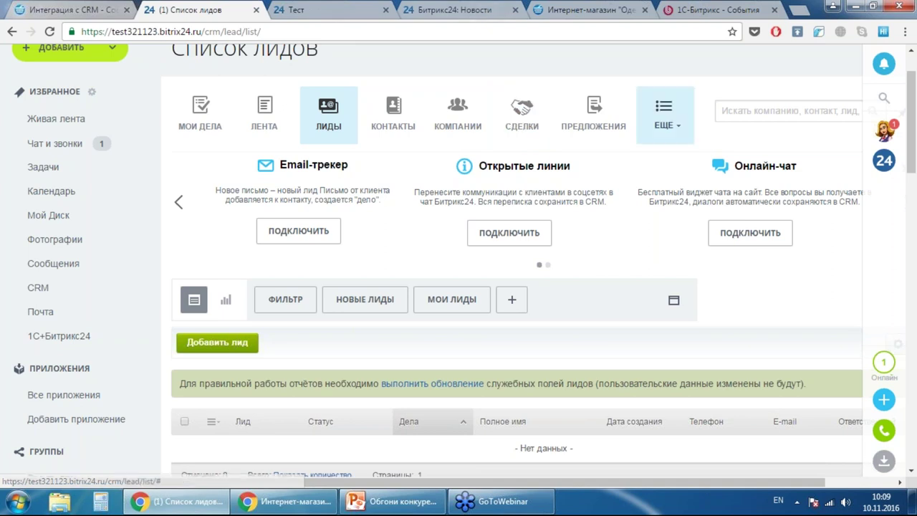
- Open bitrix24.ru in a new tab and go to its webinars page
click(798, 10)
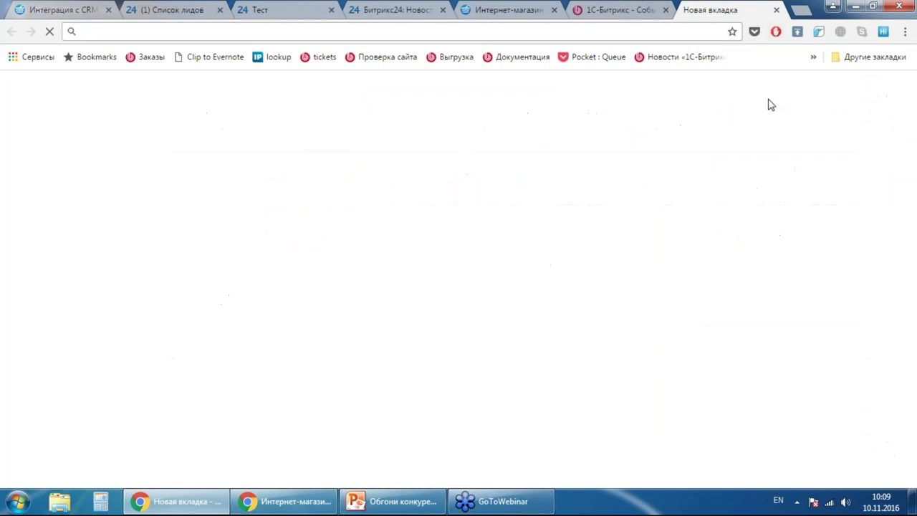
text(bitrix24.ru)
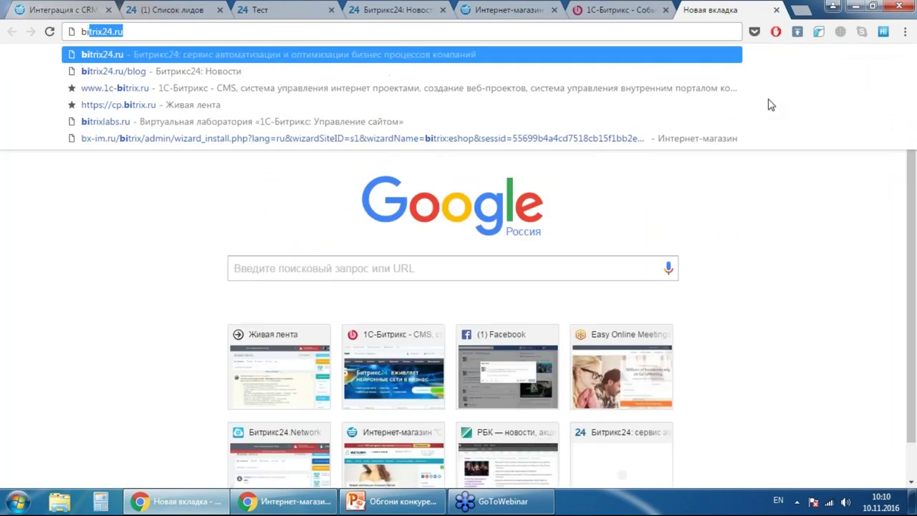
key(Return)
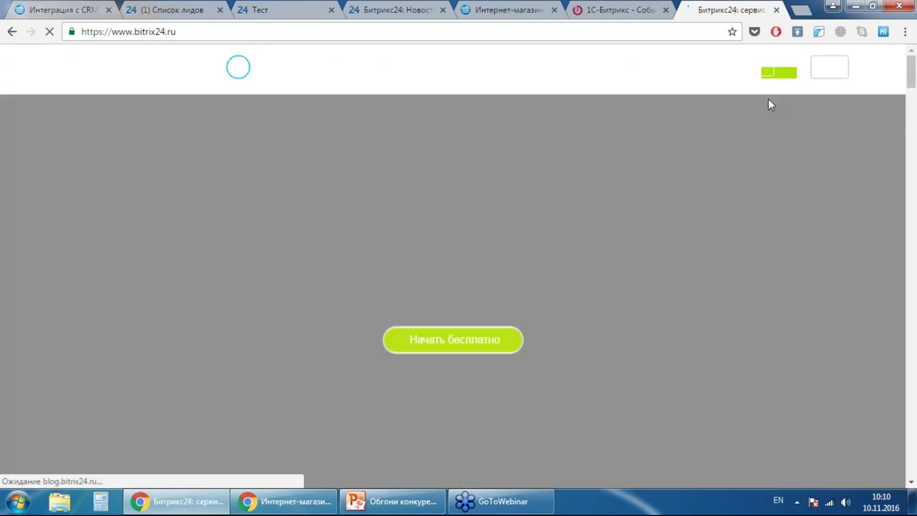
key(End)
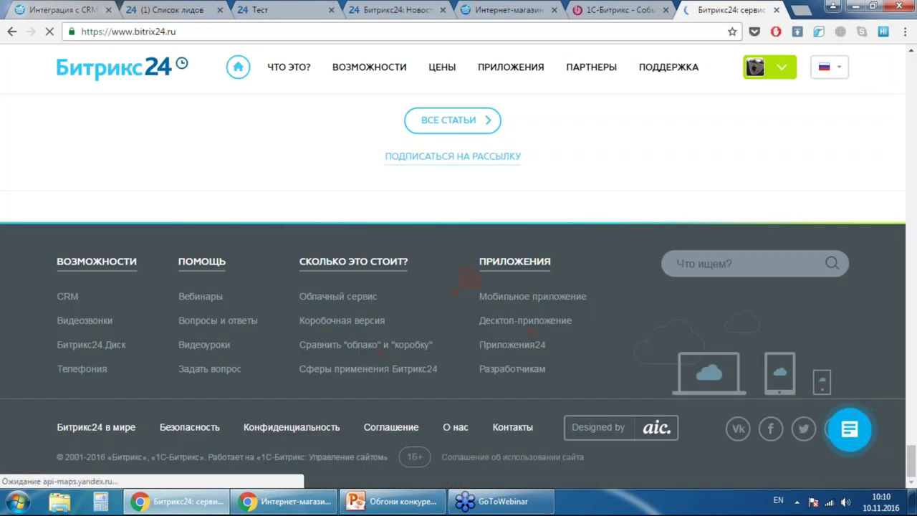
click(203, 301)
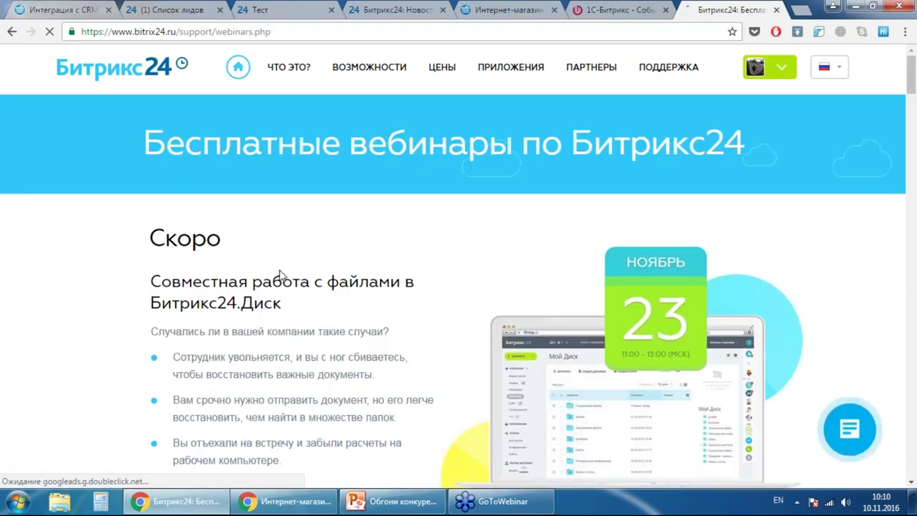
- Browse the past webinar recordings, then close the free webinars tab
scroll(275, 259, down, 4)
scroll(307, 254, up, 4)
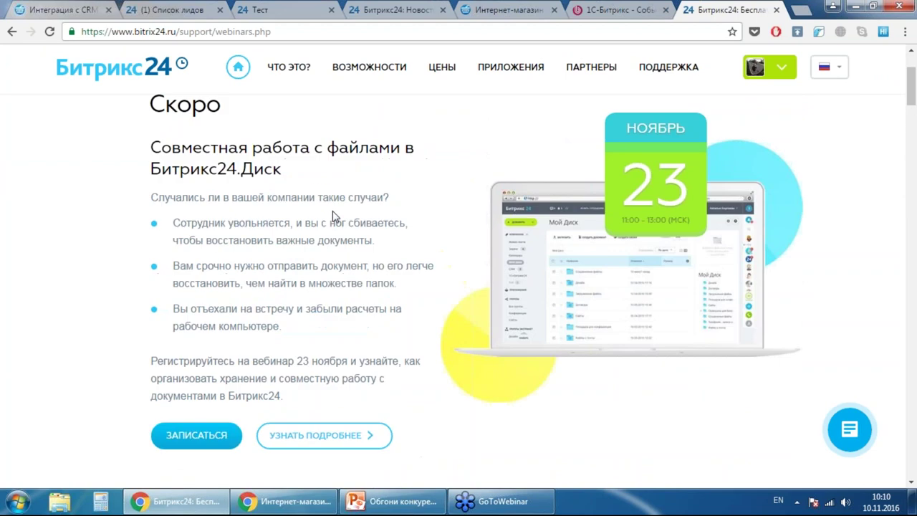
scroll(333, 217, down, 2)
scroll(332, 218, down, 8)
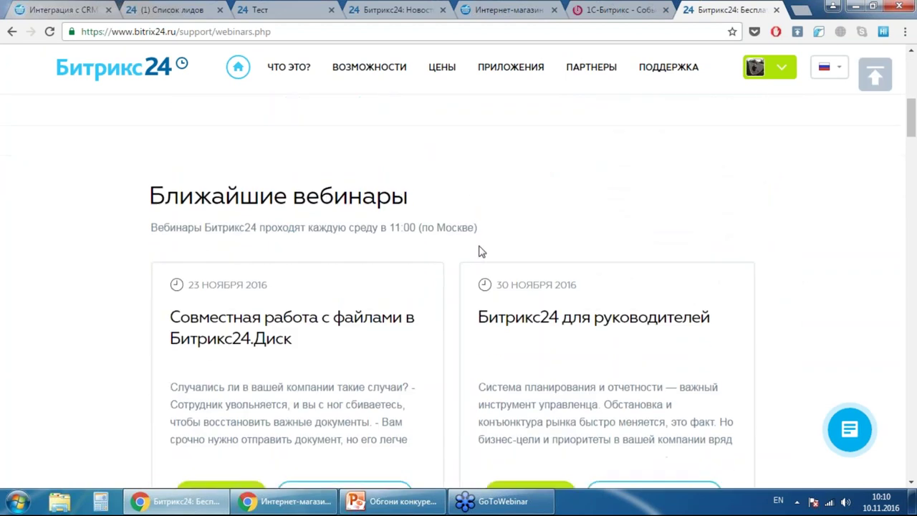
scroll(461, 198, up, 3)
scroll(523, 219, down, 4)
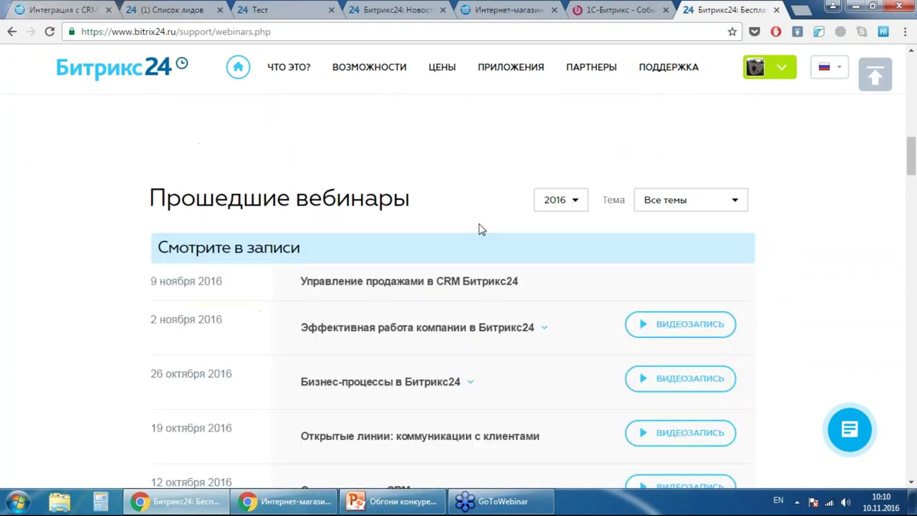
scroll(63, 185, down, 2)
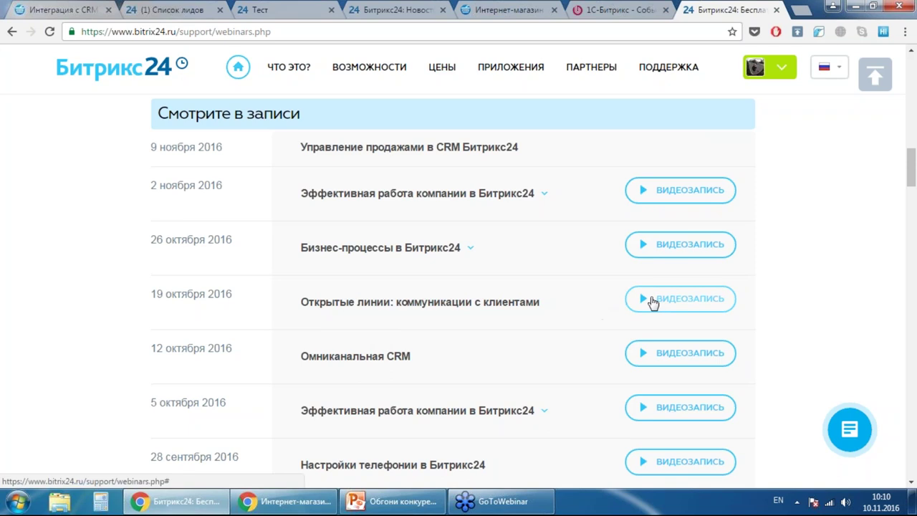
scroll(374, 231, down, 2)
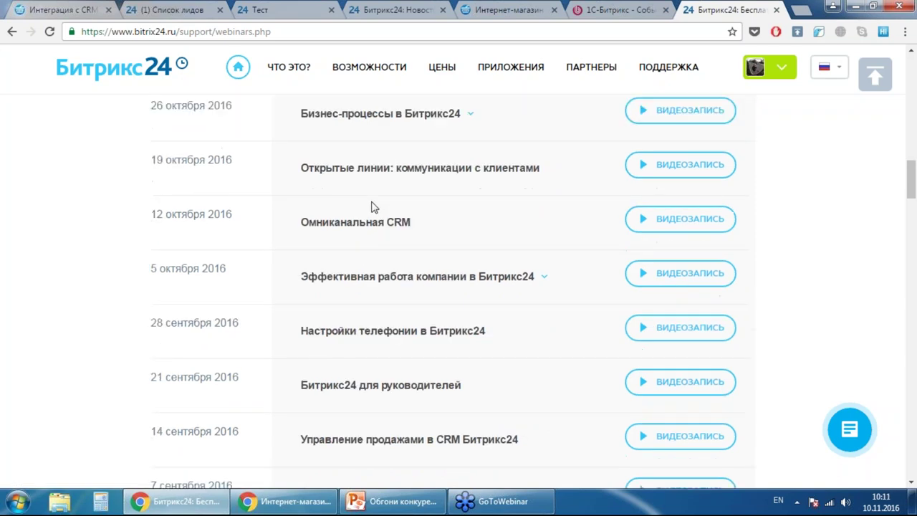
scroll(374, 211, down, 3)
scroll(403, 222, up, 15)
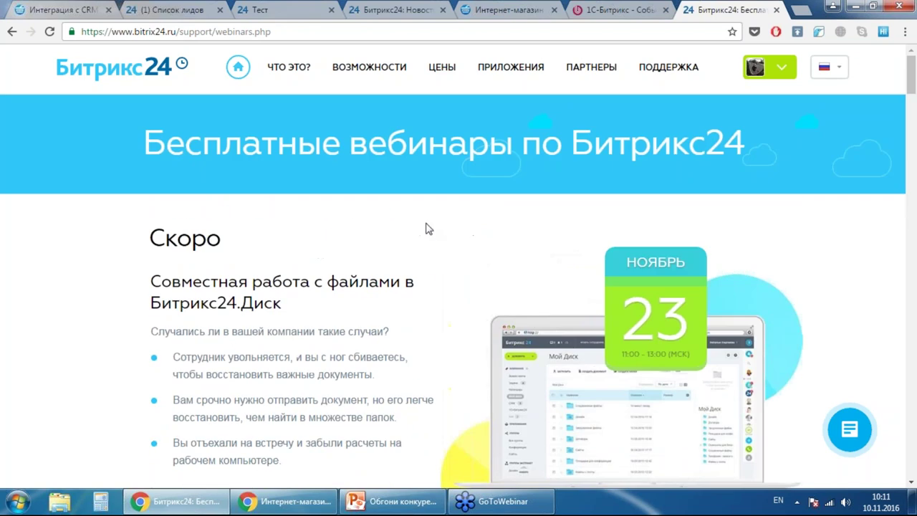
click(775, 10)
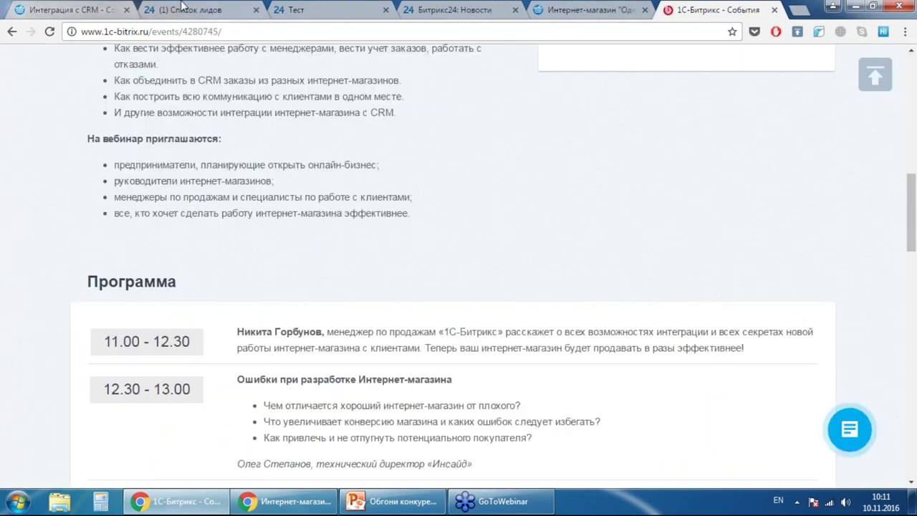
- Check the empty Список лидов and its ЕЩЕ sections, then return to the Интеграция с CRM tab
click(219, 9)
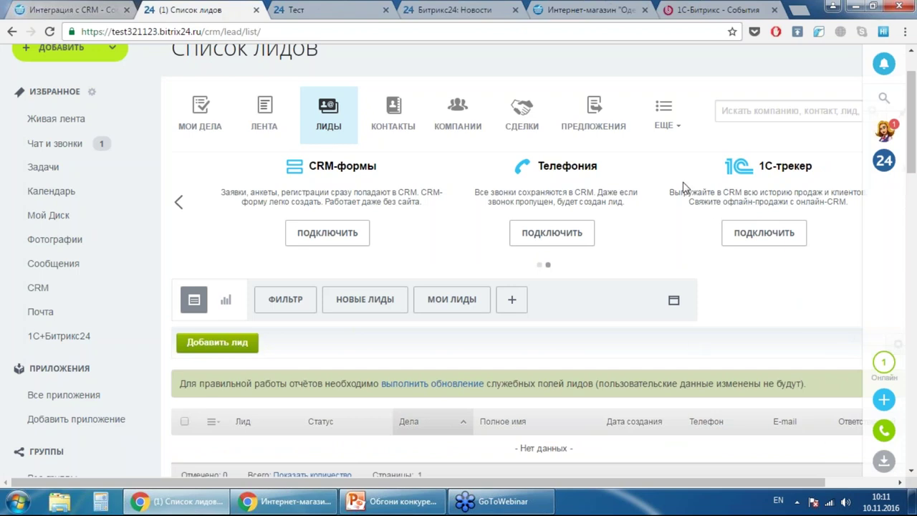
click(667, 112)
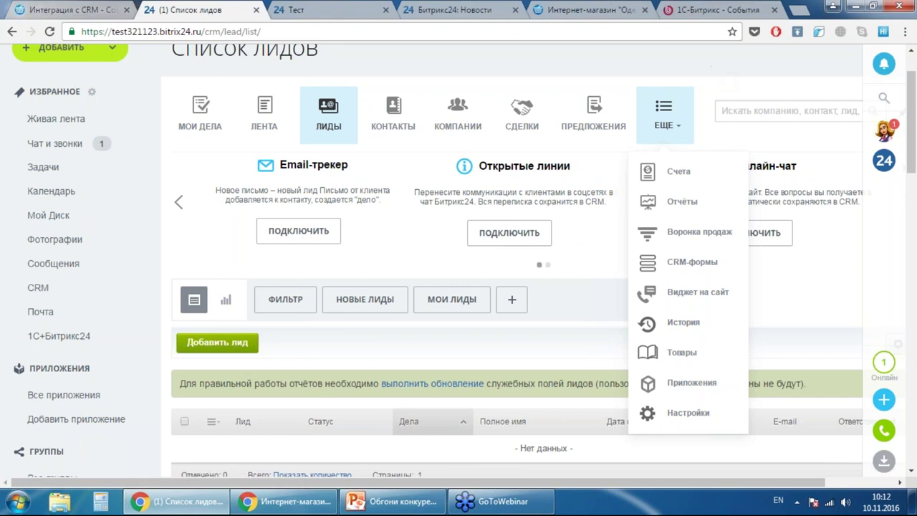
click(179, 202)
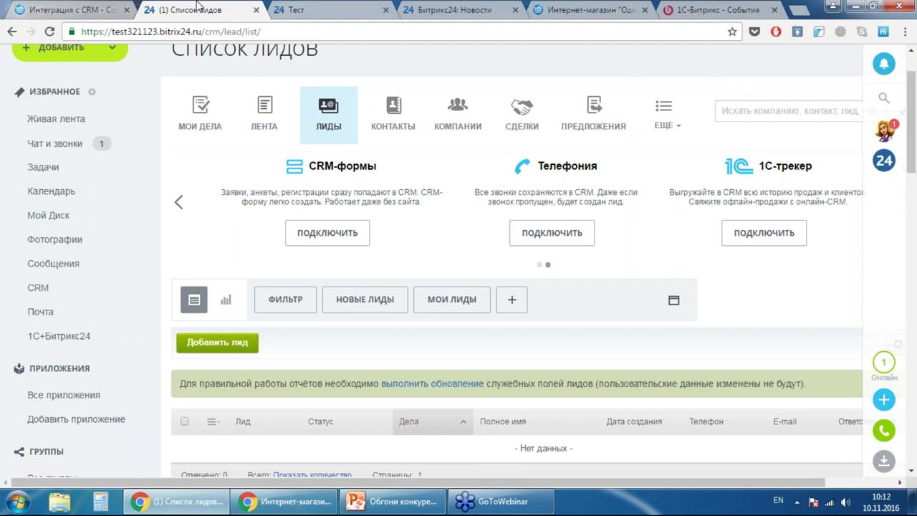
click(98, 9)
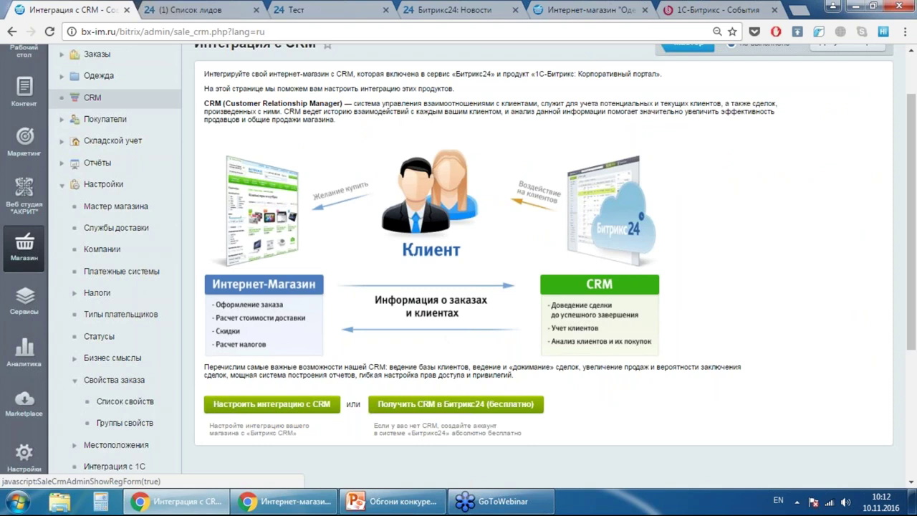
- Copy the test321123 portal domain from the leads list address bar
click(208, 8)
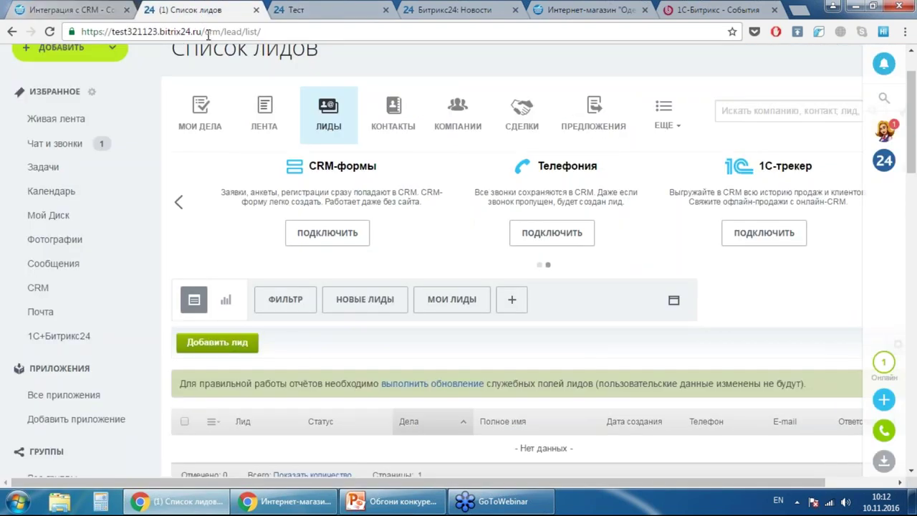
mouse_move(203, 34)
mouse_down()
mouse_move(111, 33)
mouse_move(197, 32)
mouse_move(187, 31)
mouse_up()
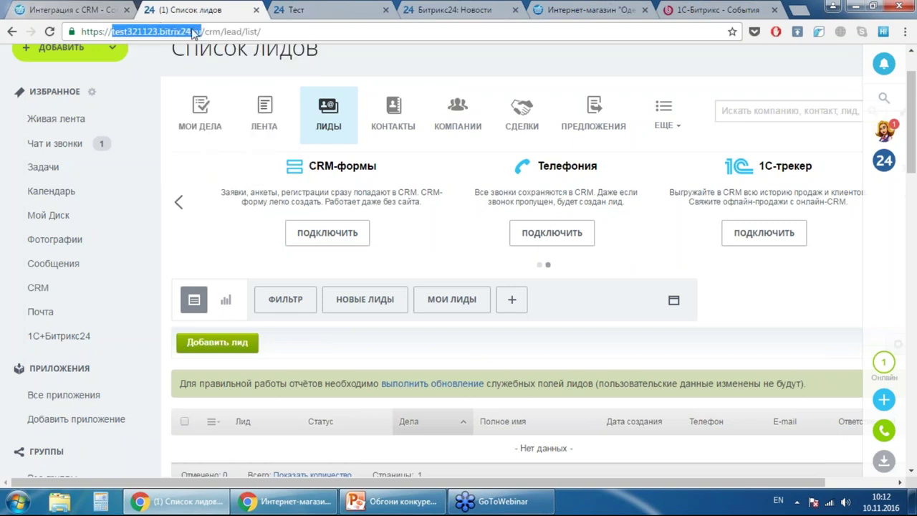
right_click(188, 31)
click(228, 80)
click(92, 7)
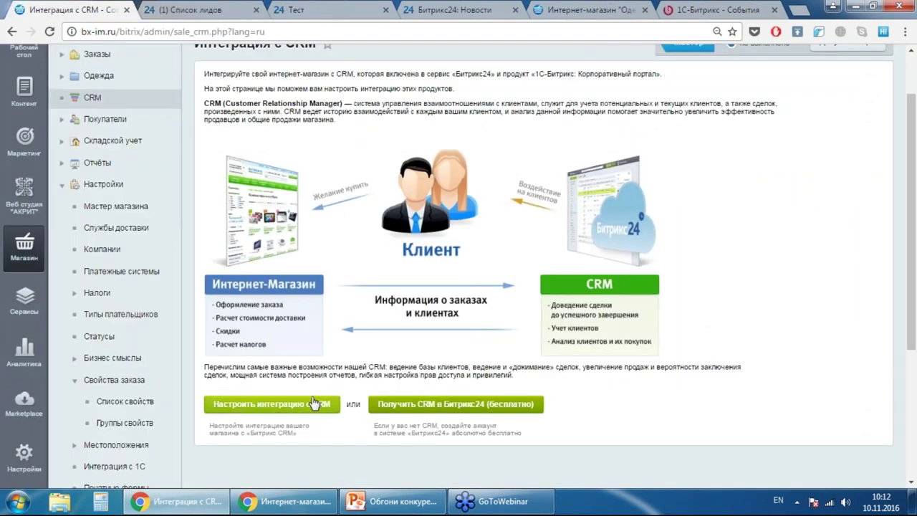
- In the CRM integration settings form, paste the portal address and fill in the administrator login
click(271, 403)
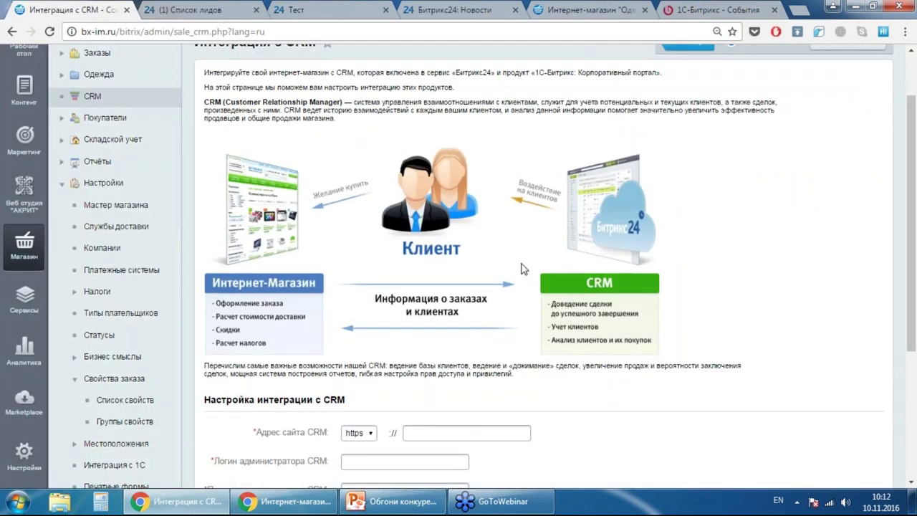
scroll(530, 277, down, 3)
click(173, 7)
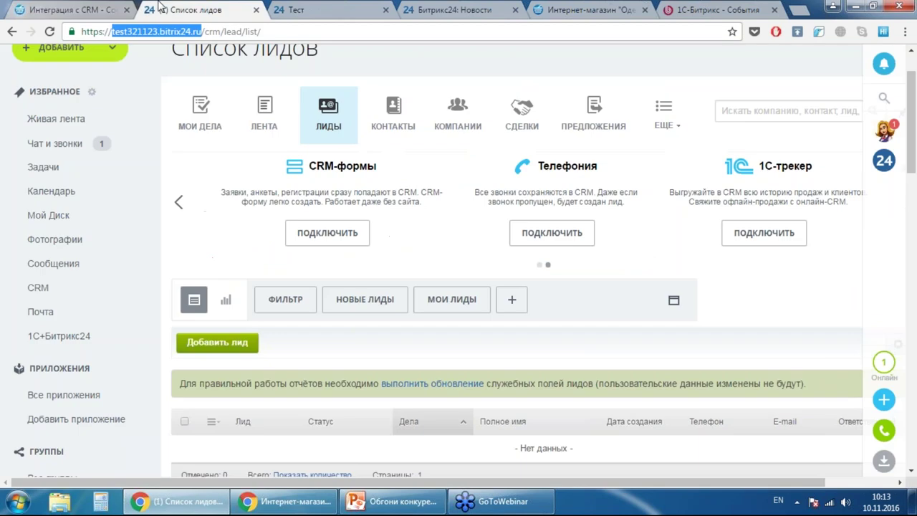
click(81, 7)
click(447, 232)
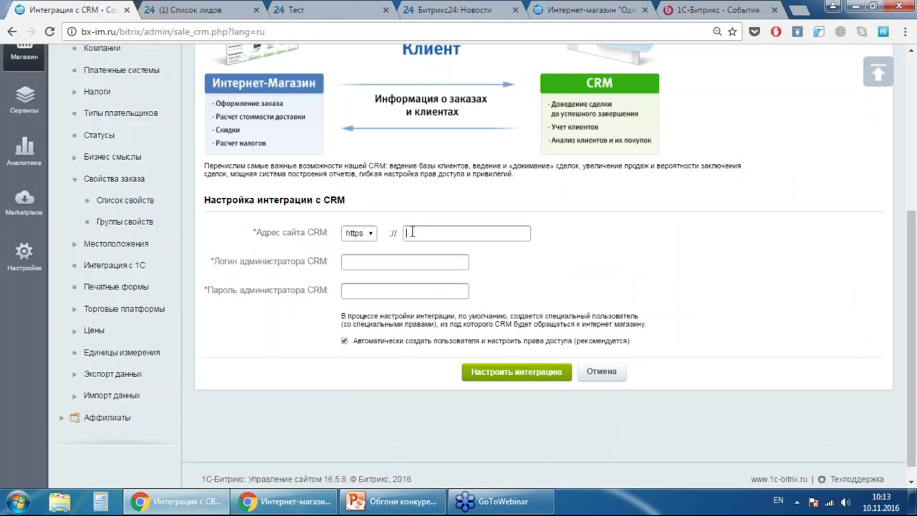
key(ctrl+v)
click(384, 263)
text(n)
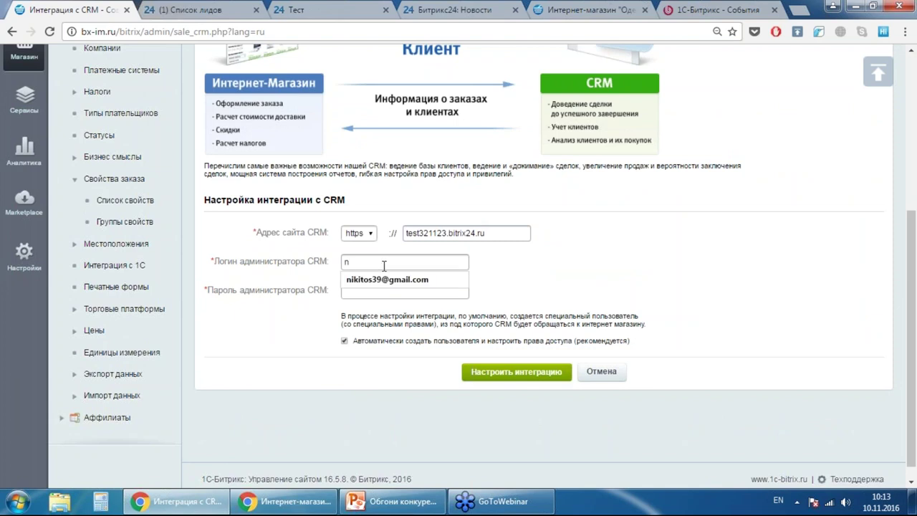
key(Down)
key(Return)
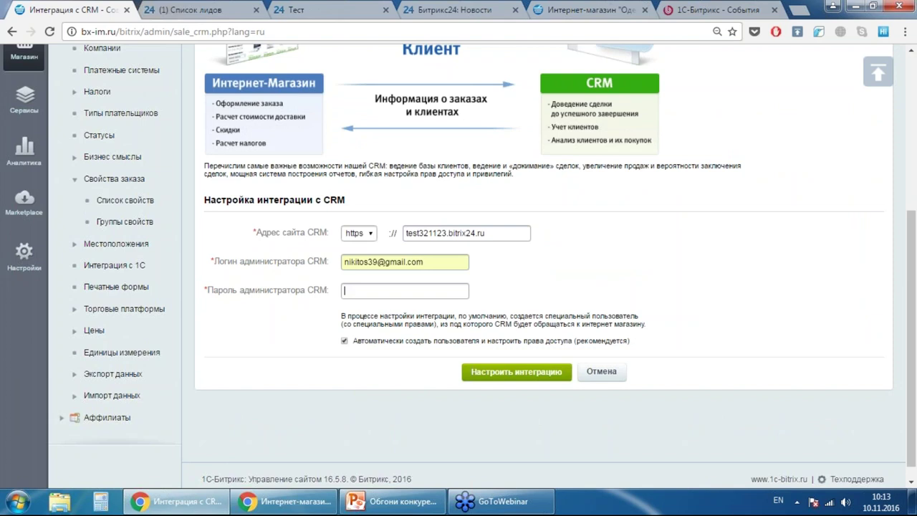
- Enter the administrator password and submit the integration, re-entering the password once
click(408, 286)
text(••••••)
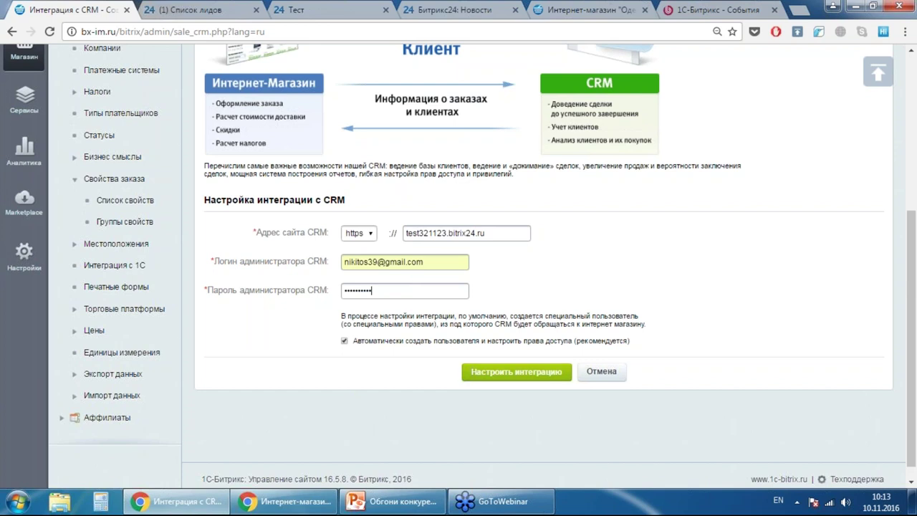
click(516, 371)
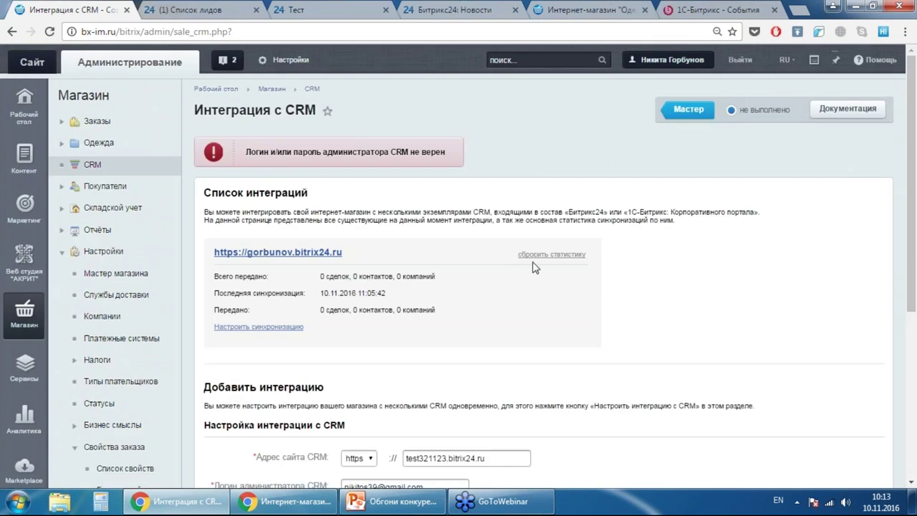
scroll(536, 268, down, 4)
click(410, 249)
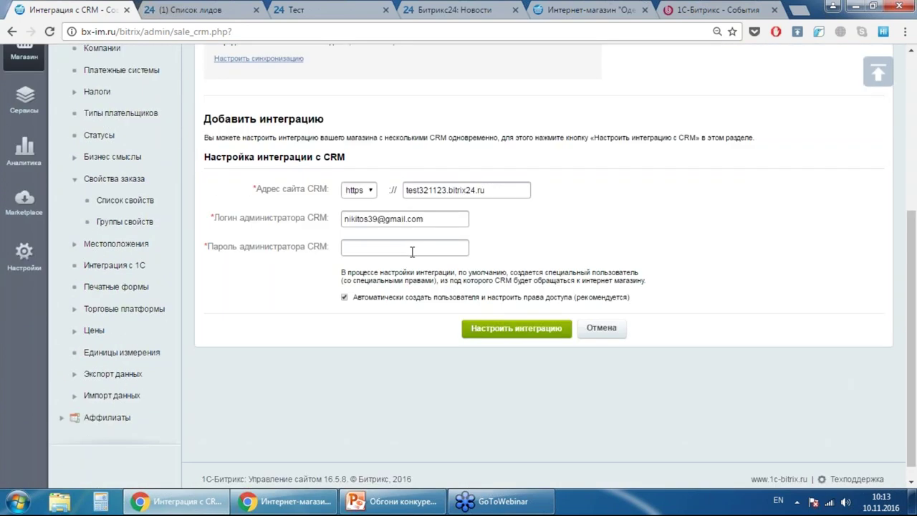
text(•••••••)
click(513, 331)
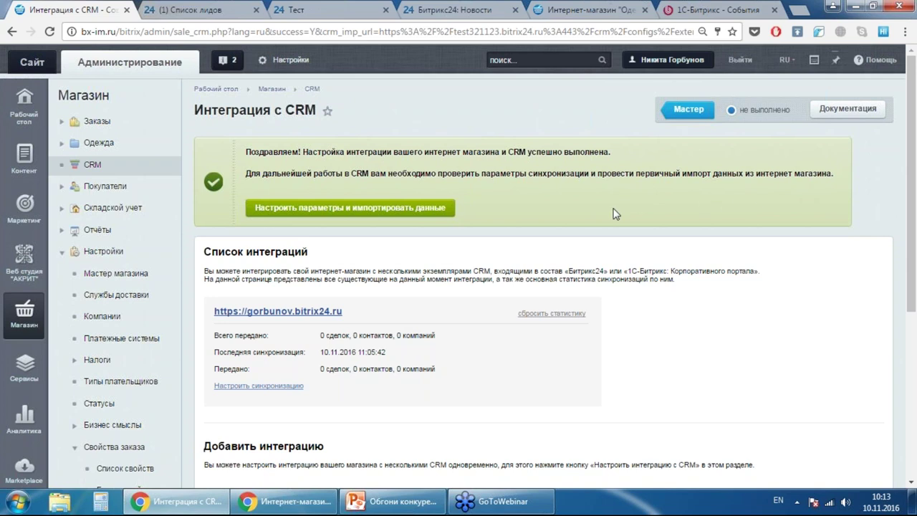
scroll(486, 208, down, 1)
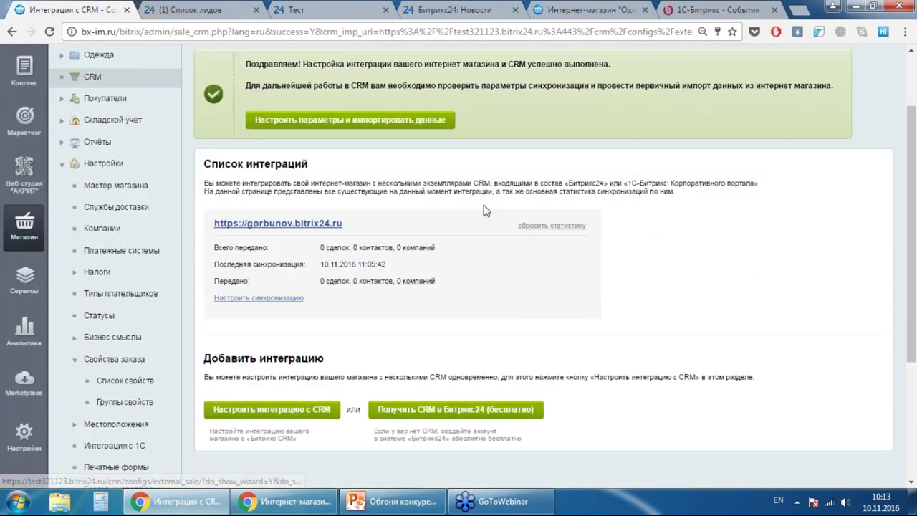
scroll(473, 208, down, 1)
scroll(430, 172, up, 1)
- Set the first import to the last 7 days with 20% deal probability and a responsible user
click(372, 141)
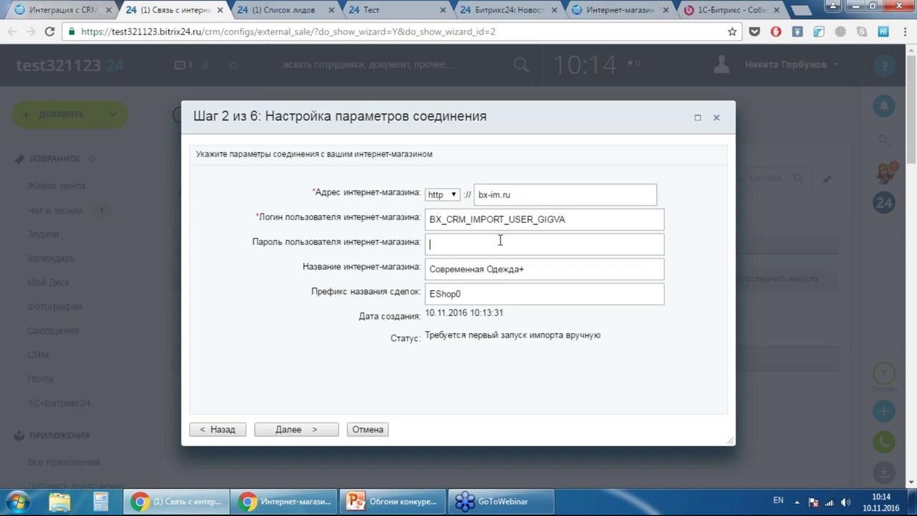
click(303, 430)
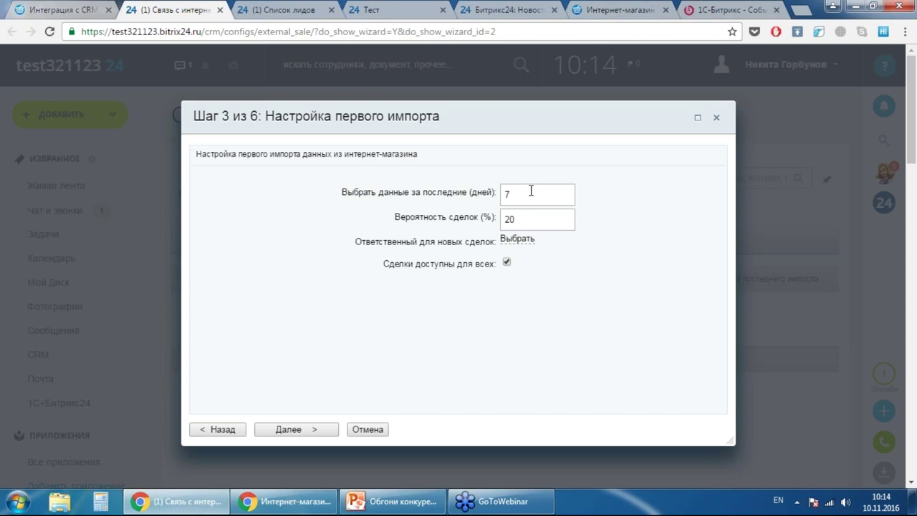
click(518, 240)
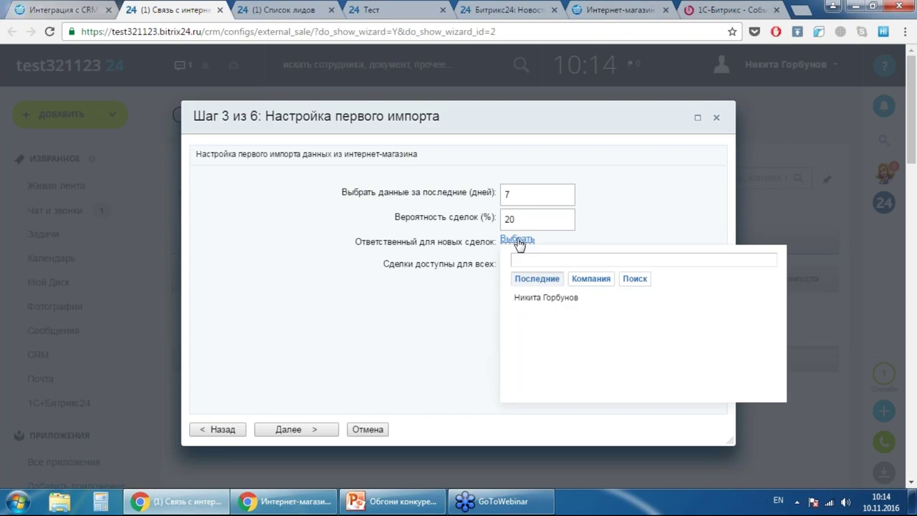
click(547, 300)
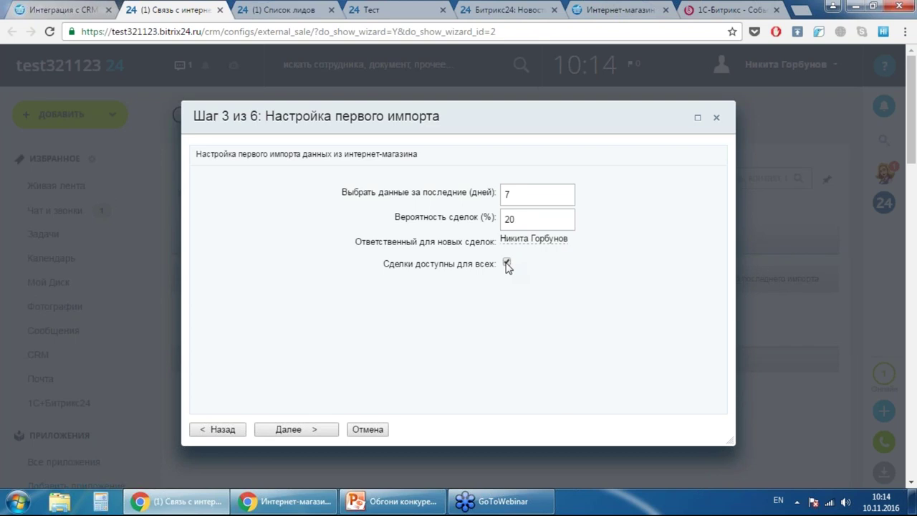
- Import 5 deals and 5 contacts, keep syncing every 10 minutes, and finish the wizard
click(307, 430)
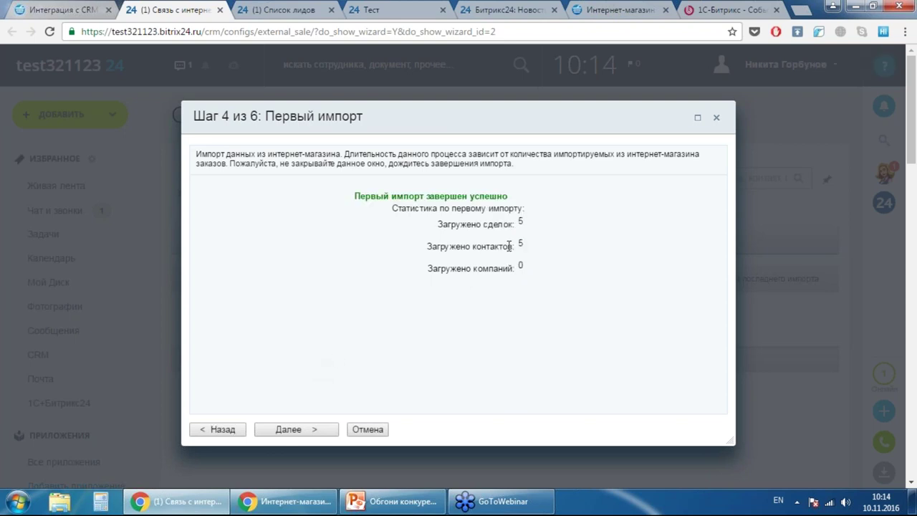
click(311, 431)
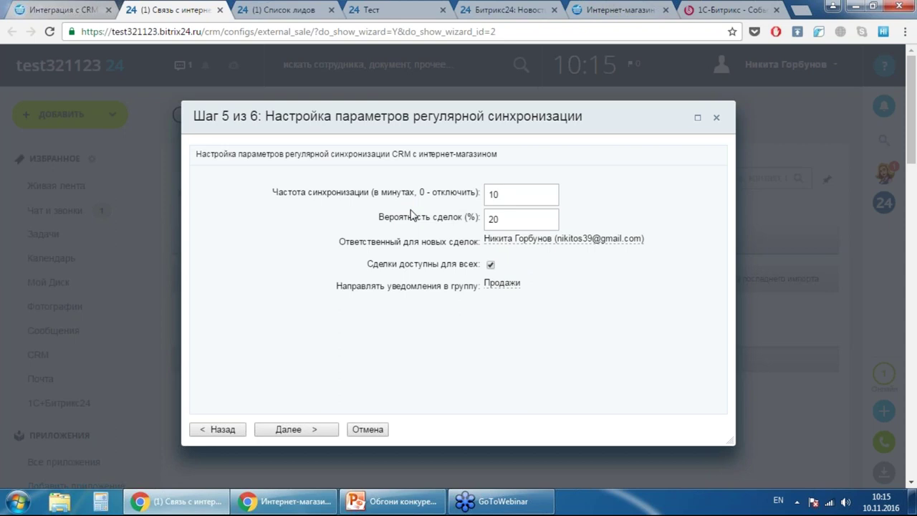
click(517, 195)
click(306, 431)
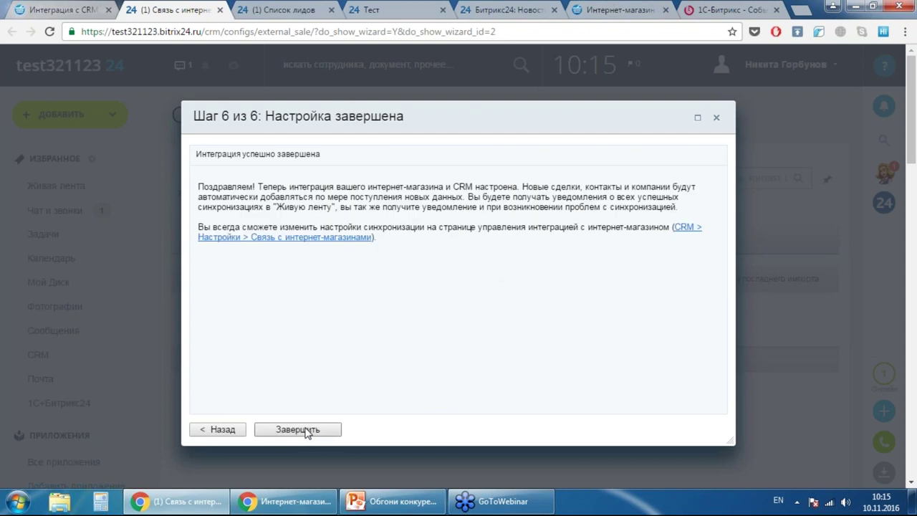
click(306, 431)
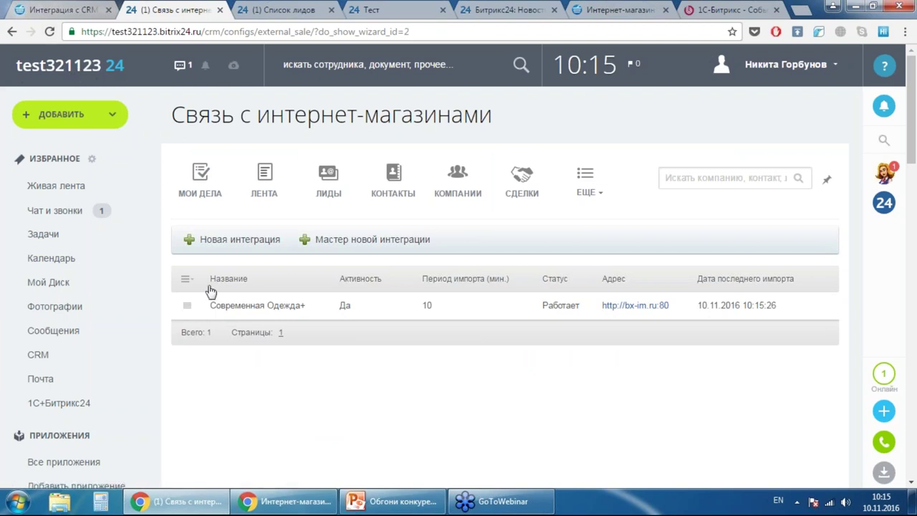
click(586, 183)
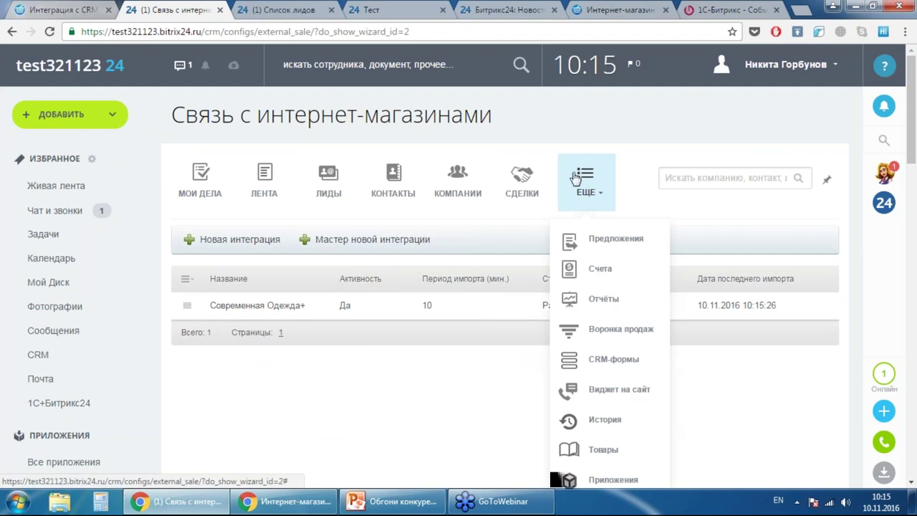
scroll(577, 182, down, 3)
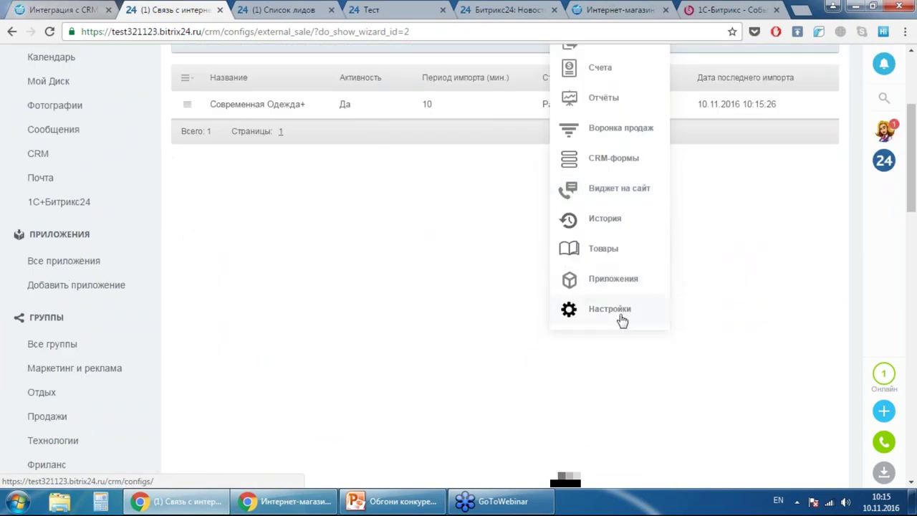
scroll(620, 320, up, 3)
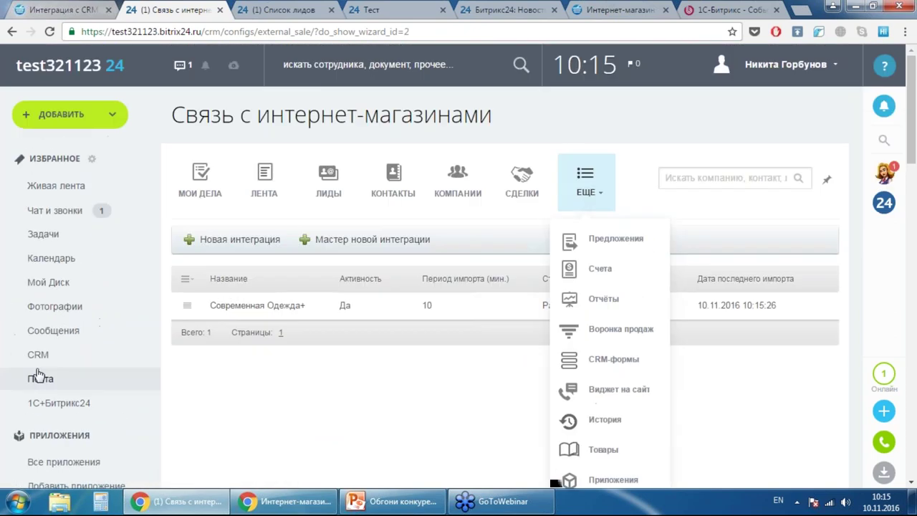
scroll(598, 175, down, 4)
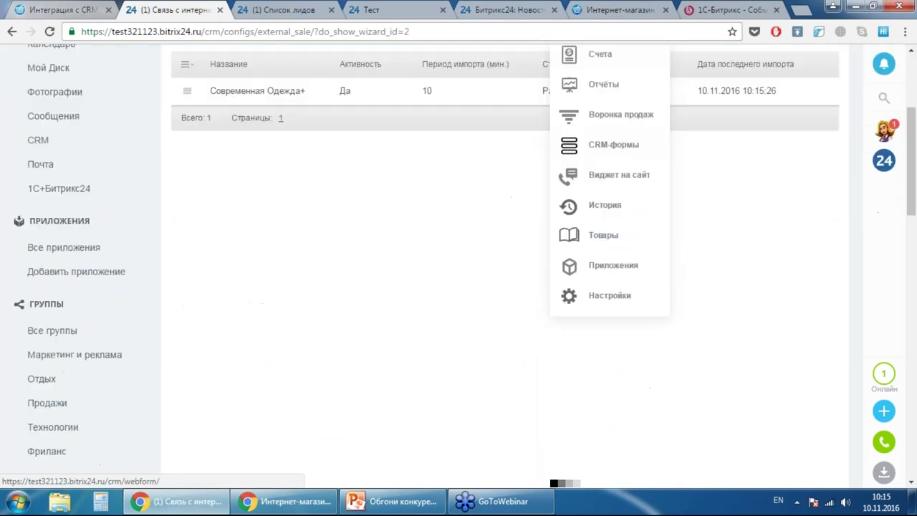
click(609, 241)
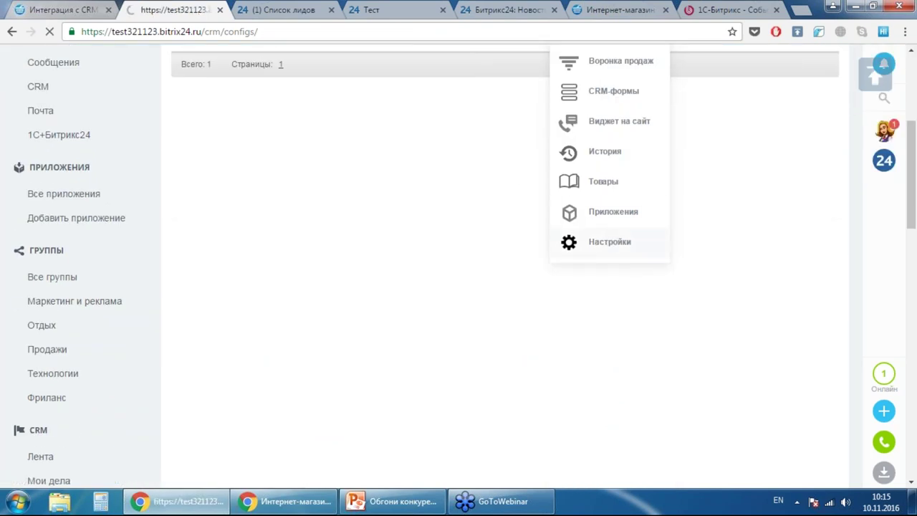
scroll(600, 219, down, 2)
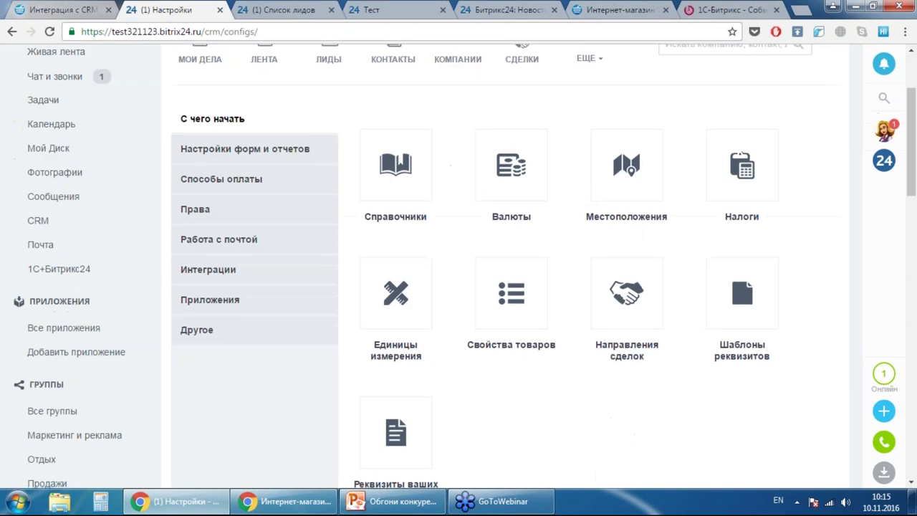
click(228, 275)
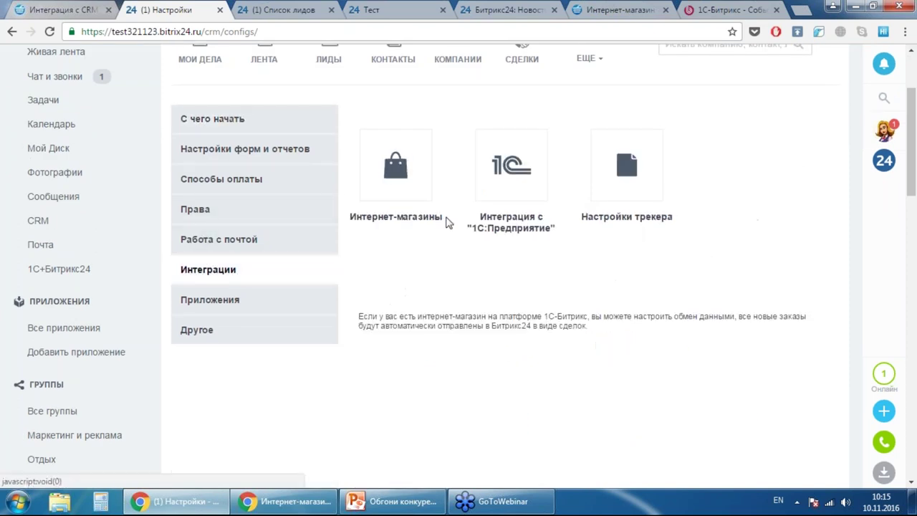
click(402, 184)
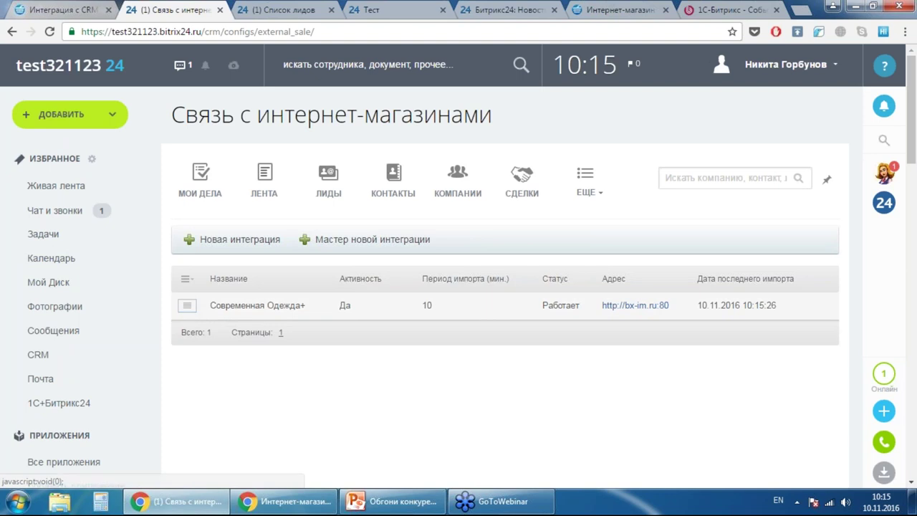
- Edit the Современная Одежда+ integration and review its Магазин and Настройки tabs, including prefix EShop0
click(185, 305)
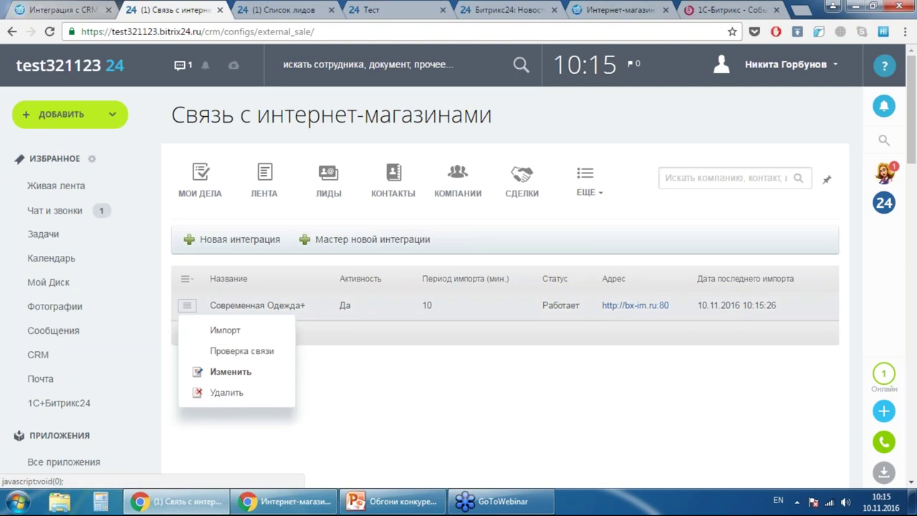
click(233, 378)
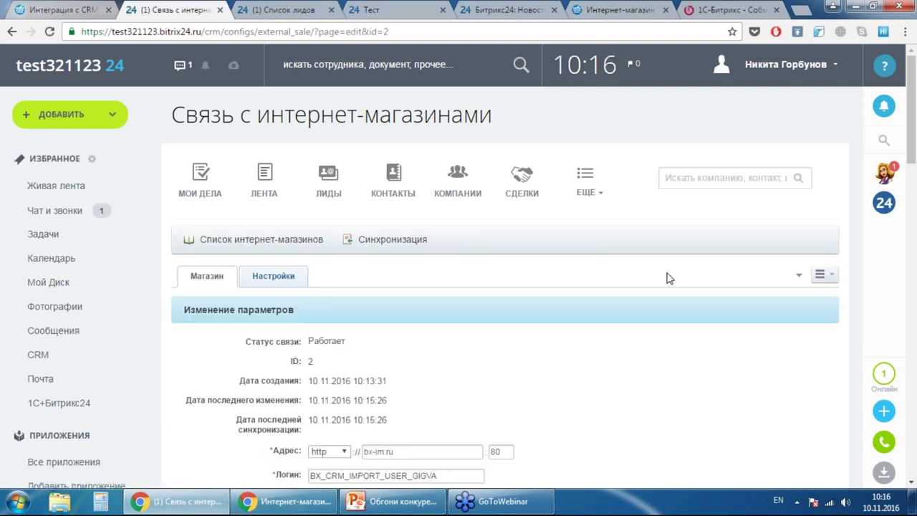
scroll(635, 245, down, 3)
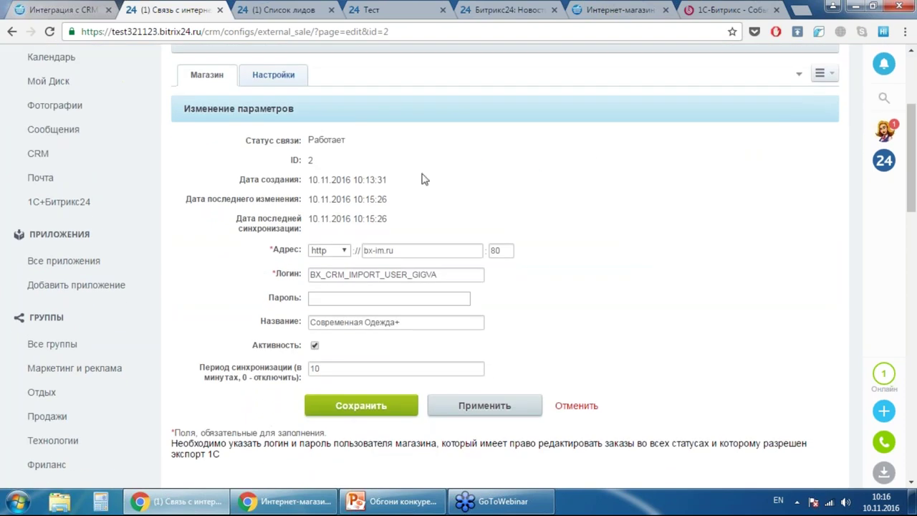
scroll(365, 211, up, 1)
click(273, 87)
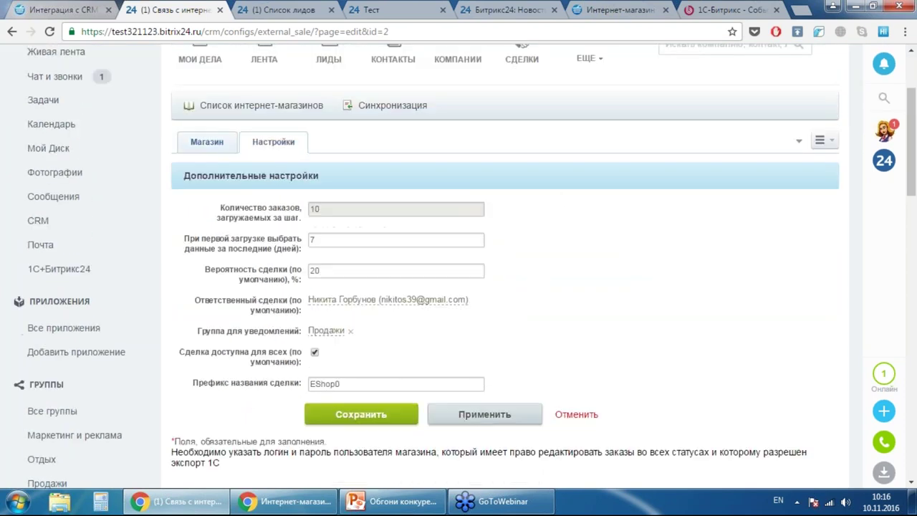
scroll(444, 301, down, 2)
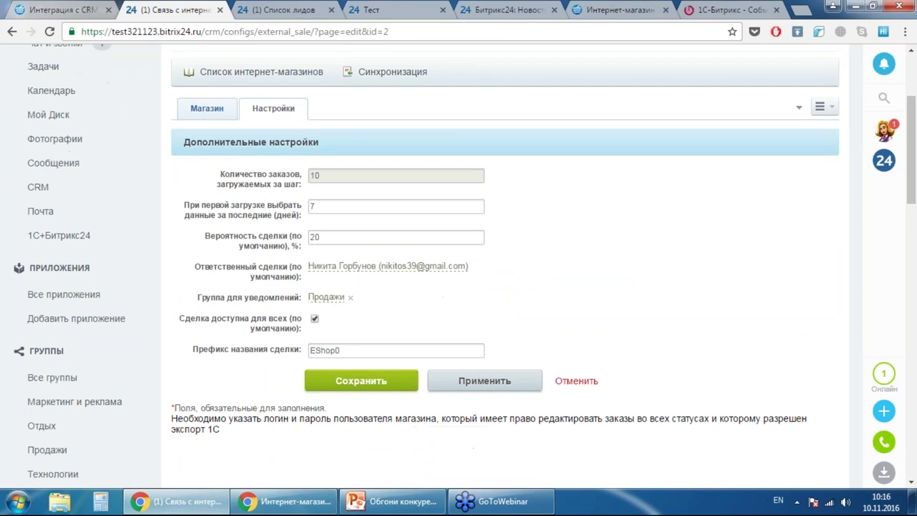
scroll(526, 245, up, 4)
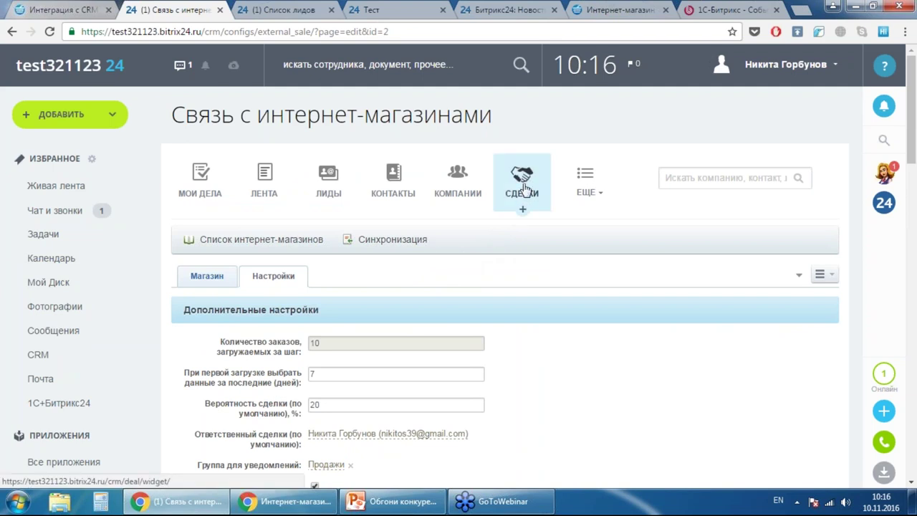
- List the imported deals EShop0 #1 to #5, then return to the shop's CRM integration tab
click(525, 188)
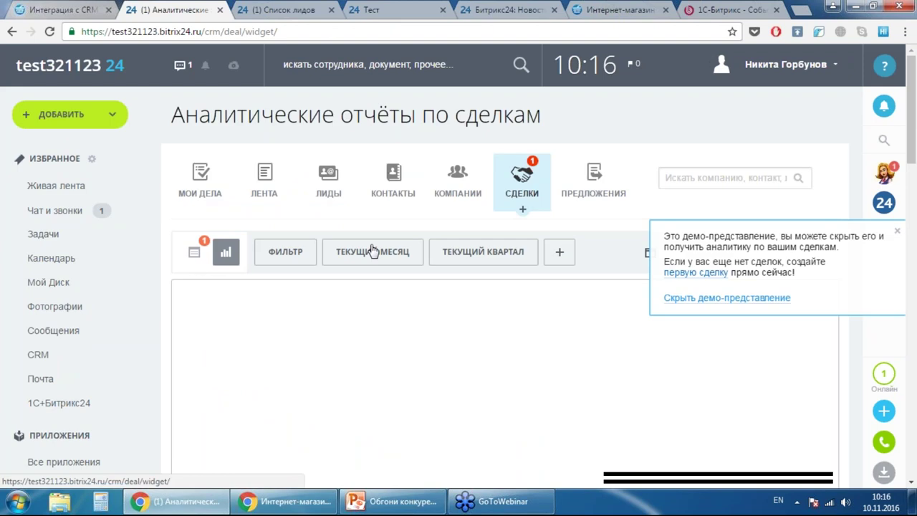
scroll(369, 247, down, 1)
scroll(369, 216, down, 1)
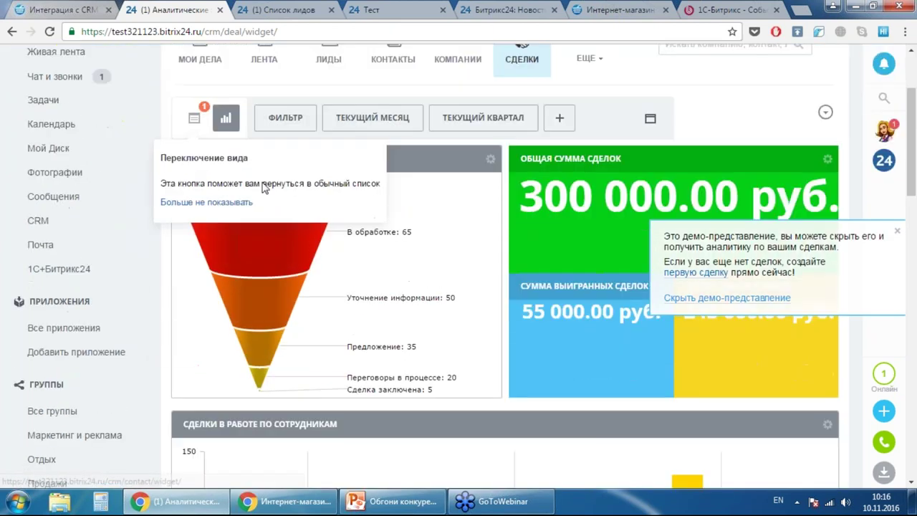
click(191, 117)
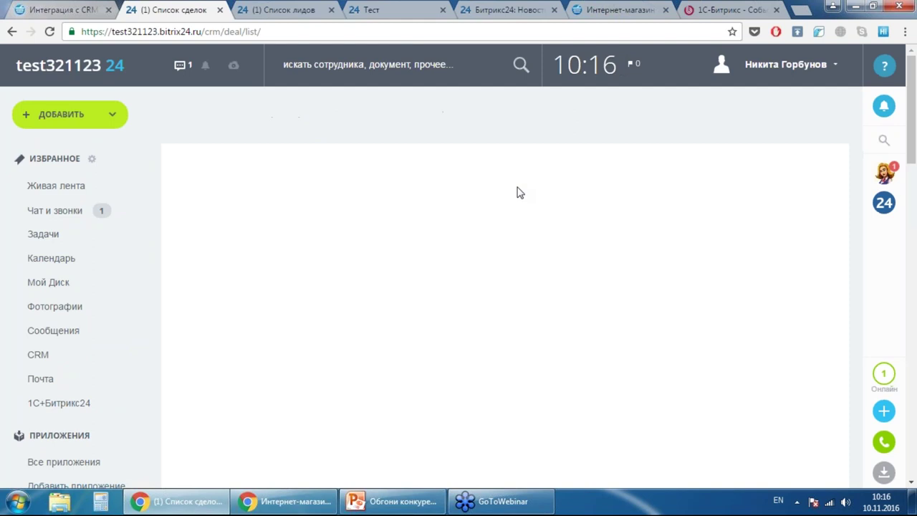
scroll(436, 122, down, 5)
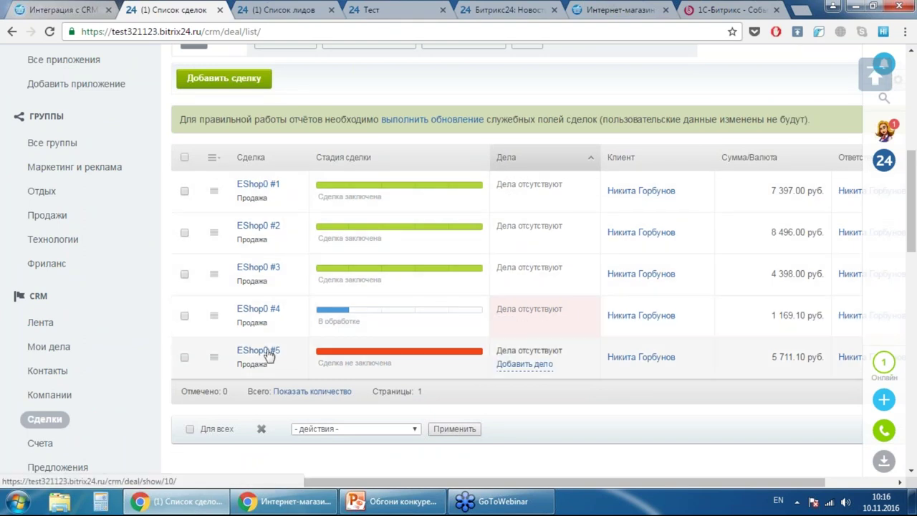
click(64, 10)
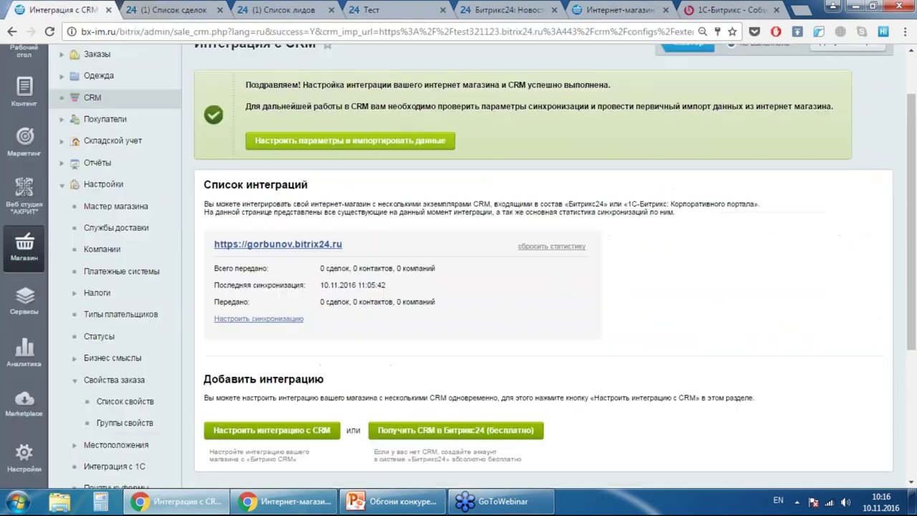
- Open the shop's orders list and scroll through orders №1 to №5
scroll(97, 122, up, 2)
click(97, 121)
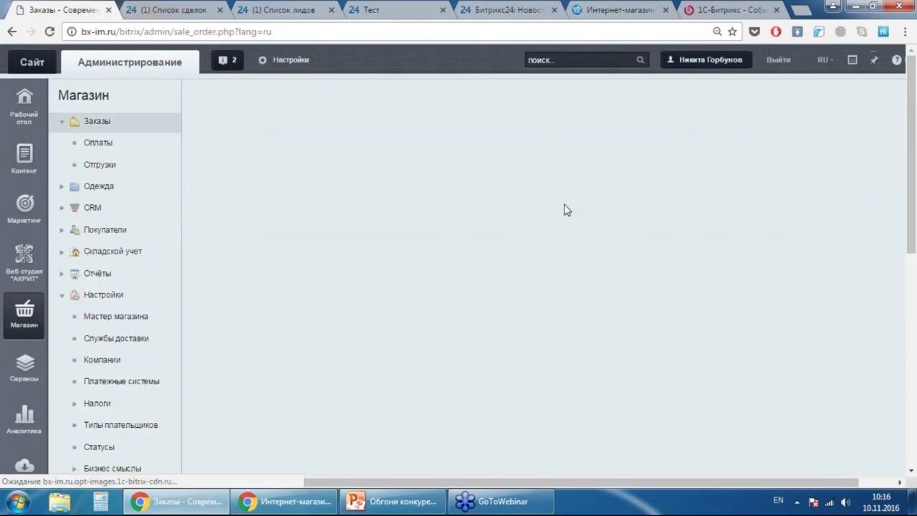
scroll(605, 212, down, 7)
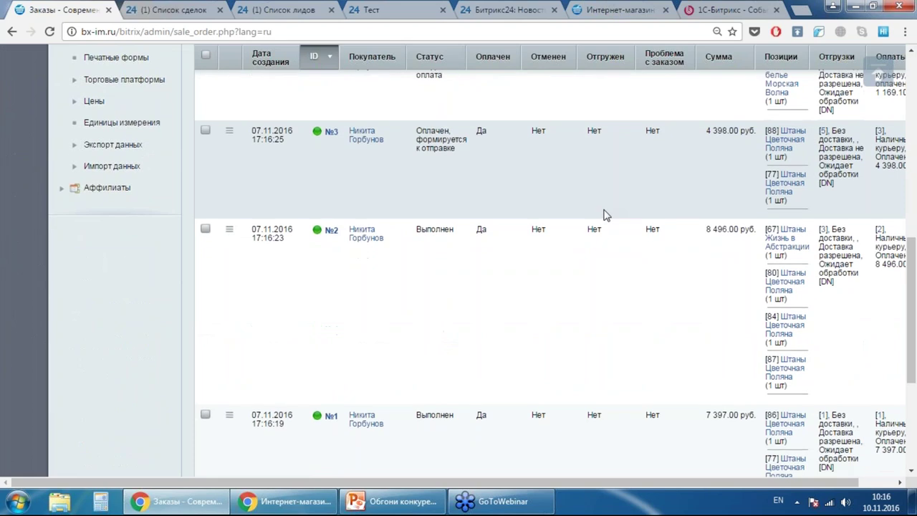
scroll(603, 214, down, 3)
scroll(585, 249, up, 5)
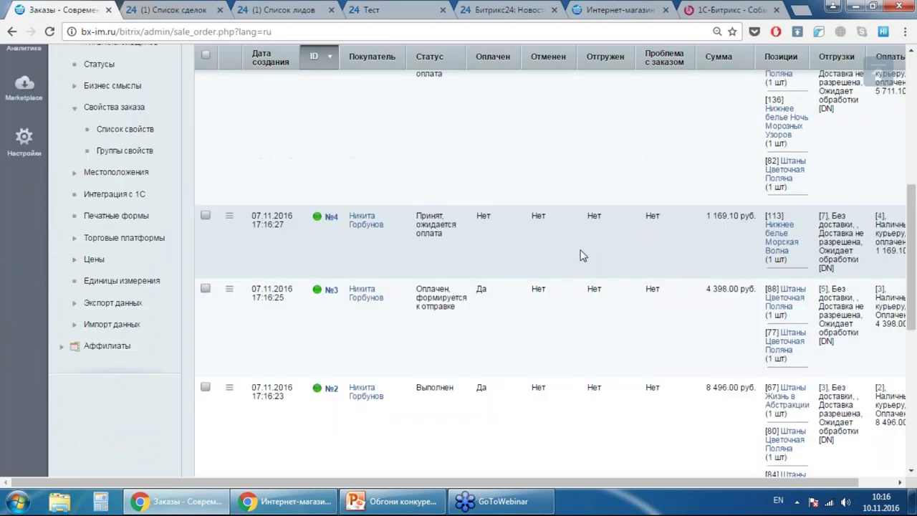
scroll(584, 252, up, 2)
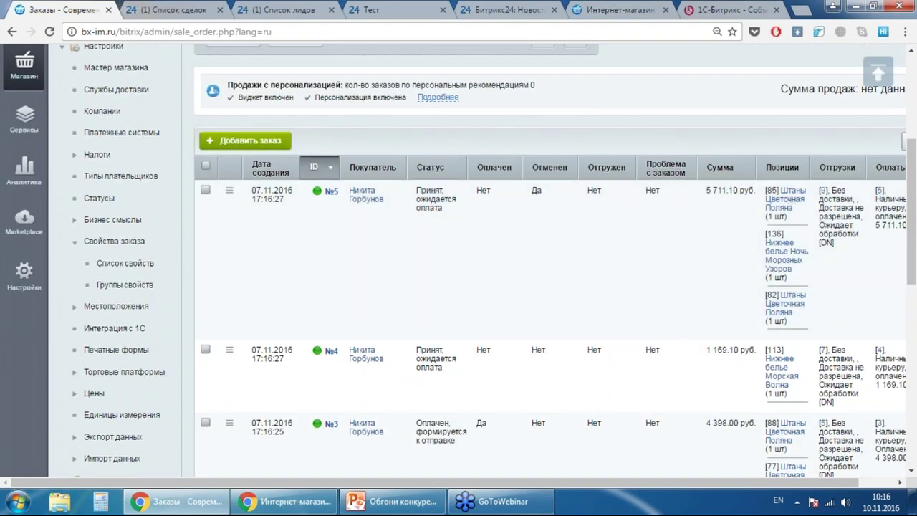
- Compare the store orders with the Bitrix24 EShop0 deals and open deal EShop0 #4
click(202, 8)
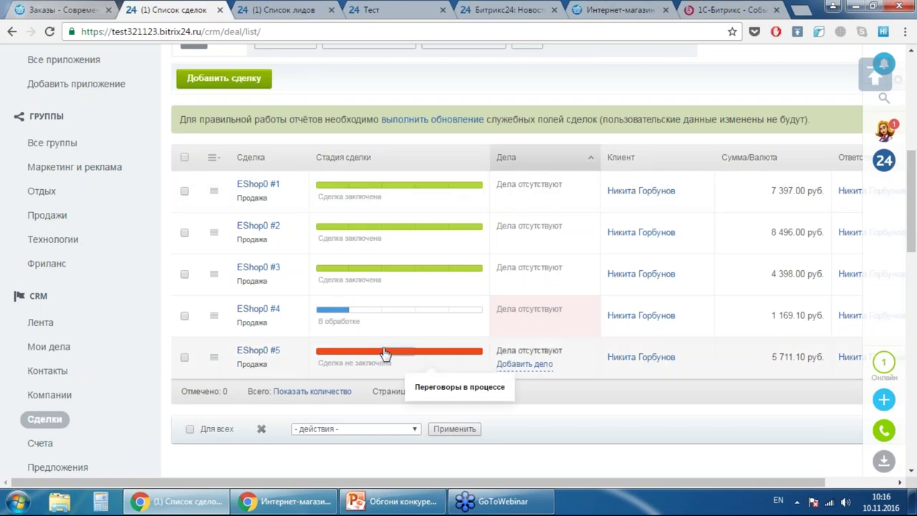
click(44, 8)
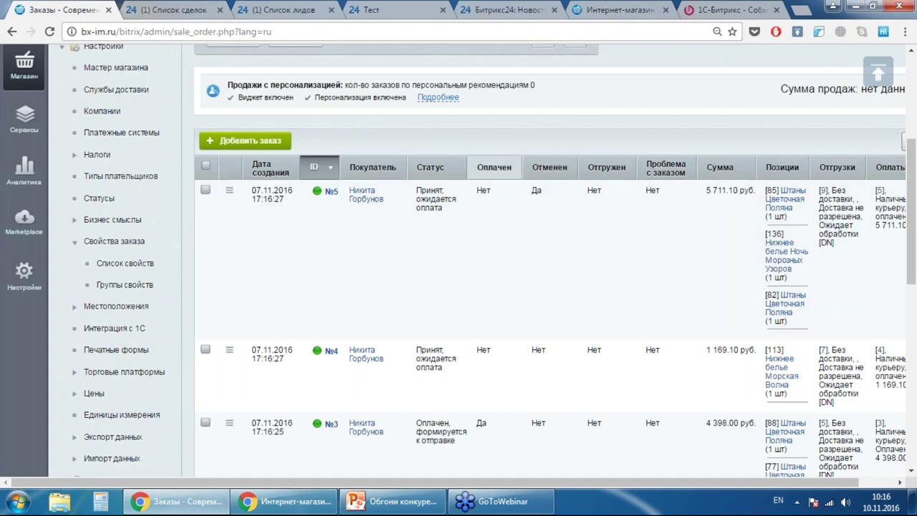
click(134, 7)
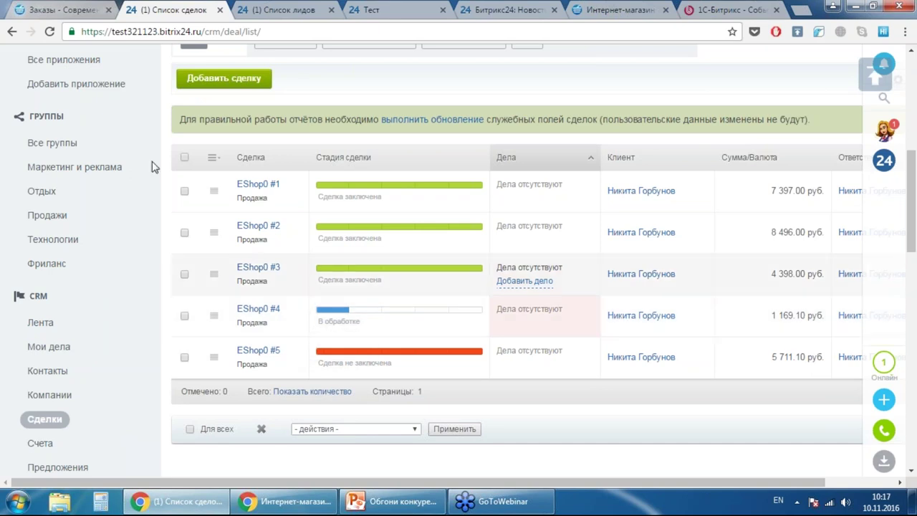
click(66, 8)
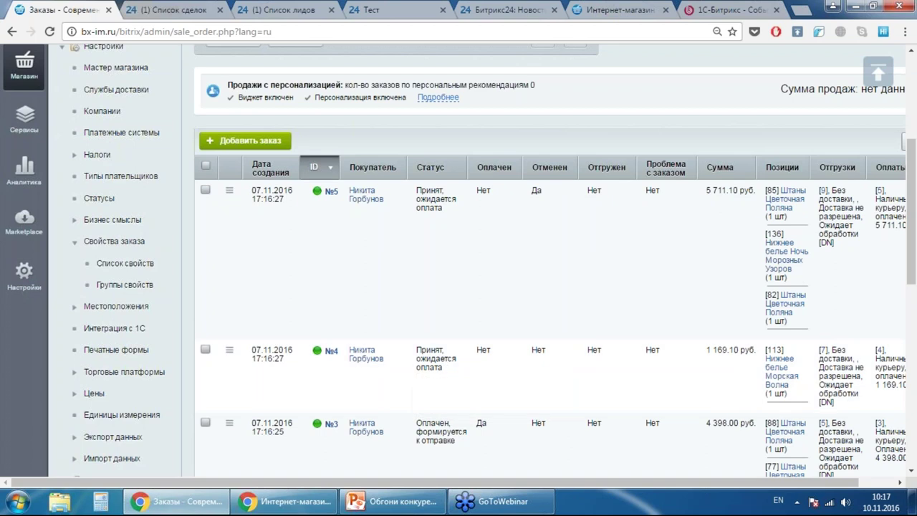
click(172, 9)
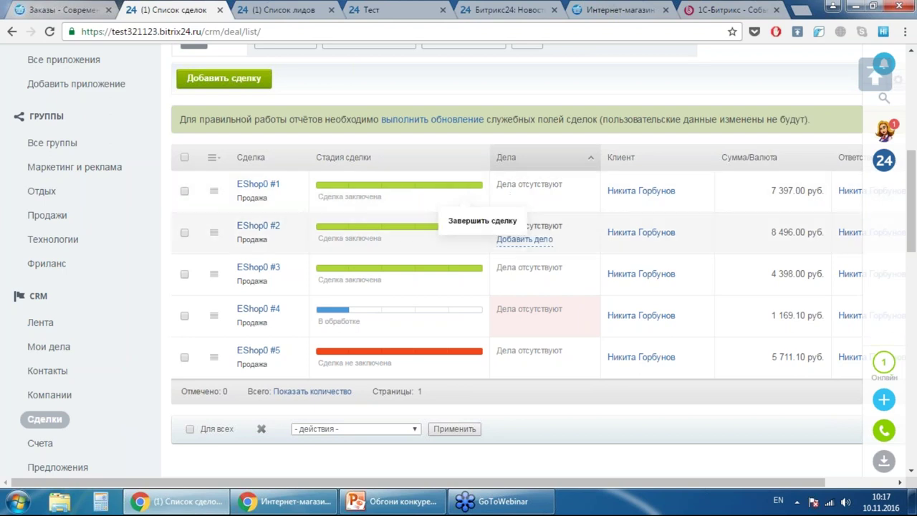
click(259, 313)
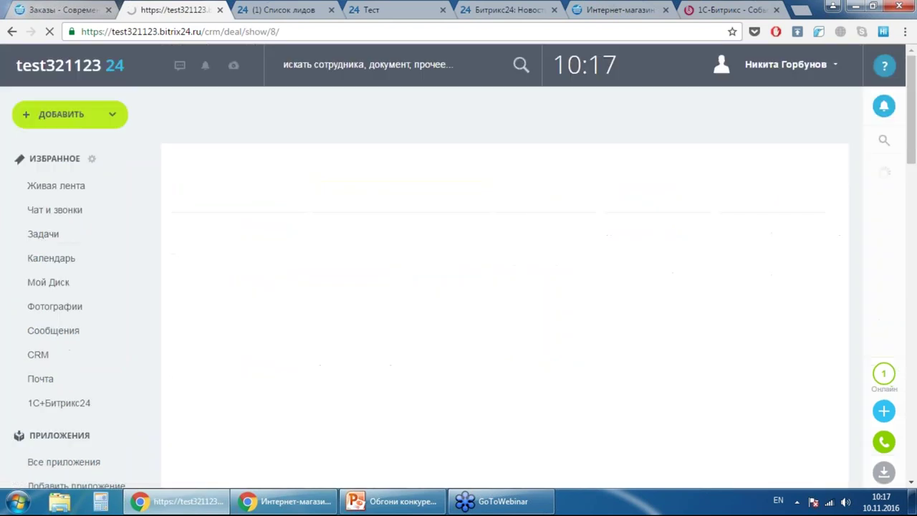
click(81, 9)
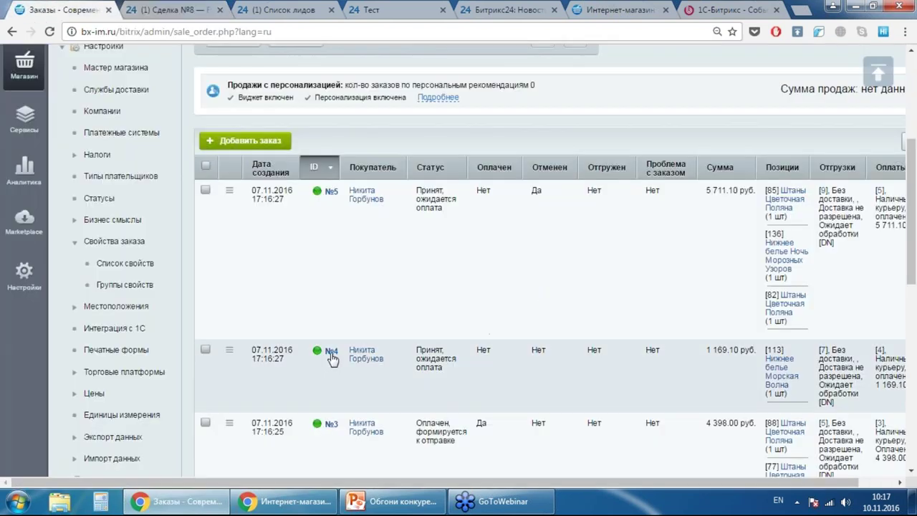
- Open order №4 and review its buyer, delivery, payment and item sections
click(331, 352)
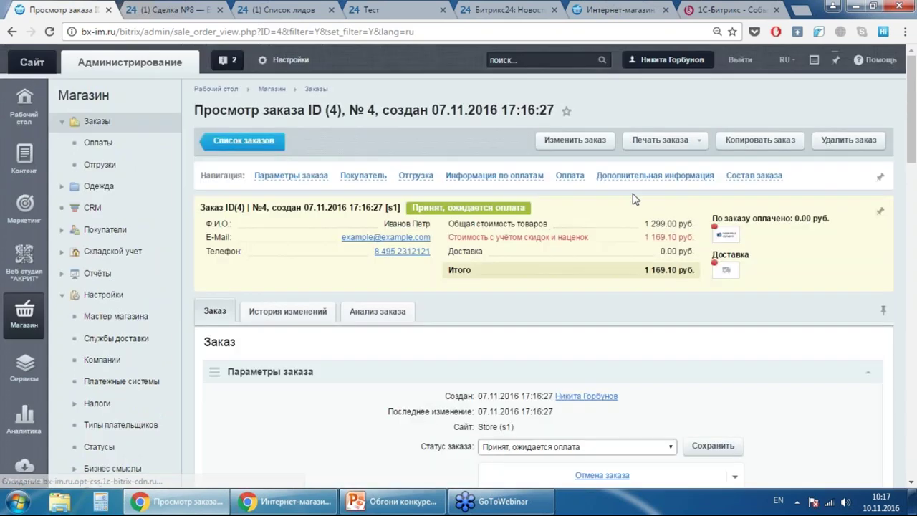
scroll(740, 237, down, 2)
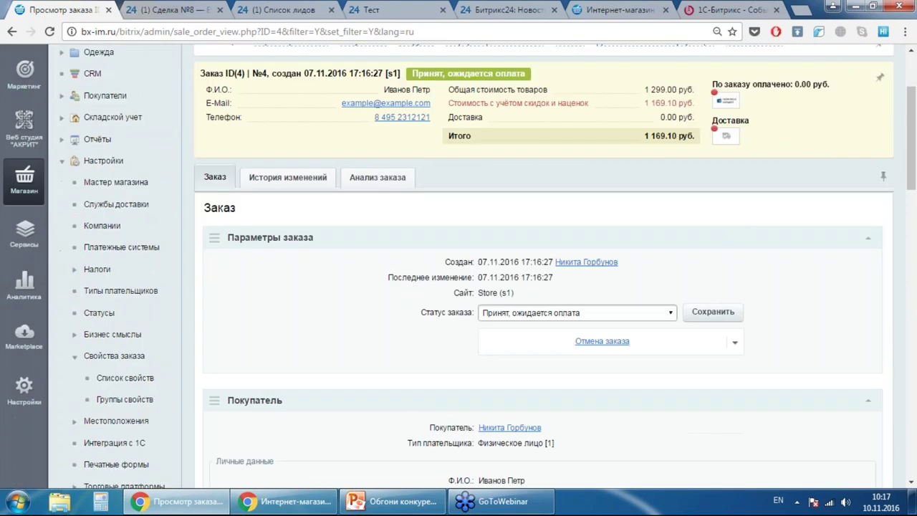
scroll(724, 243, down, 5)
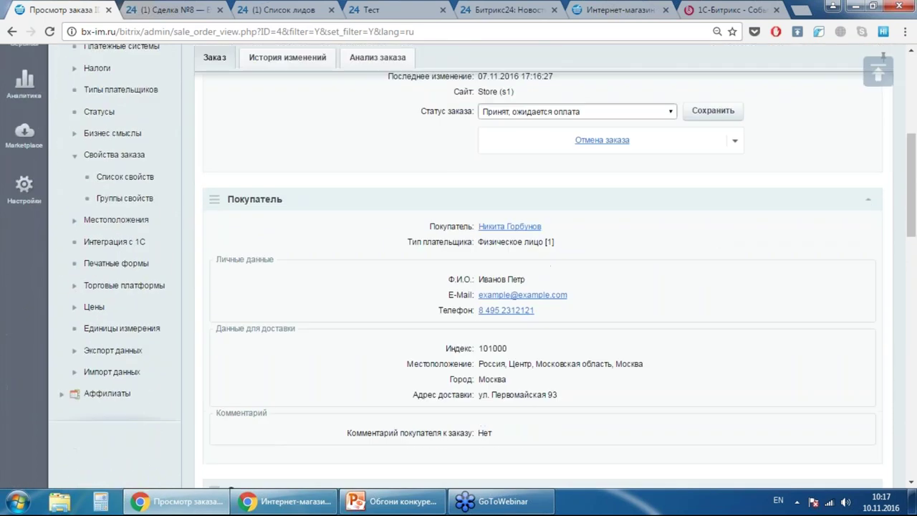
scroll(724, 252, up, 4)
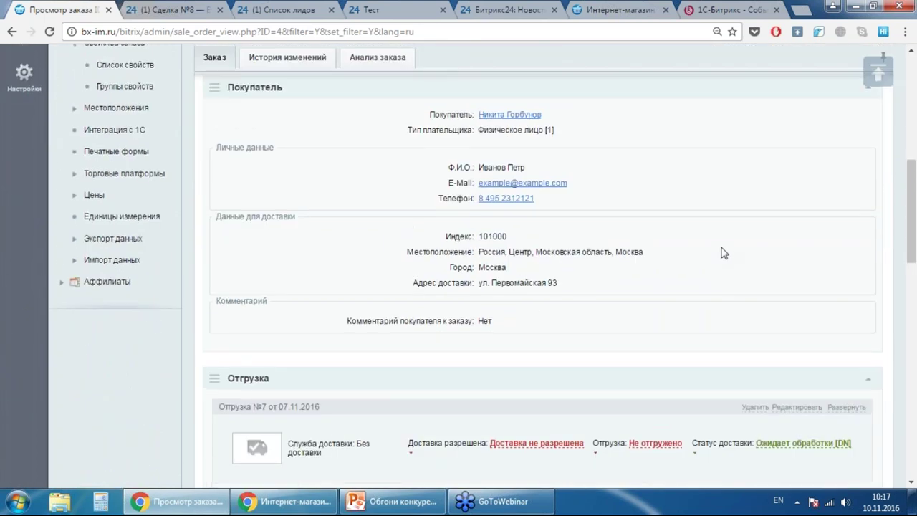
scroll(722, 256, down, 7)
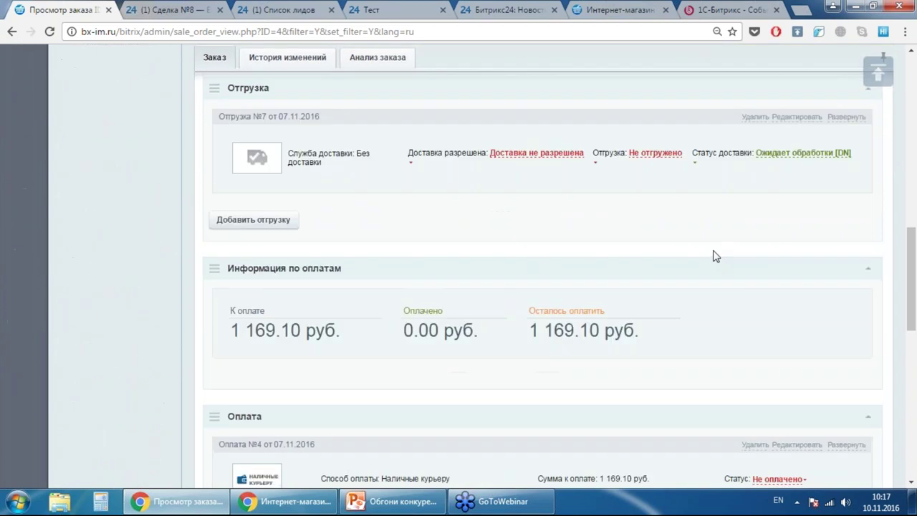
scroll(714, 256, down, 8)
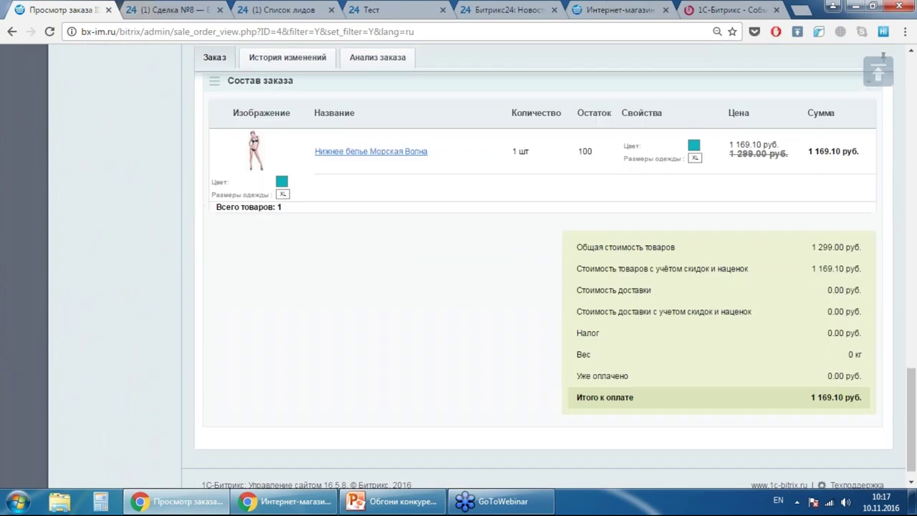
scroll(715, 251, up, 1)
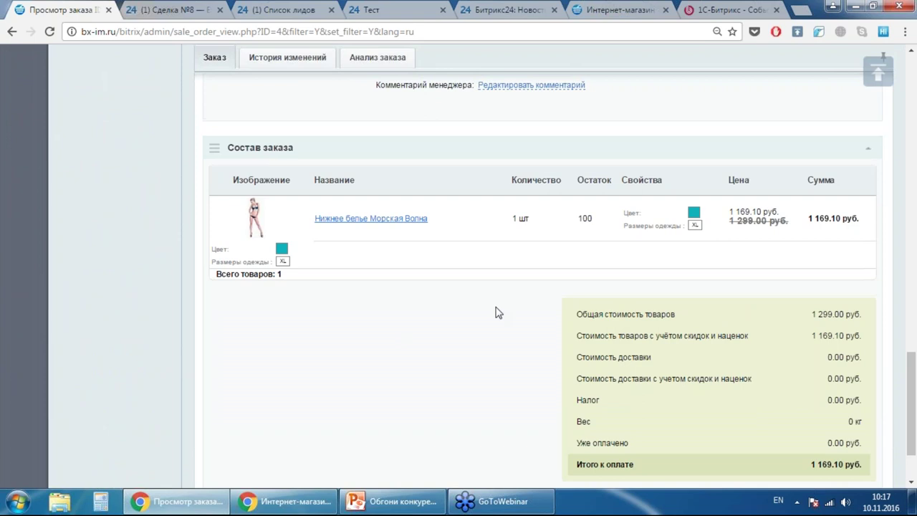
scroll(650, 199, up, 1)
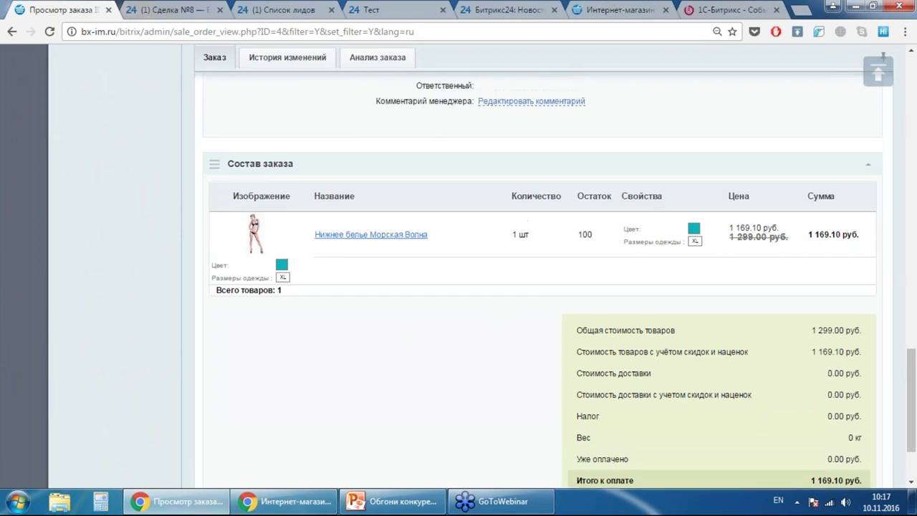
- Open order №4 for editing, then switch to the deal №8 tab
click(878, 70)
click(574, 140)
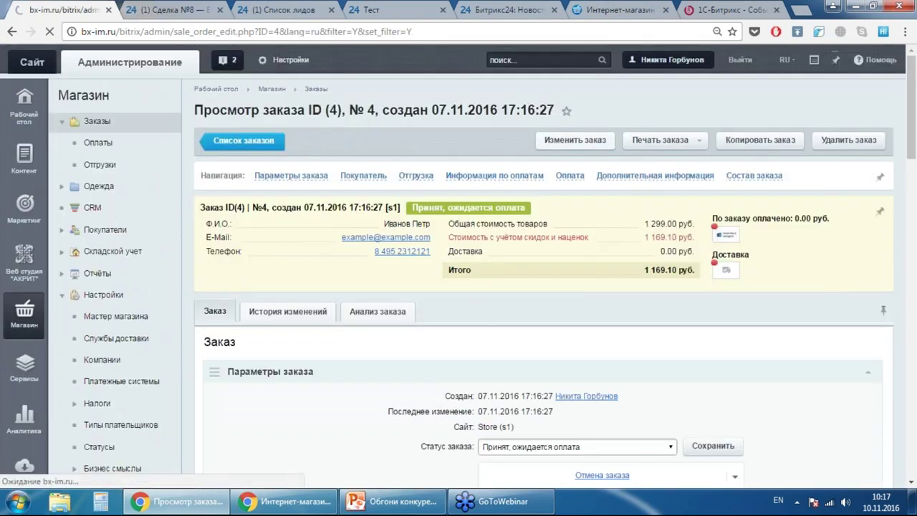
key(ctrl+Tab)
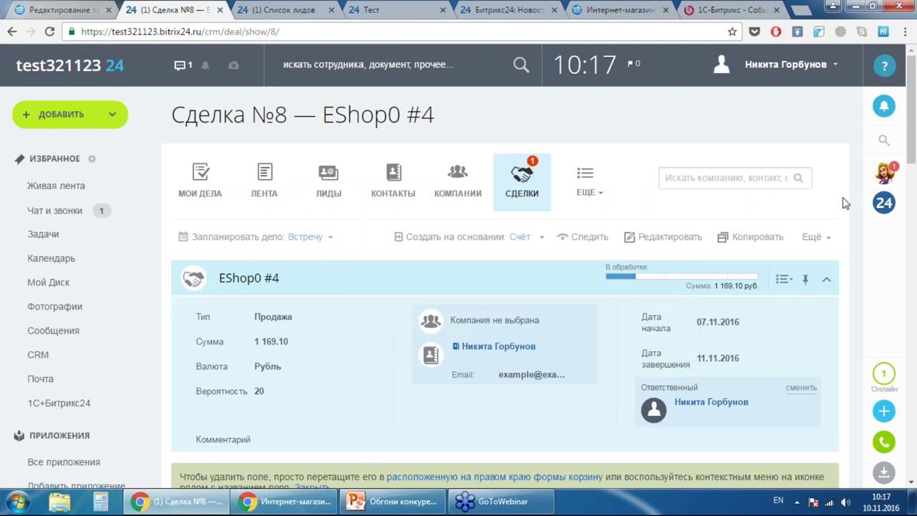
- Scroll through the EShop0 #4 deal card and show its Дела list, which is empty
scroll(835, 207, down, 3)
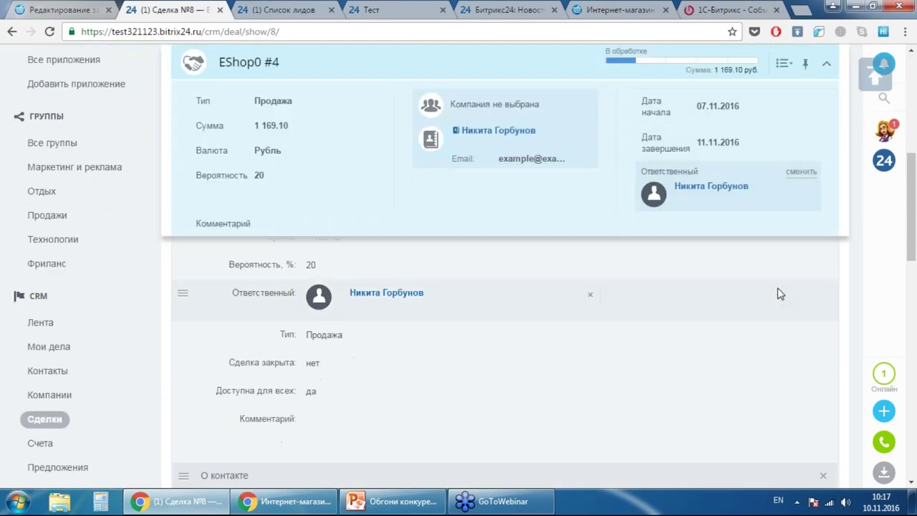
scroll(807, 212, down, 3)
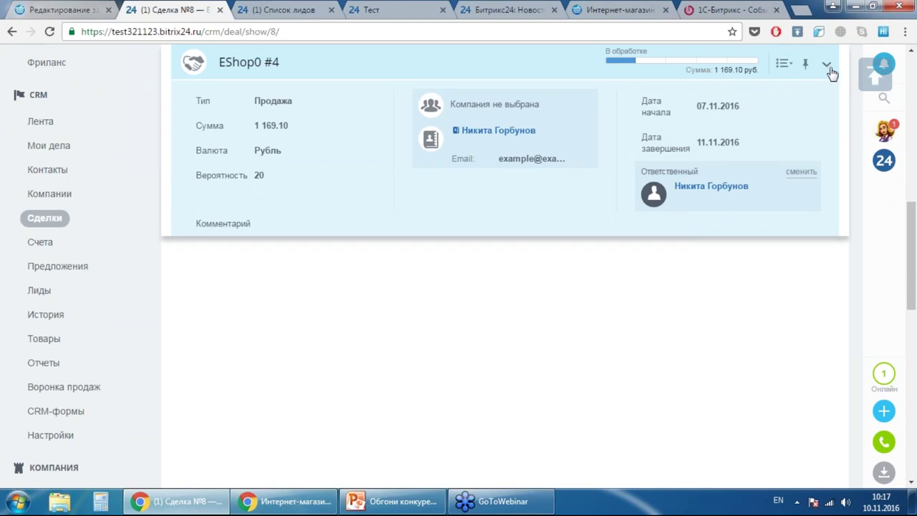
scroll(808, 348, up, 4)
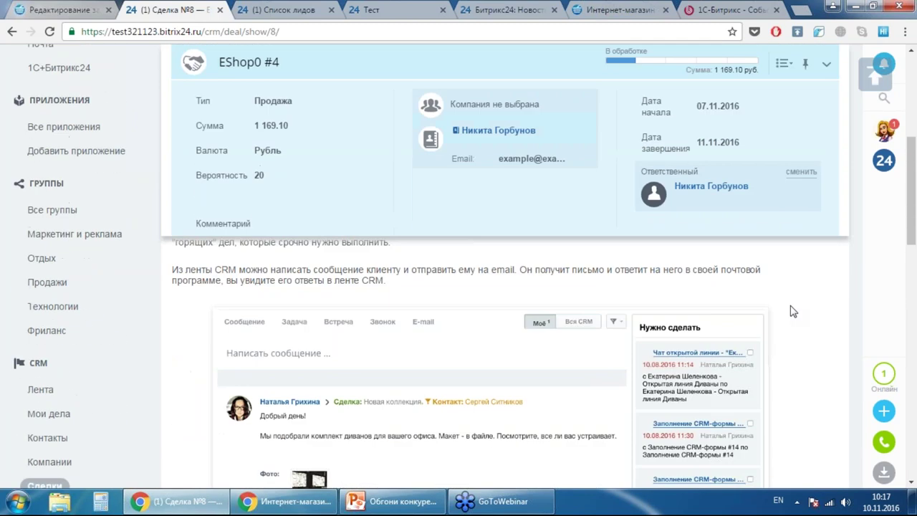
scroll(793, 307, down, 1)
scroll(793, 308, up, 6)
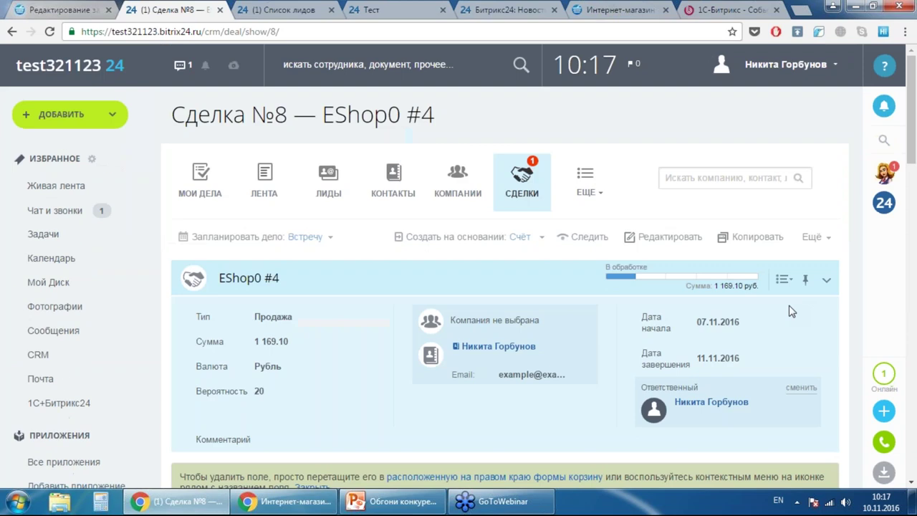
scroll(368, 389, down, 1)
scroll(413, 372, down, 2)
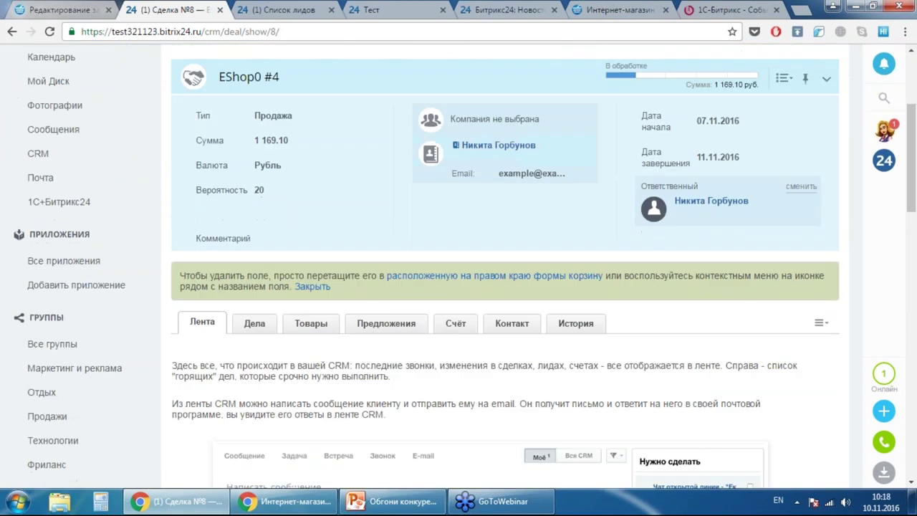
scroll(413, 373, down, 2)
scroll(413, 373, up, 1)
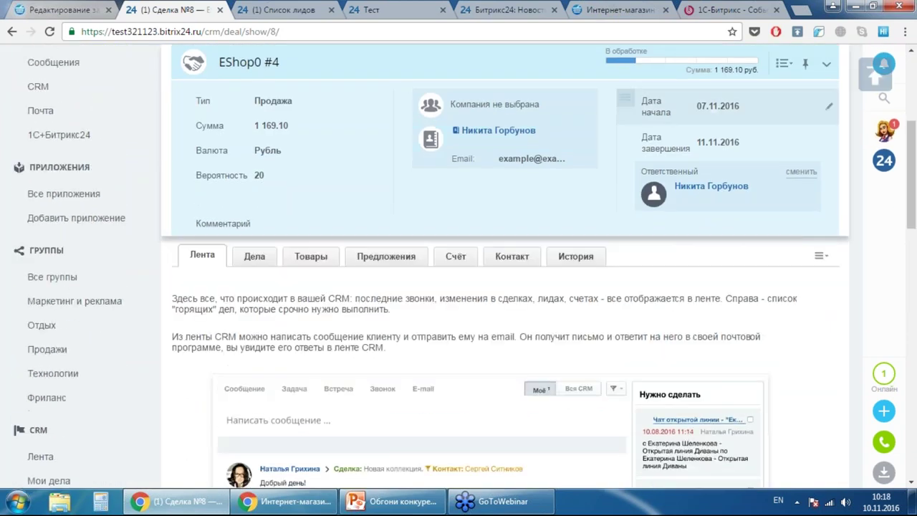
scroll(798, 179, down, 1)
scroll(791, 254, up, 1)
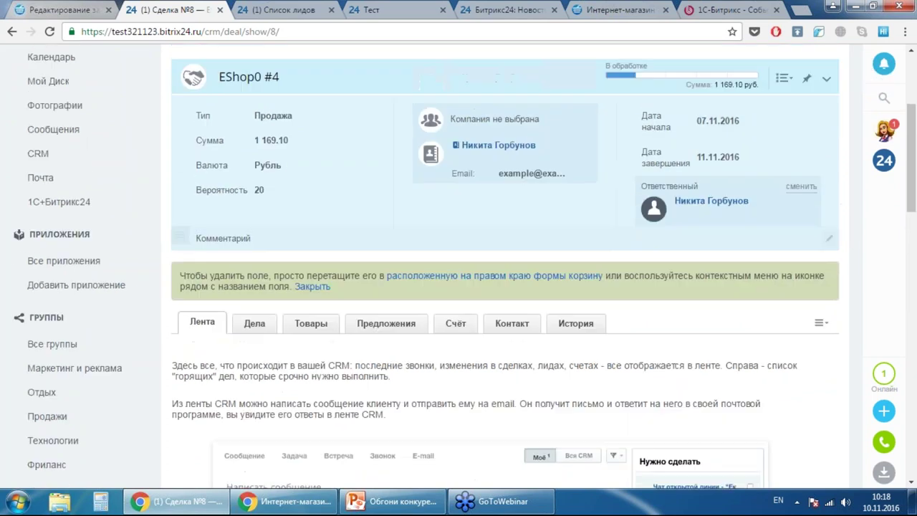
scroll(791, 254, down, 2)
scroll(697, 164, up, 2)
scroll(719, 174, down, 3)
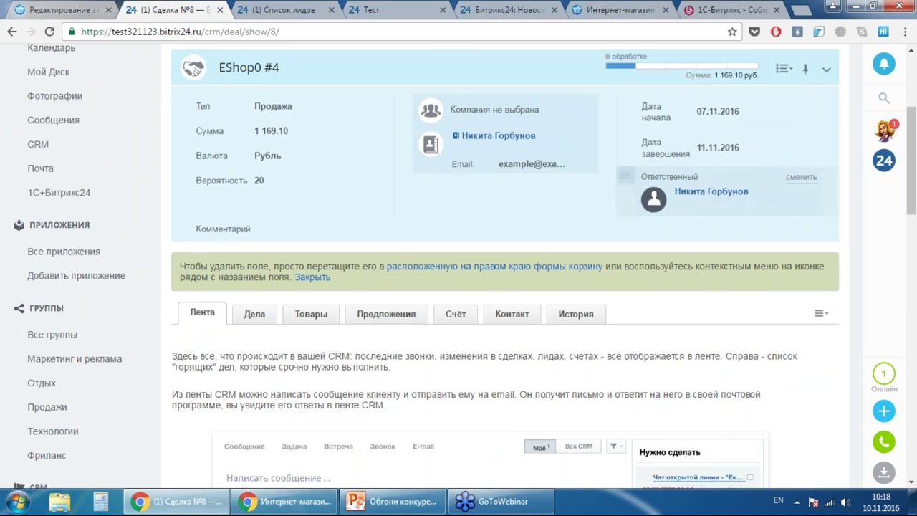
scroll(717, 172, down, 2)
scroll(731, 179, up, 4)
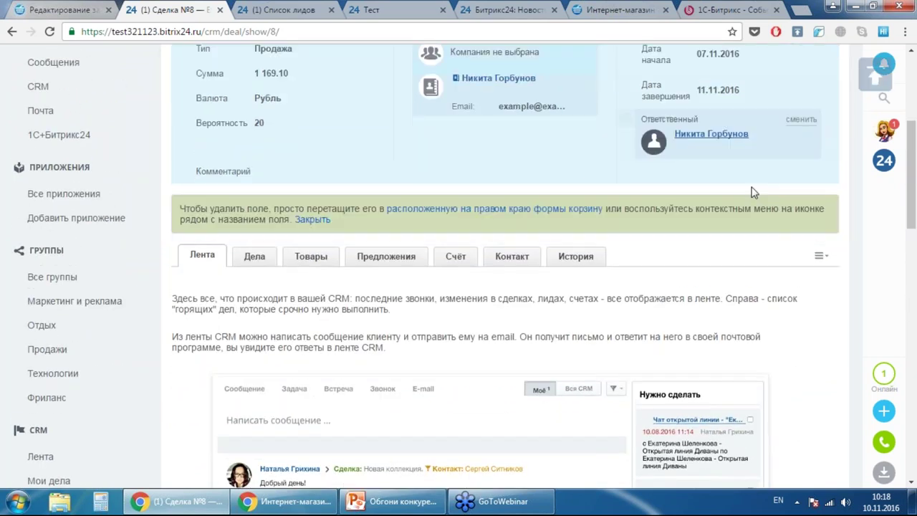
scroll(752, 192, up, 3)
scroll(595, 230, down, 4)
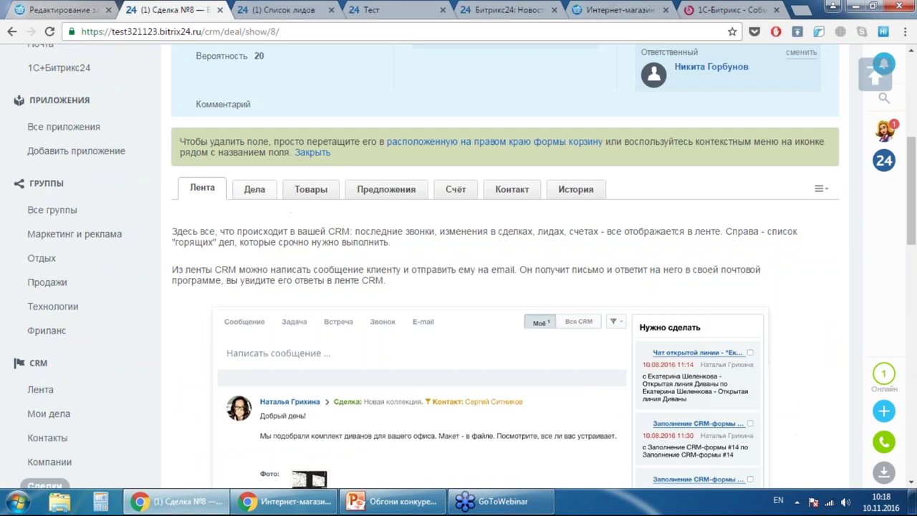
click(254, 189)
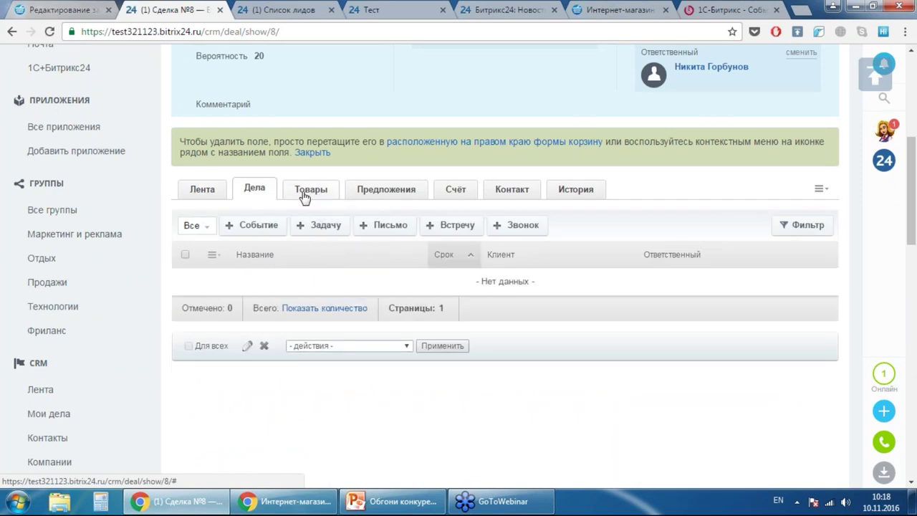
- Confirm the product Нижнее белье Морская Волна, 1 шт at 1169.10, and open the Заказ dialog
click(304, 192)
scroll(469, 243, down, 2)
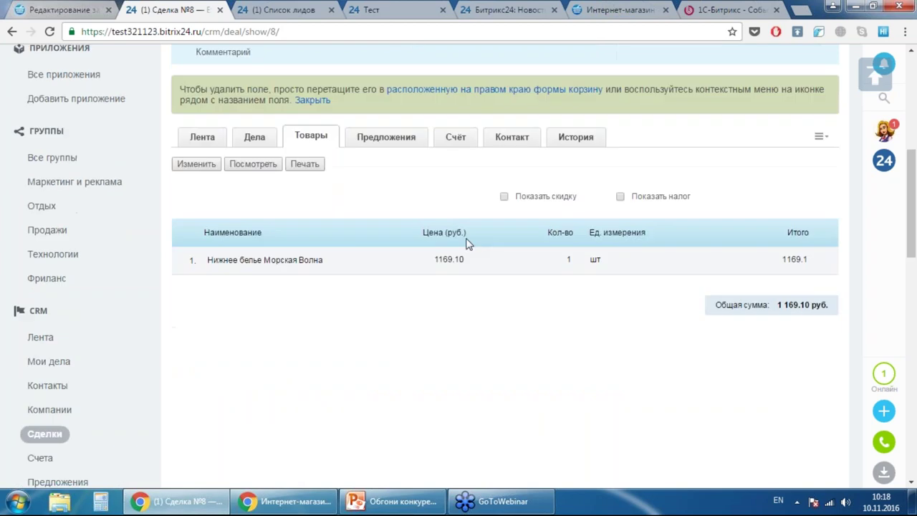
click(206, 84)
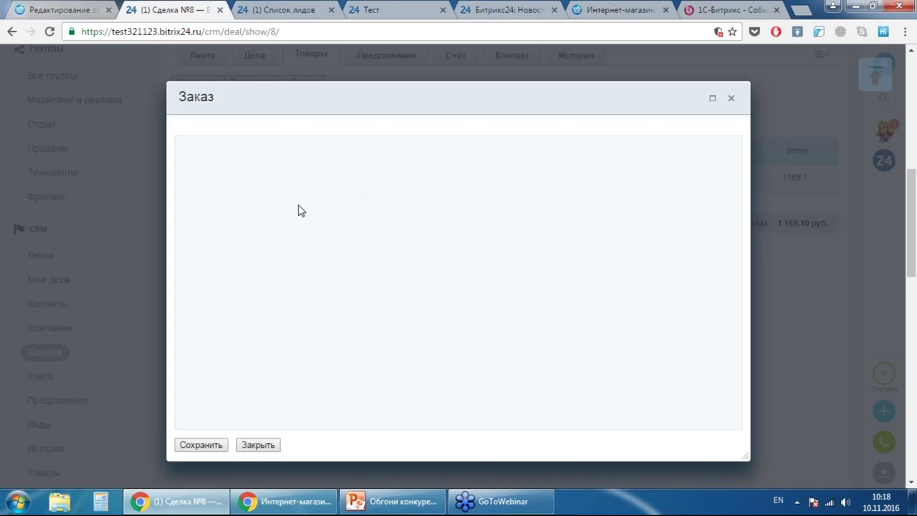
- Reload the deal page and reopen its order dialog from the Товары tab
scroll(385, 225, down, 2)
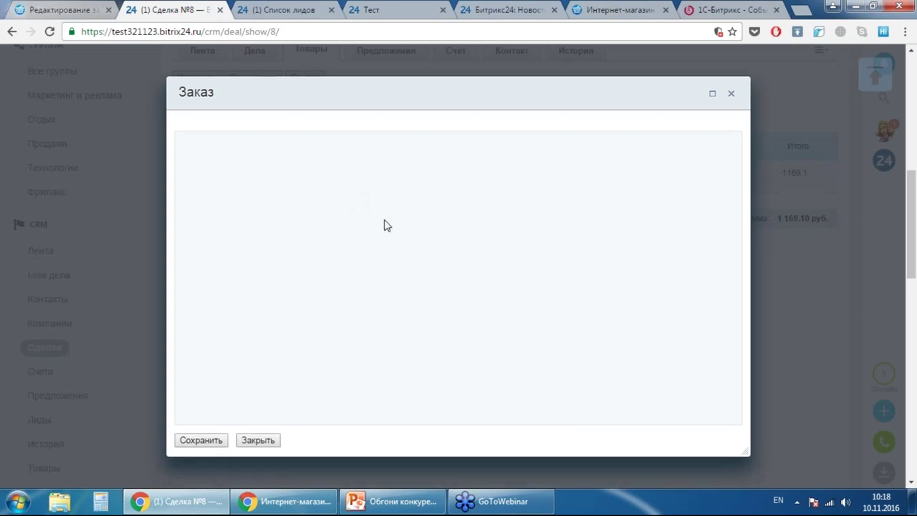
scroll(458, 233, up, 3)
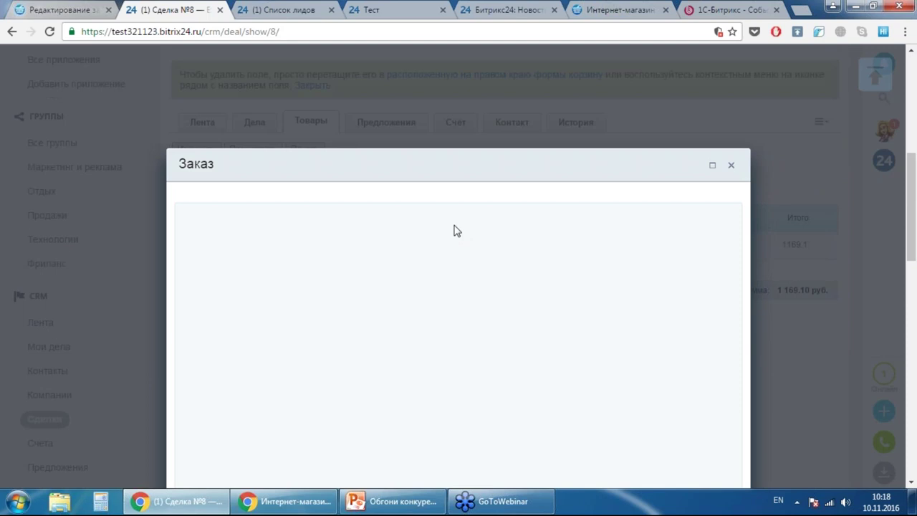
scroll(406, 225, down, 2)
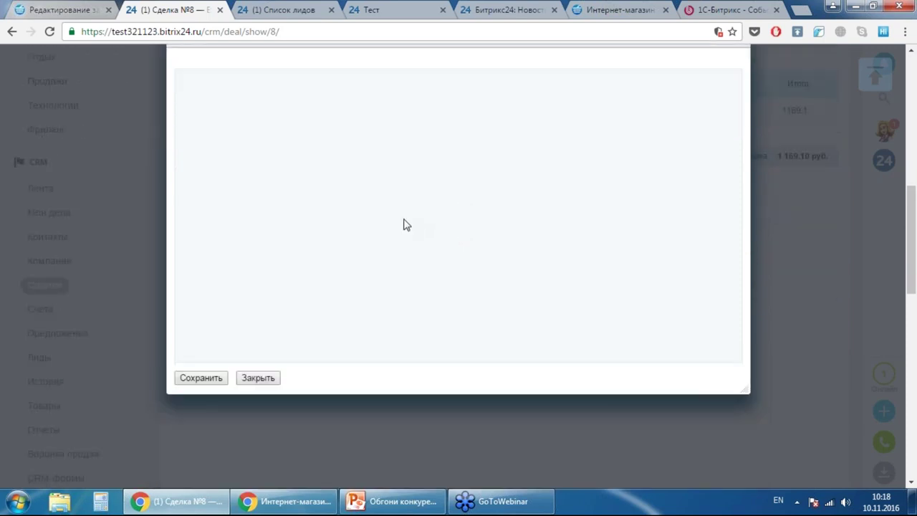
key(F5)
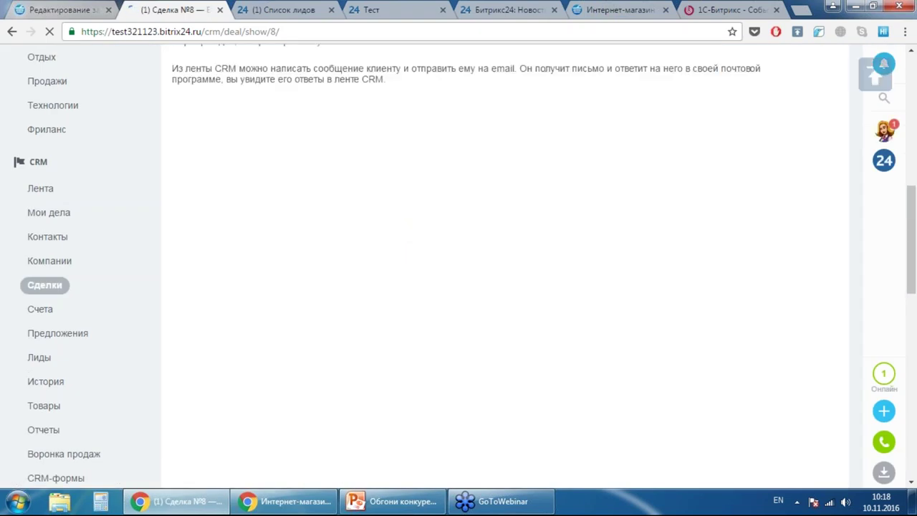
scroll(505, 190, up, 2)
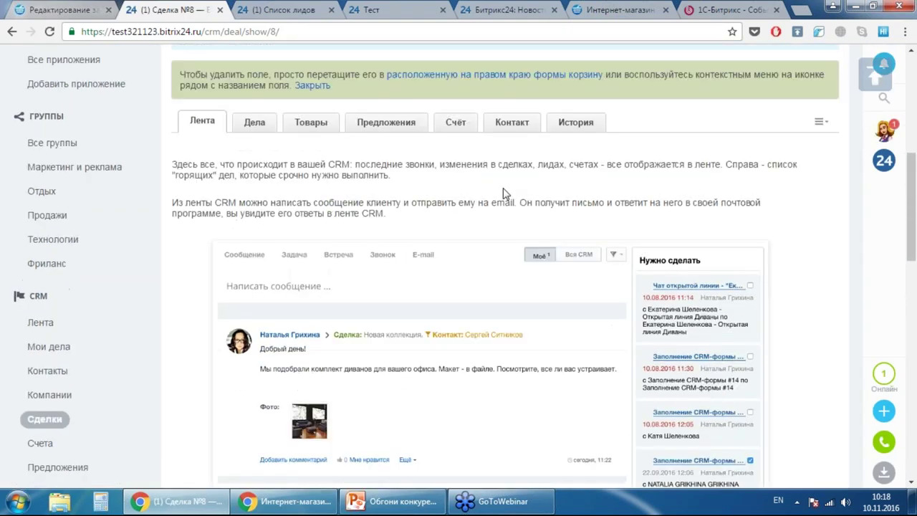
click(298, 127)
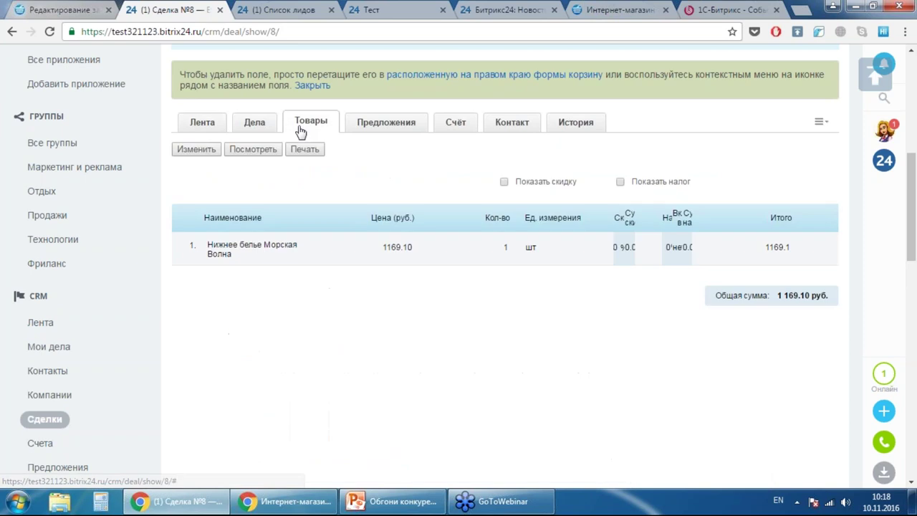
click(197, 151)
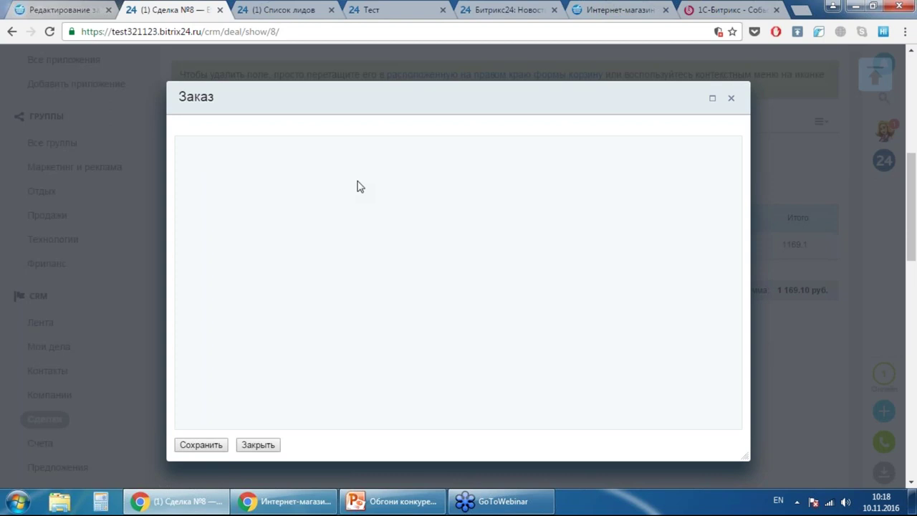
scroll(813, 250, down, 2)
scroll(784, 255, up, 3)
scroll(688, 239, down, 2)
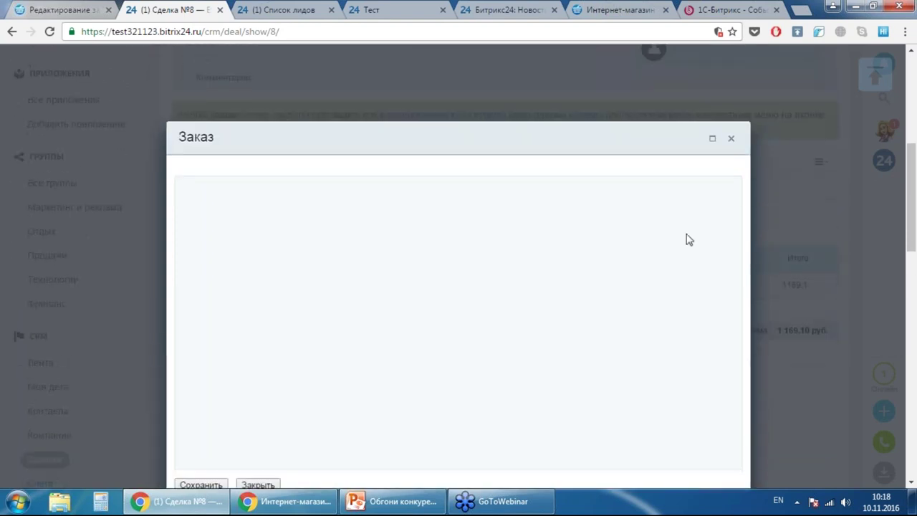
scroll(417, 234, up, 1)
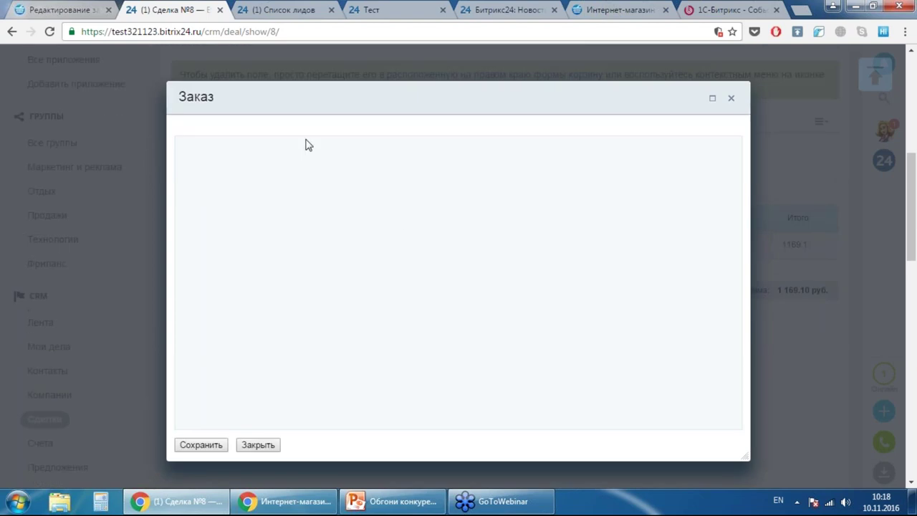
- Close the empty leads list and open the Лента CRM feed with the CRM-form #18 lead
click(285, 10)
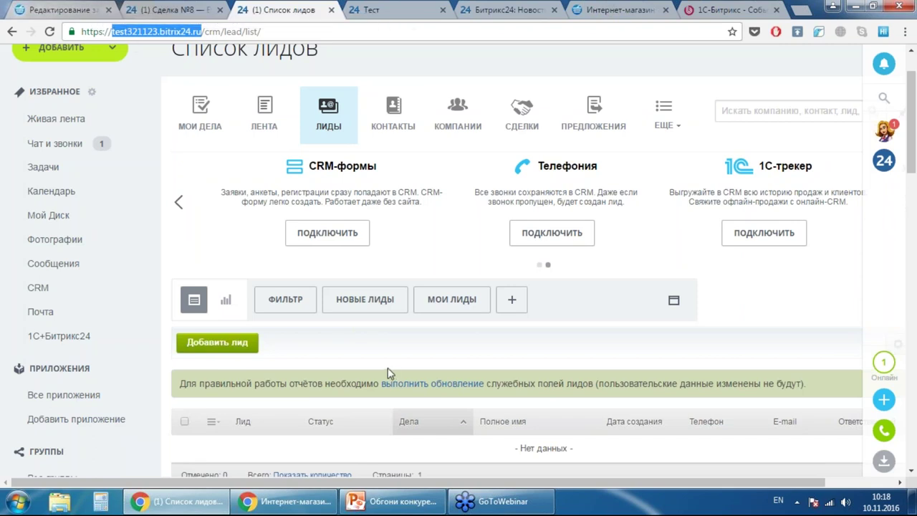
click(331, 10)
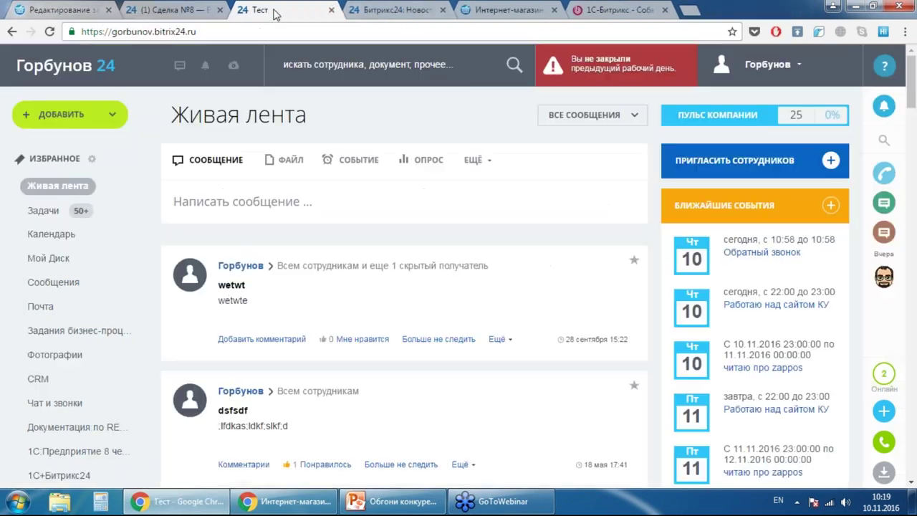
click(45, 376)
click(179, 7)
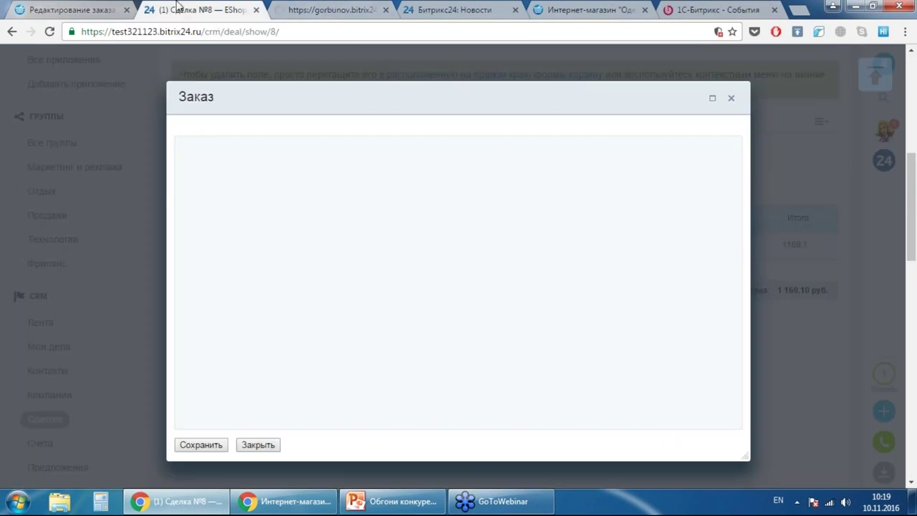
click(329, 10)
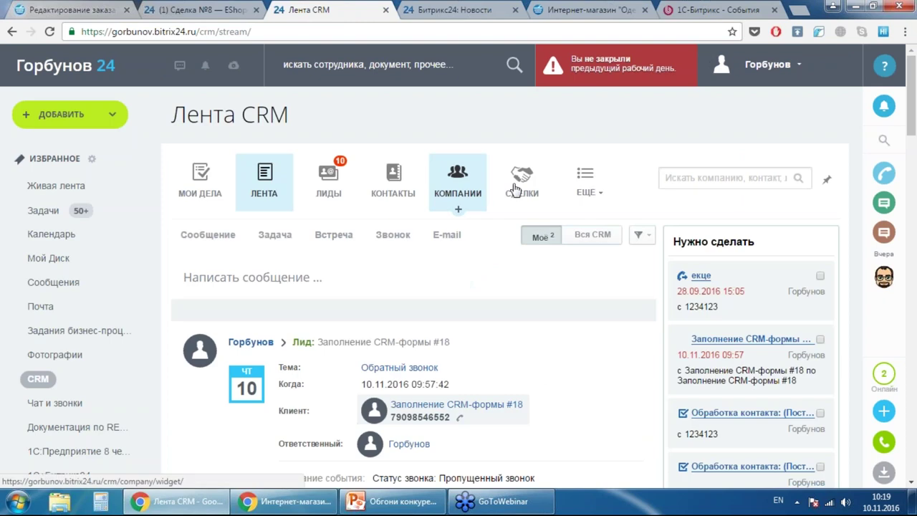
- Open deal EShop1 #6 and view its products
click(516, 188)
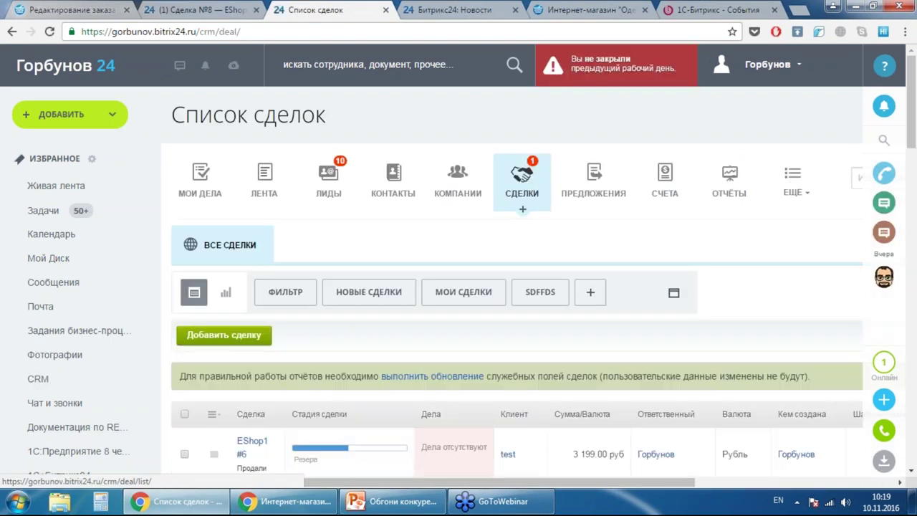
scroll(542, 215, down, 3)
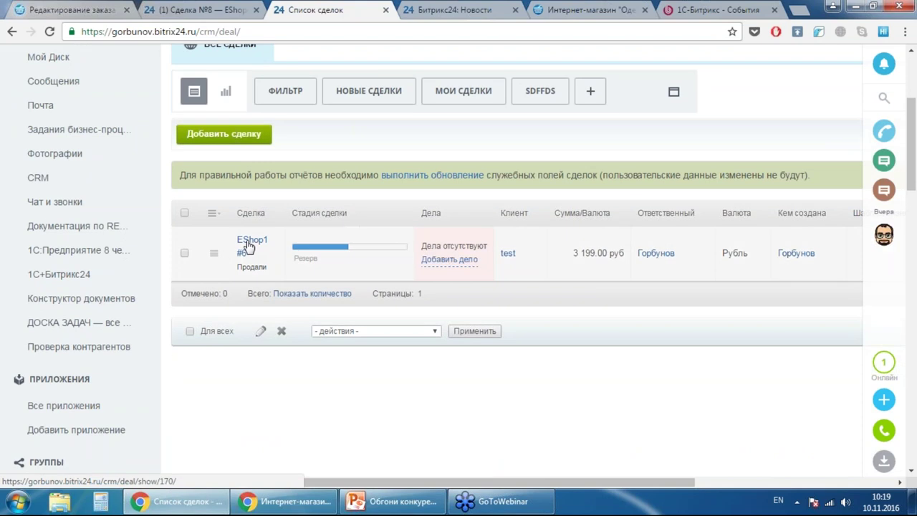
click(247, 246)
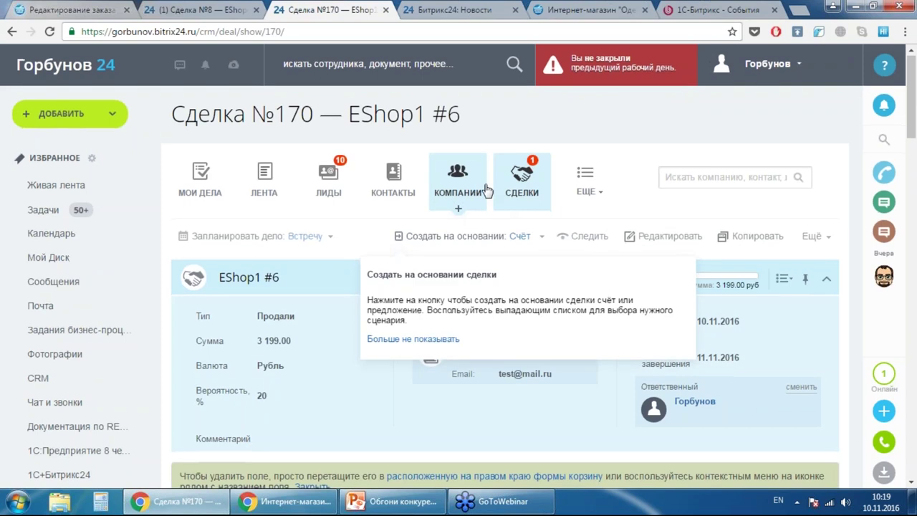
scroll(416, 237, down, 3)
scroll(405, 276, down, 5)
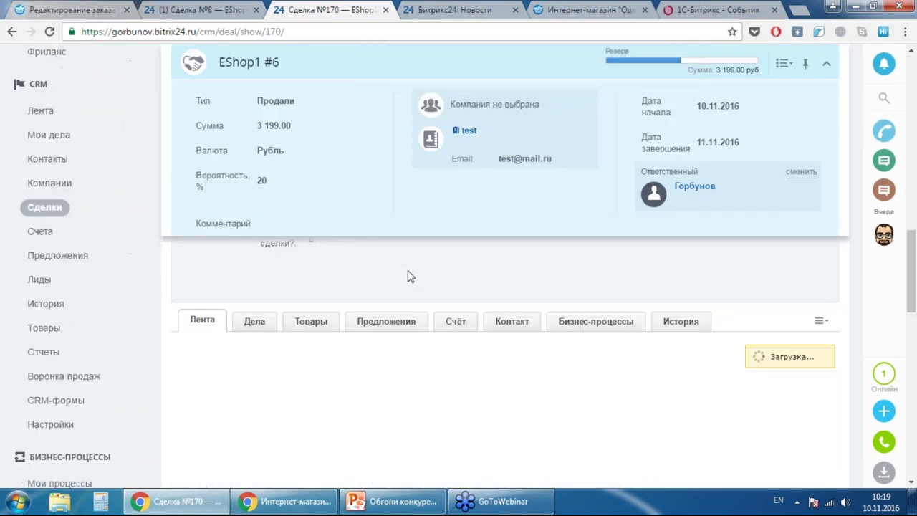
click(311, 320)
scroll(459, 297, down, 1)
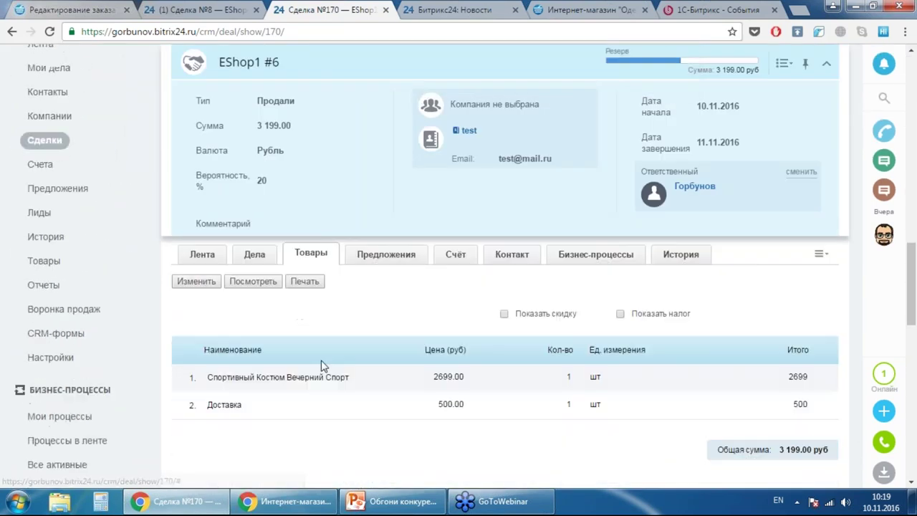
- Review linked order №6 totalling 3 199.00 руб., then return to the store's order №4 edit page
click(197, 283)
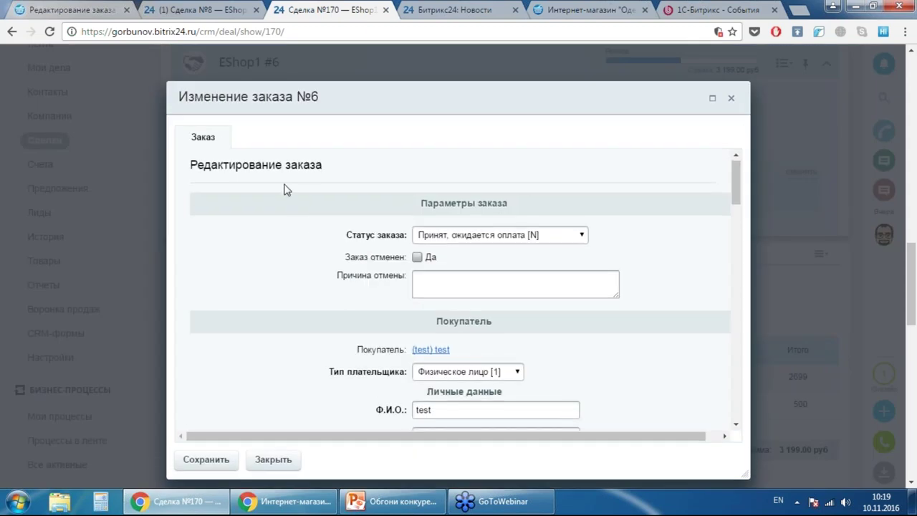
scroll(290, 191, down, 3)
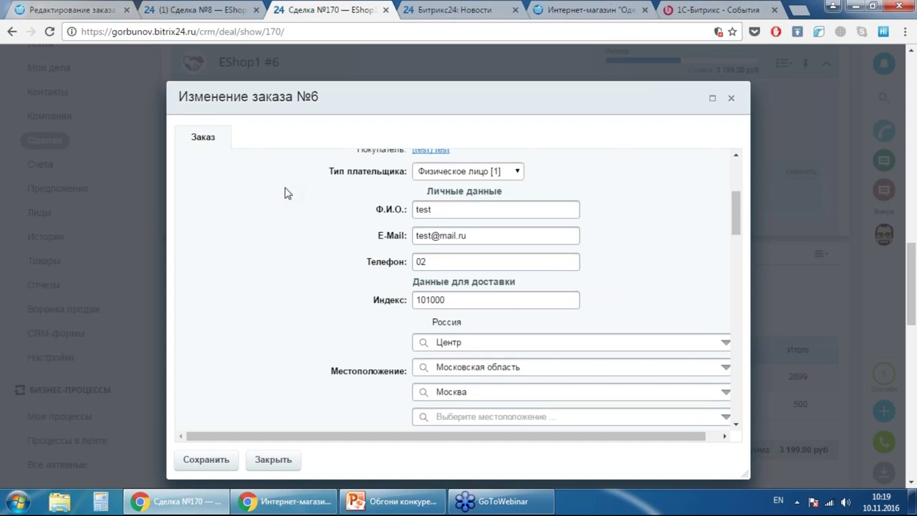
scroll(288, 192, down, 5)
scroll(537, 191, down, 3)
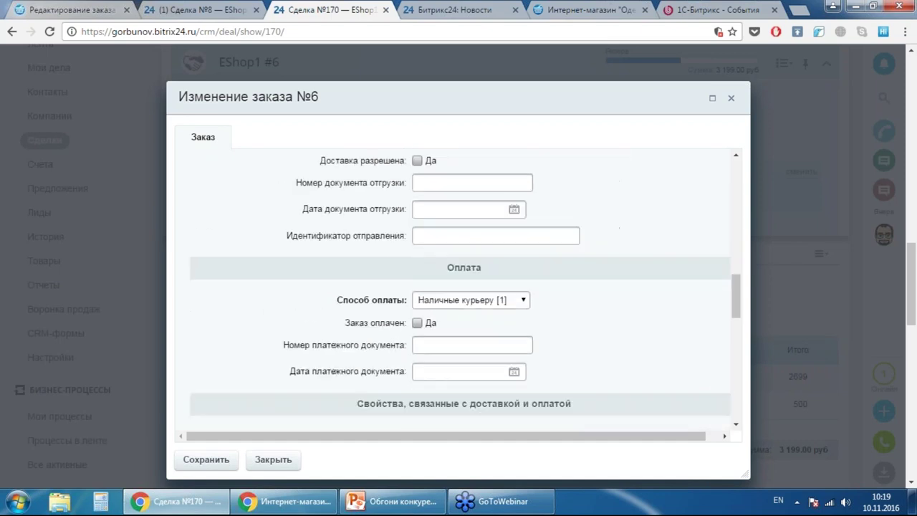
scroll(321, 209, down, 8)
scroll(321, 207, up, 2)
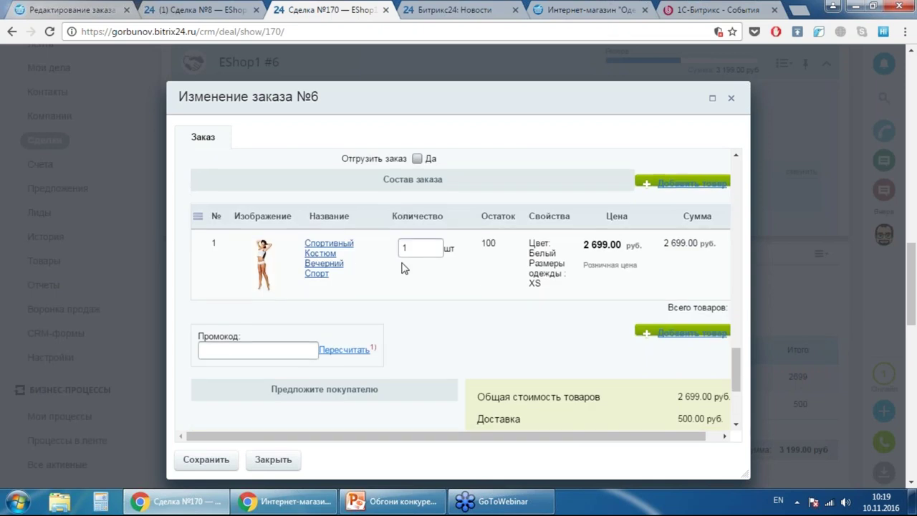
scroll(403, 266, down, 3)
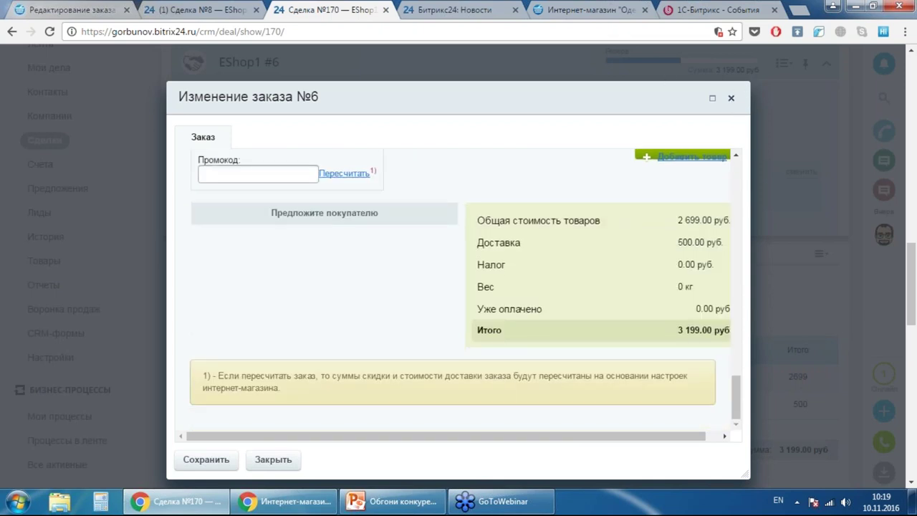
click(208, 9)
click(93, 7)
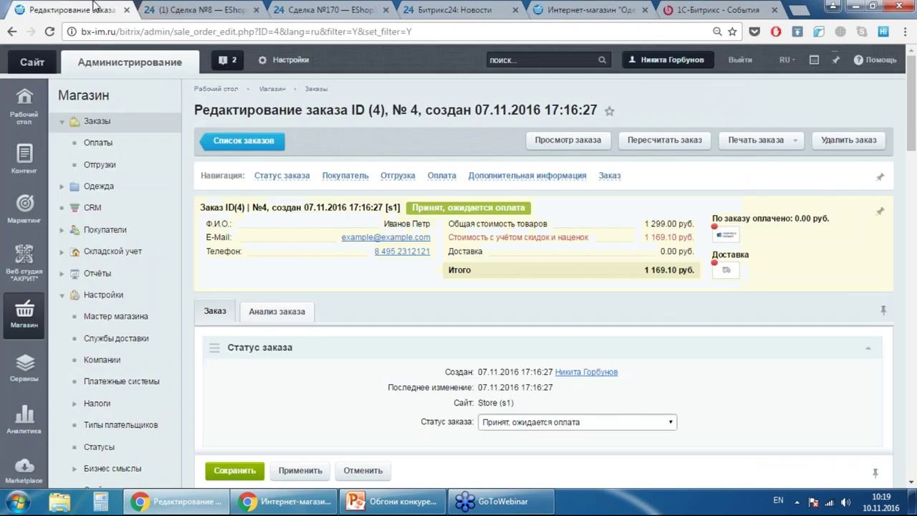
- Close the empty Заказ window on the Сделка №8 tab
click(201, 9)
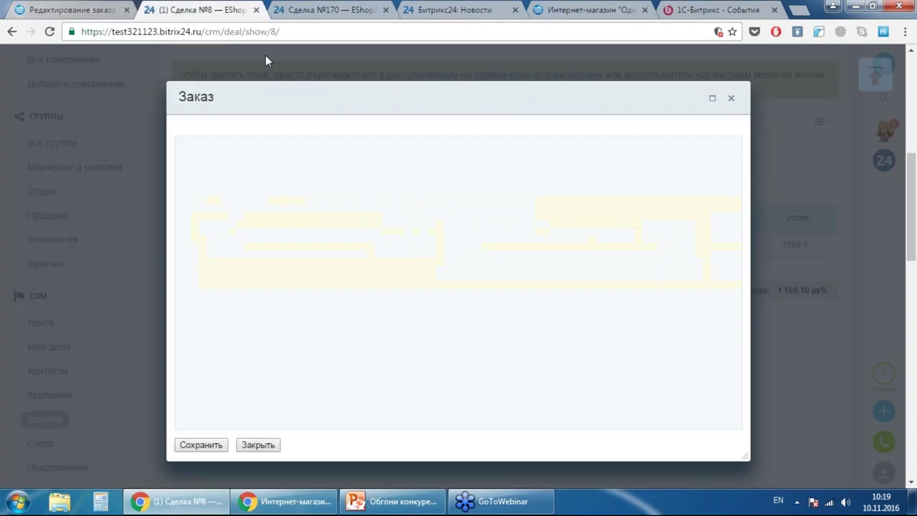
click(258, 445)
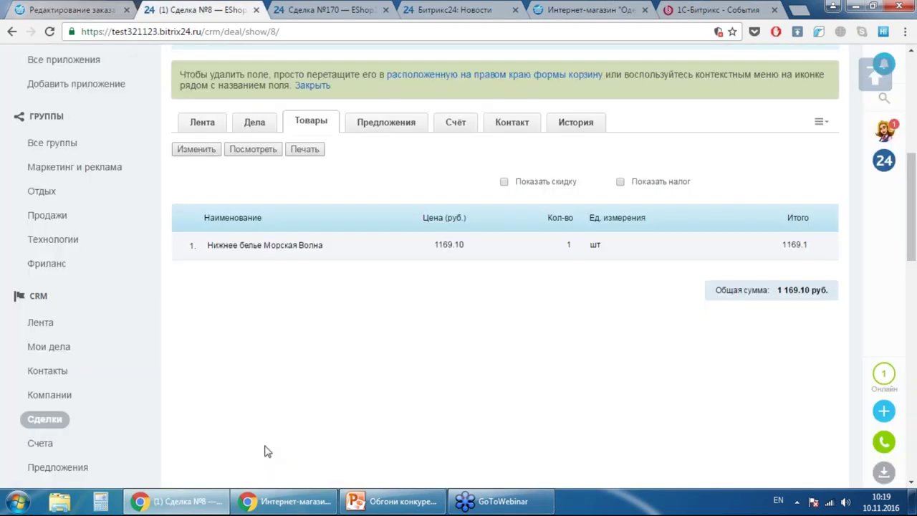
scroll(543, 442, up, 5)
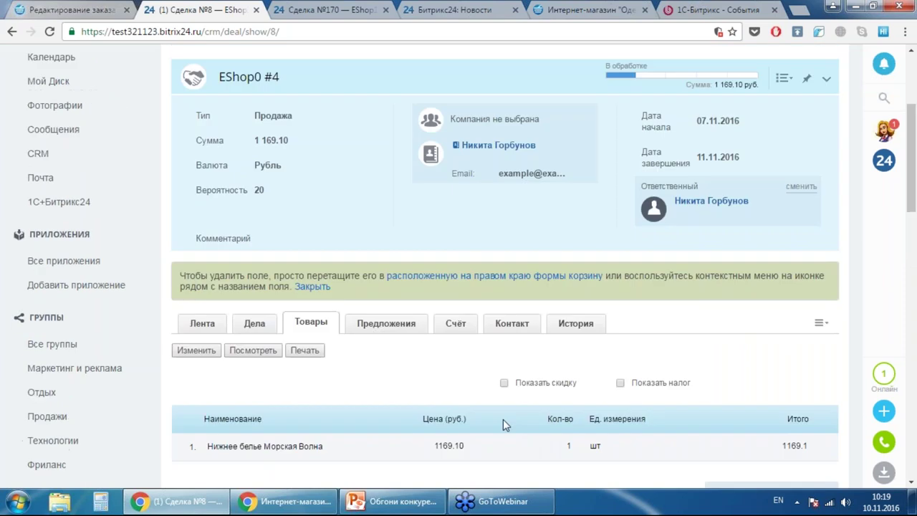
- Close the Сделка №170 and Битрикс24: Новости tabs, returning to deal EShop0 #4
click(333, 9)
click(385, 10)
click(386, 9)
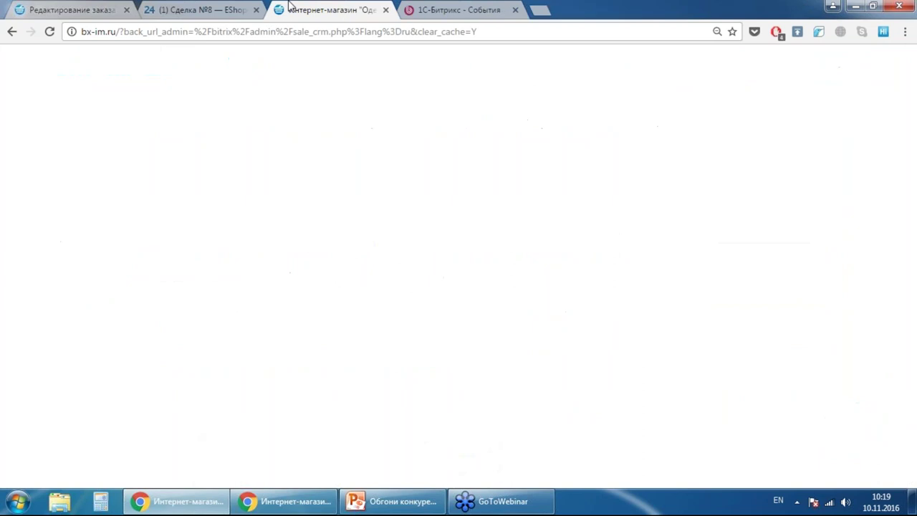
click(73, 9)
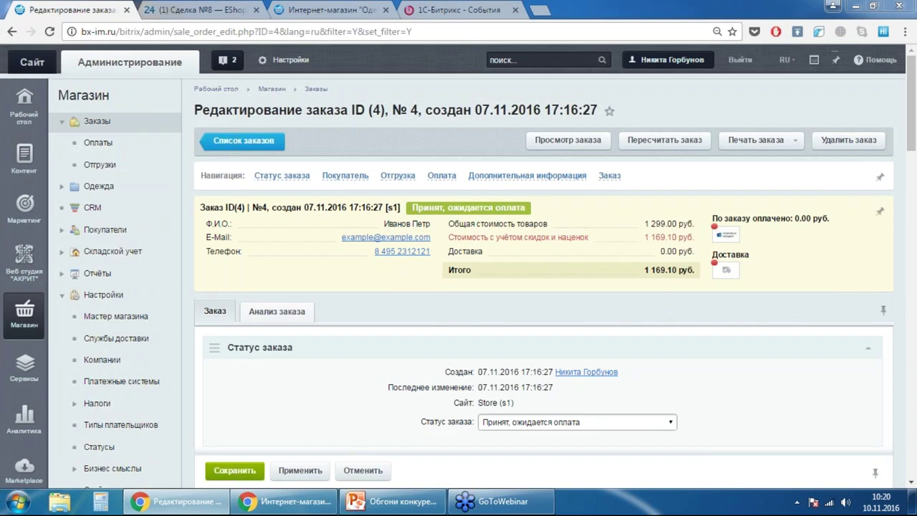
click(207, 10)
scroll(381, 148, up, 3)
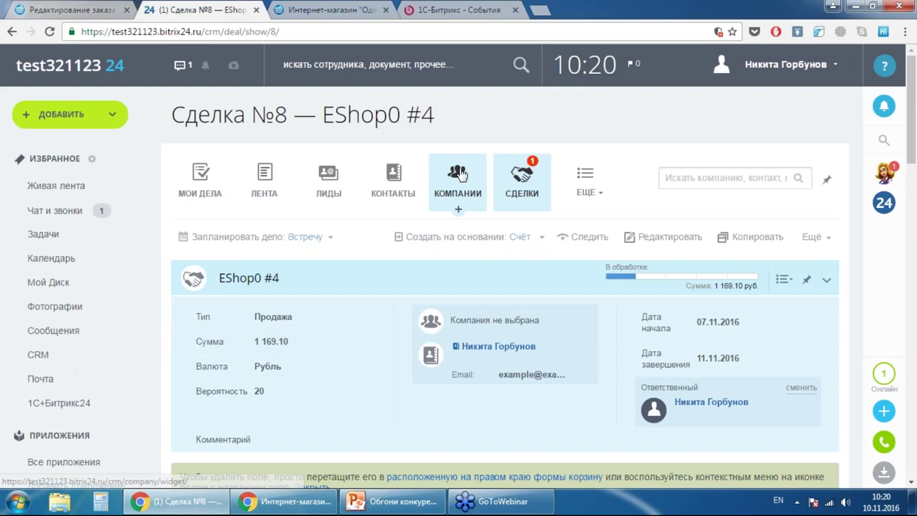
- Look over the CRM contacts list, which holds one imported contact
click(393, 183)
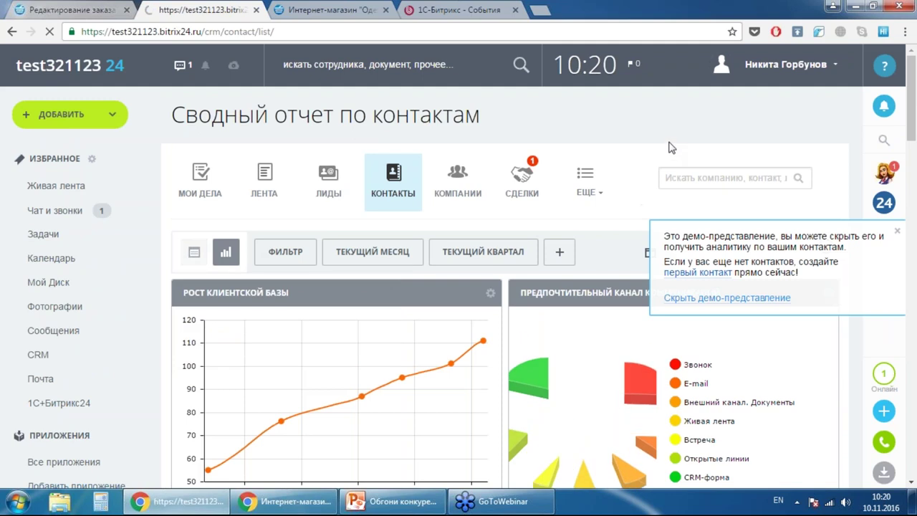
scroll(671, 149, down, 5)
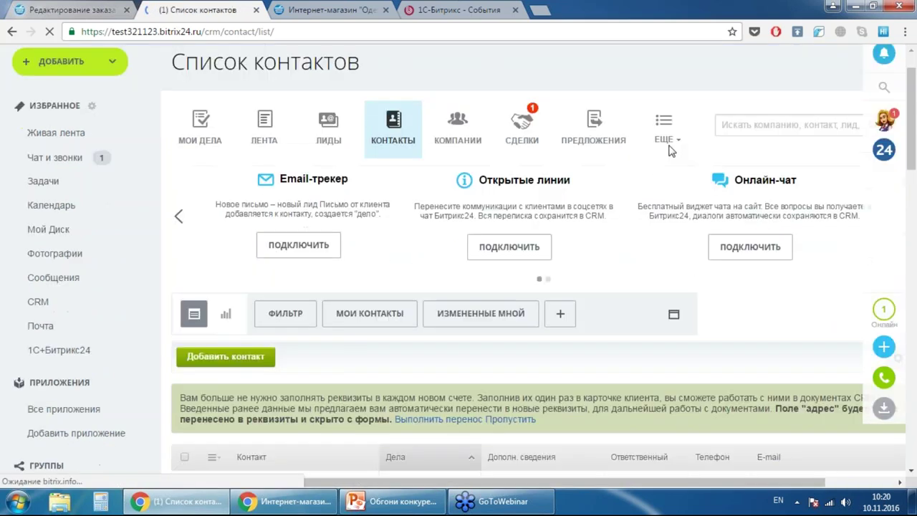
scroll(608, 225, up, 2)
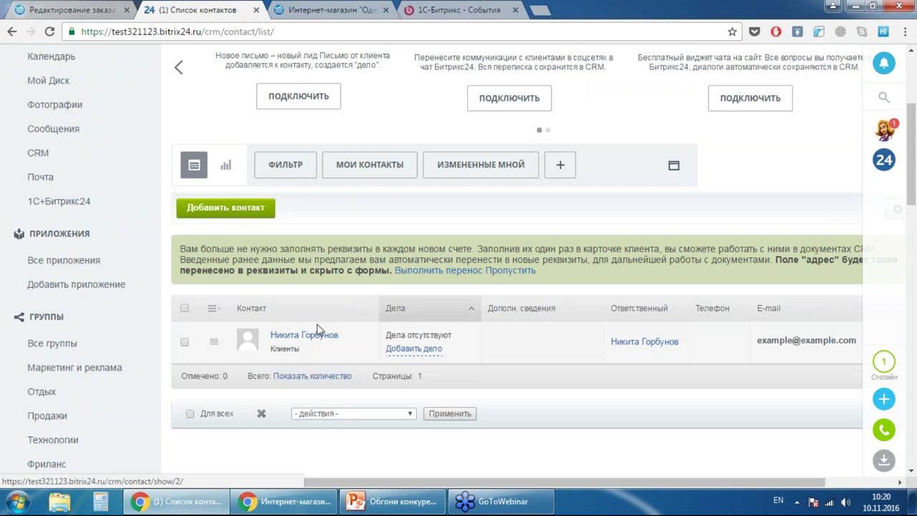
scroll(321, 329, up, 3)
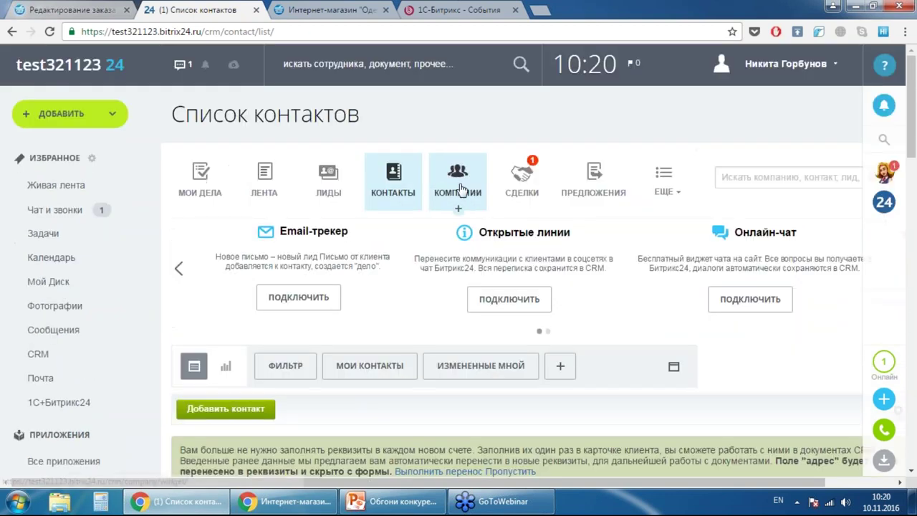
- Check the companies list in list view, finding it empty, then go to leads
click(460, 191)
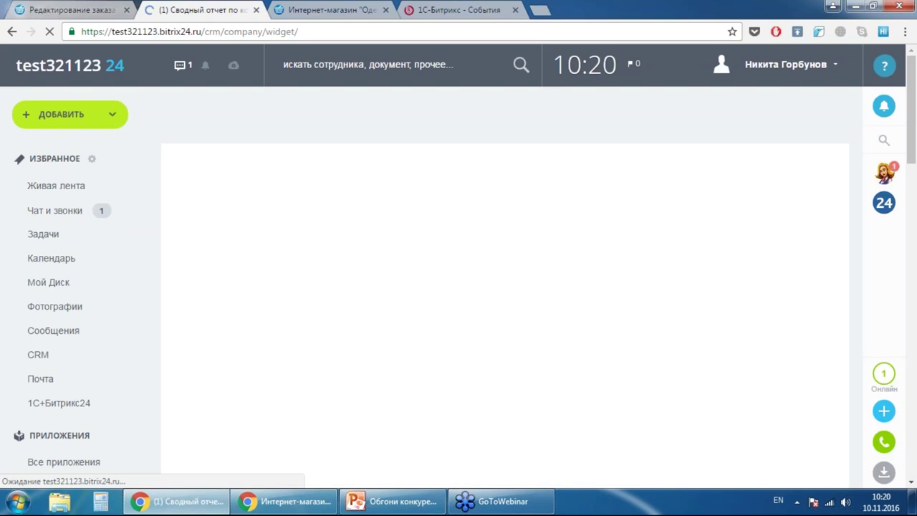
scroll(481, 228, down, 2)
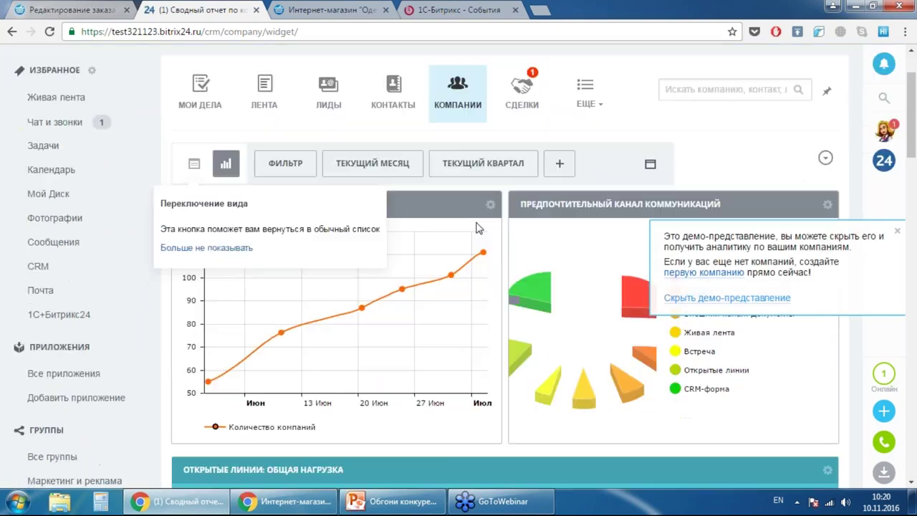
click(193, 121)
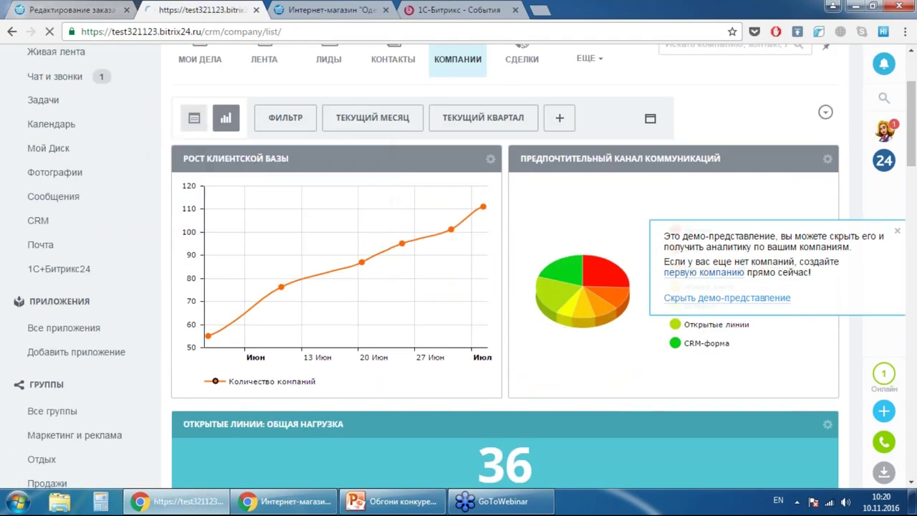
scroll(352, 220, down, 4)
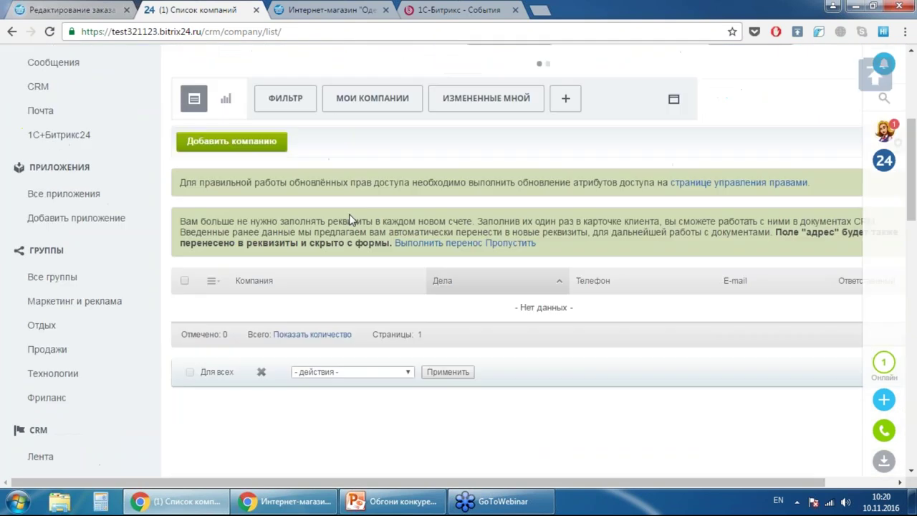
scroll(352, 220, up, 4)
click(318, 192)
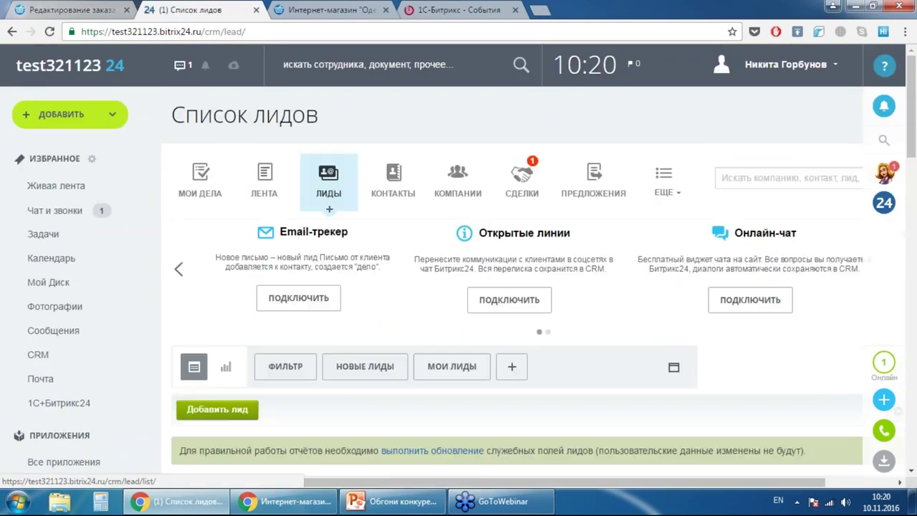
- Show leads as a list and confirm there are still none
scroll(458, 312, down, 2)
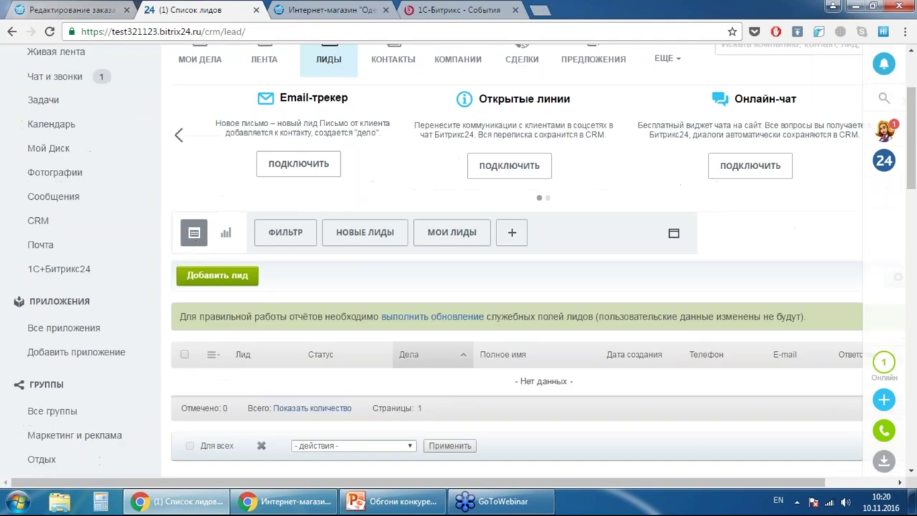
click(193, 232)
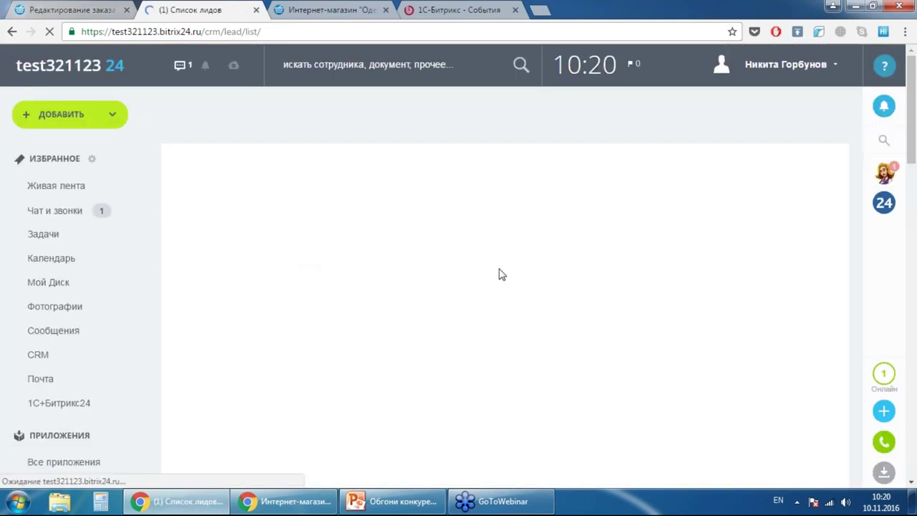
scroll(523, 226, down, 4)
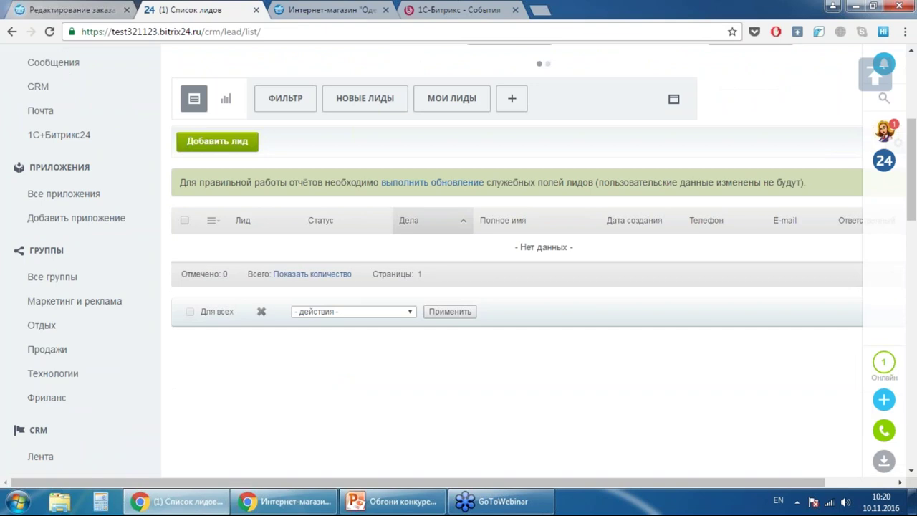
scroll(393, 121, up, 3)
- Open the only contact's card from the КОНТАКТЫ list and scroll through its details
click(393, 114)
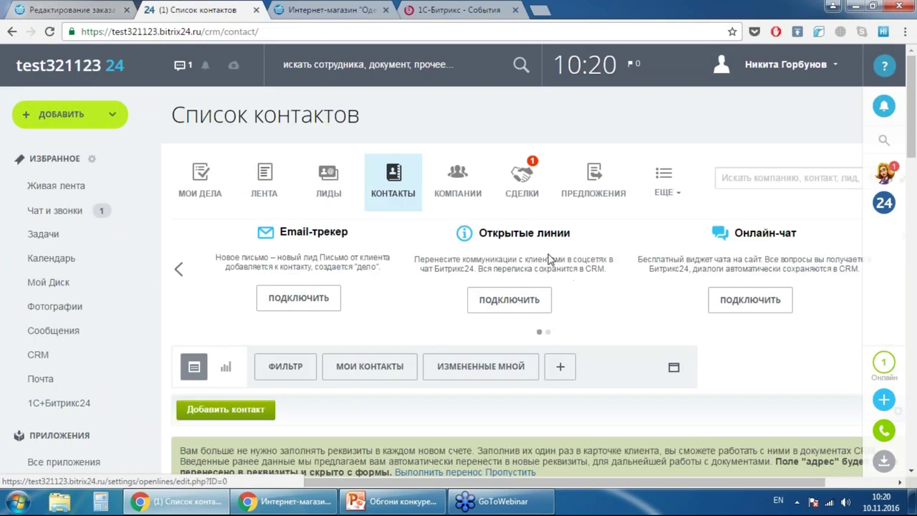
scroll(547, 257, down, 3)
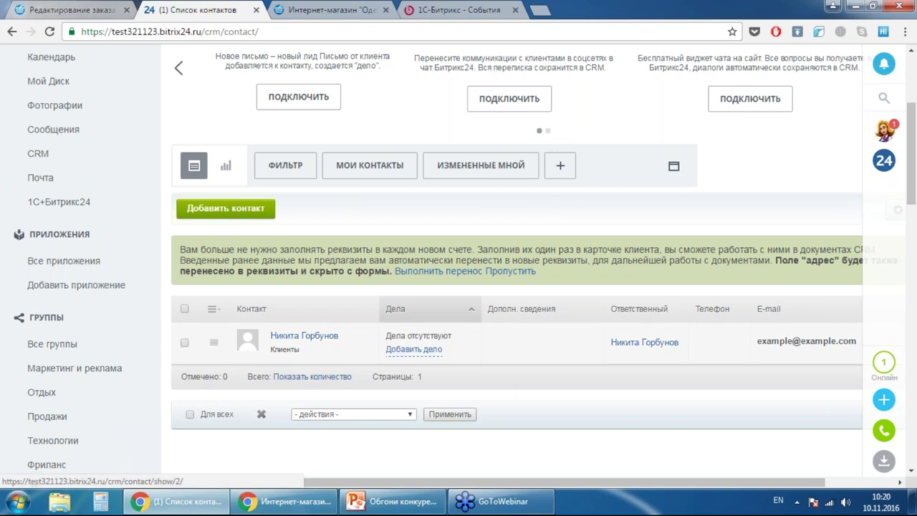
click(303, 335)
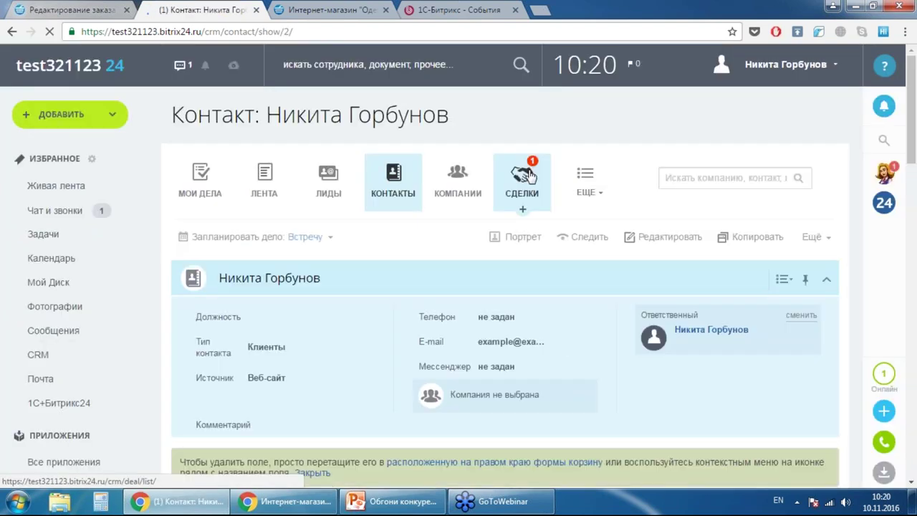
scroll(591, 146, down, 4)
scroll(592, 146, down, 7)
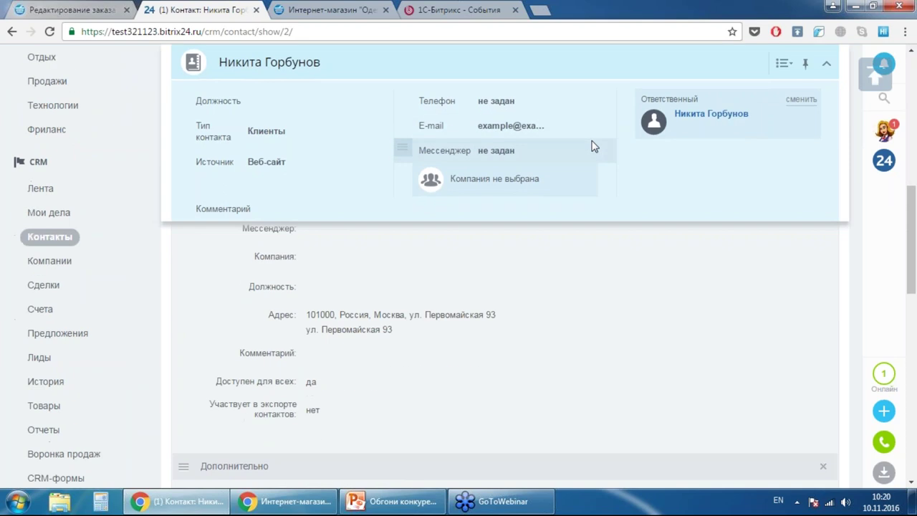
scroll(604, 159, down, 4)
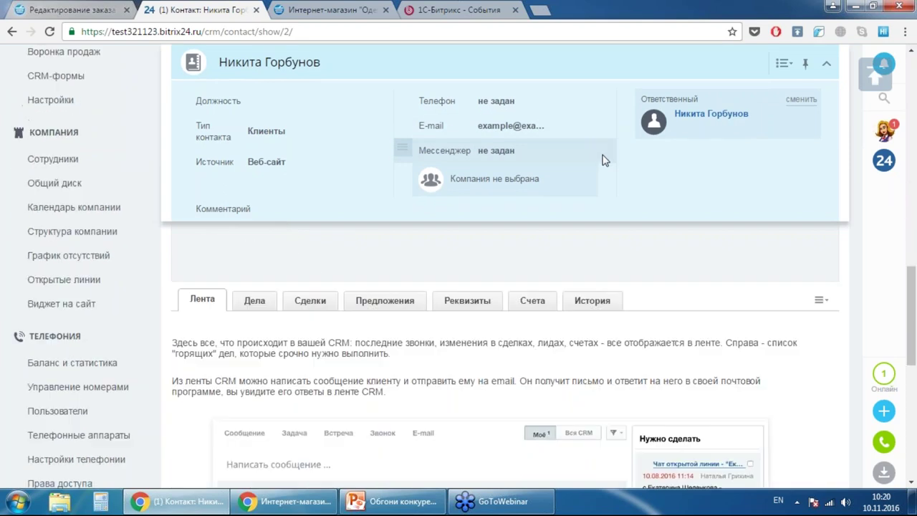
- Review the contact's Дела tab and its five EShop0 deals on the Сделки tab
click(254, 300)
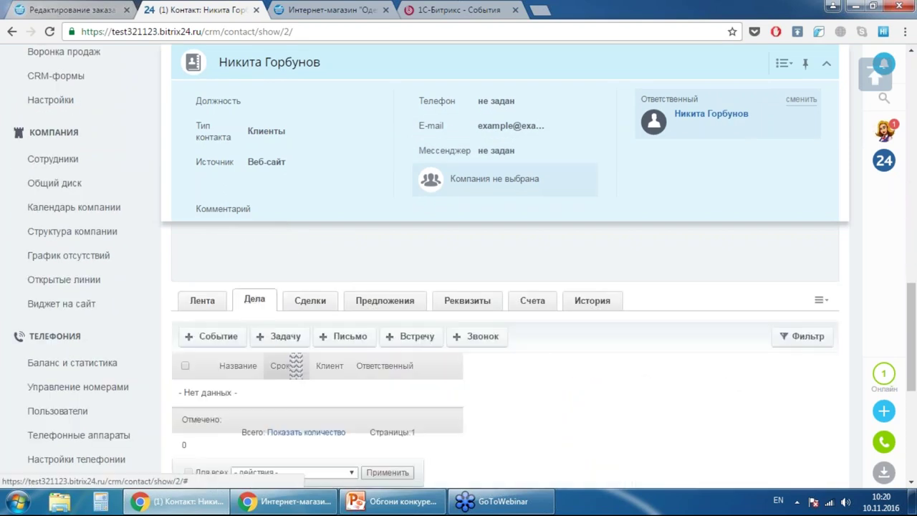
scroll(331, 299, down, 3)
scroll(331, 299, up, 3)
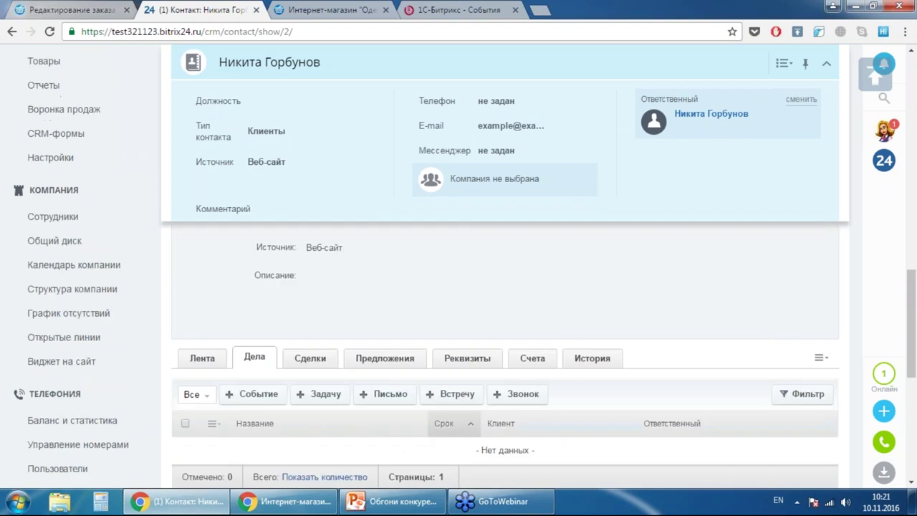
click(334, 376)
scroll(567, 266, down, 2)
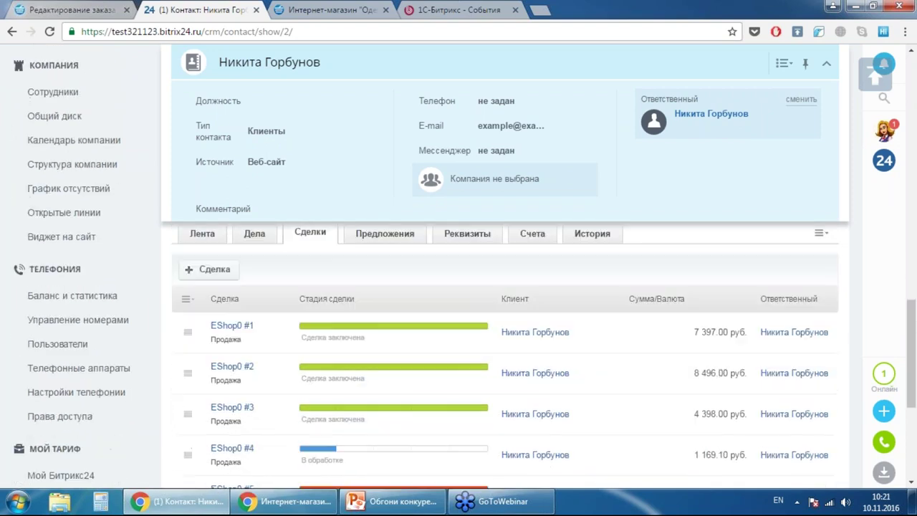
scroll(570, 263, down, 2)
scroll(399, 303, up, 1)
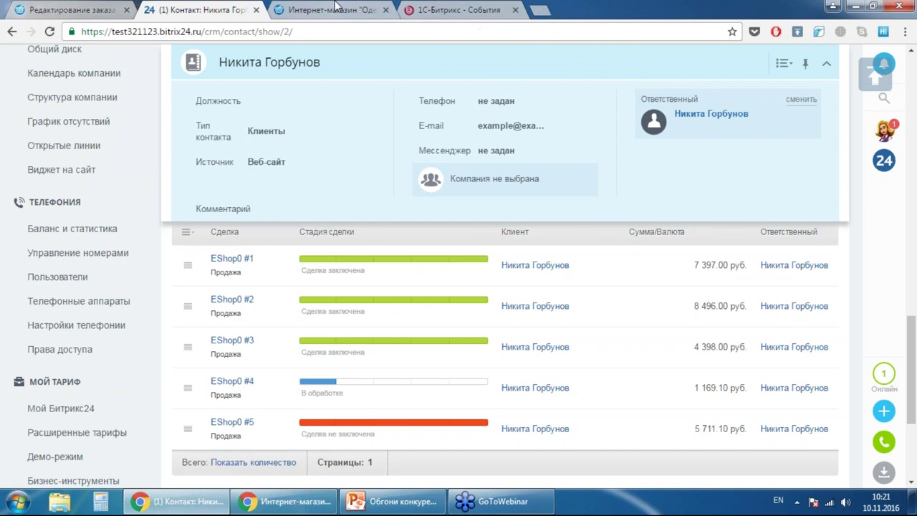
scroll(528, 198, up, 10)
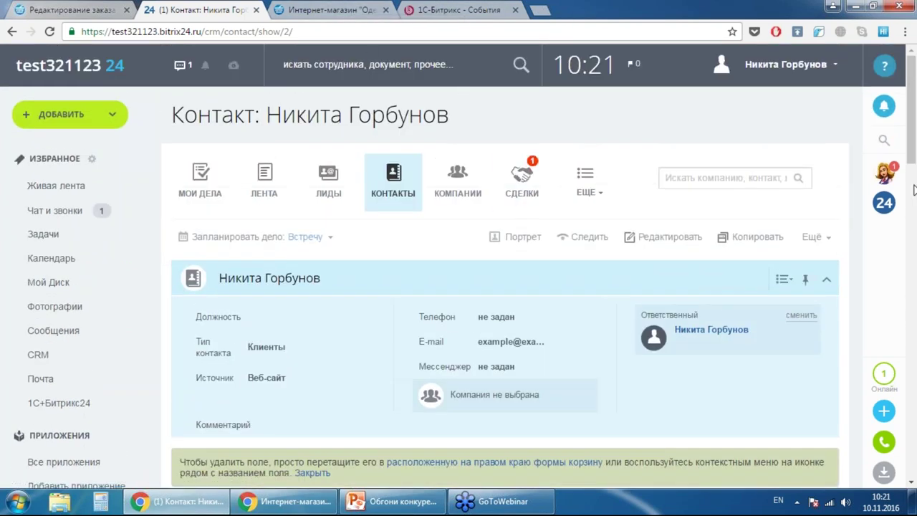
click(904, 76)
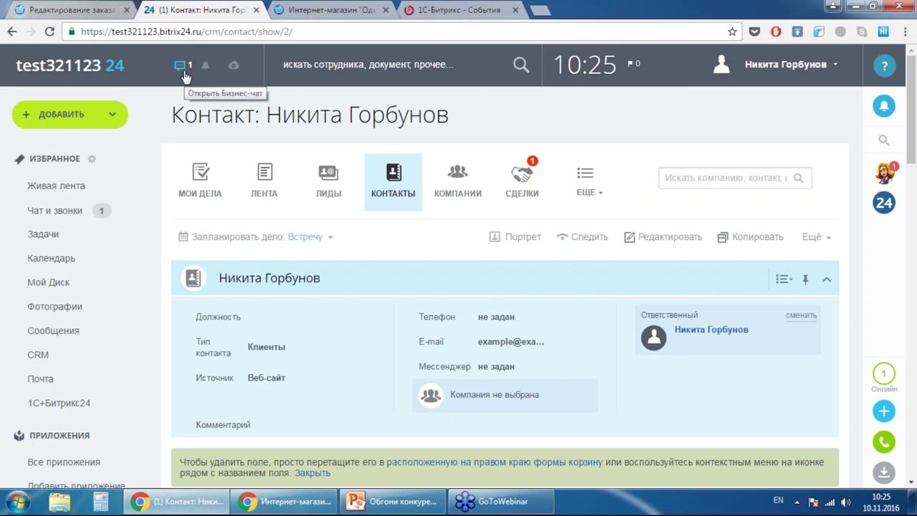
- Go to CRM > ЕЩЕ > CRM-формы and open the Контактные данные form with Просмотреть
click(38, 354)
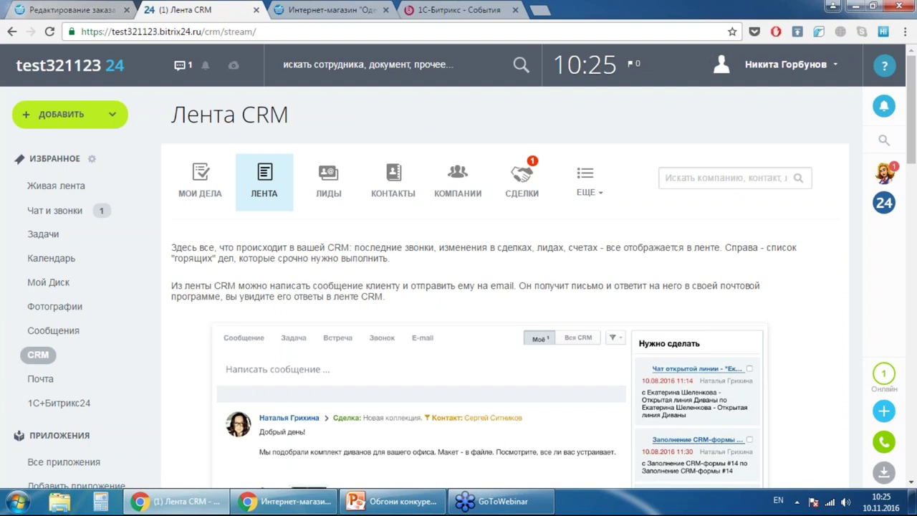
click(585, 193)
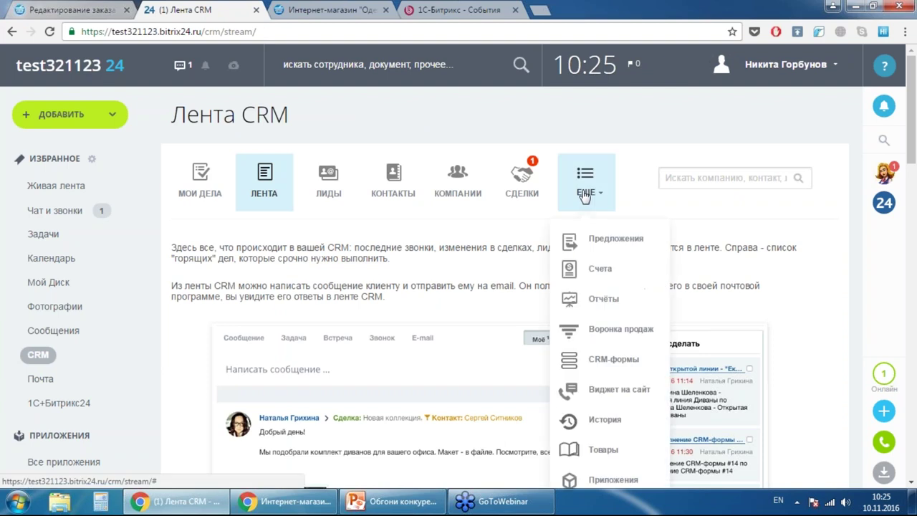
click(610, 371)
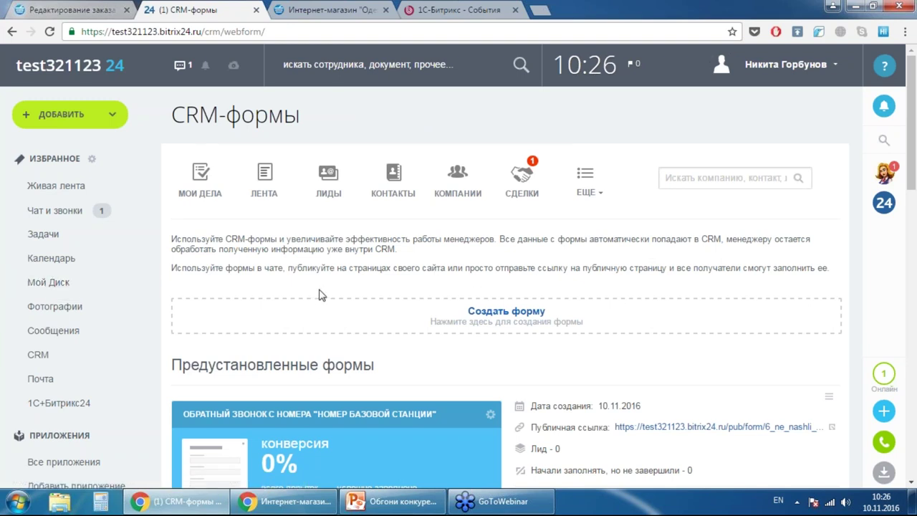
scroll(720, 265, down, 2)
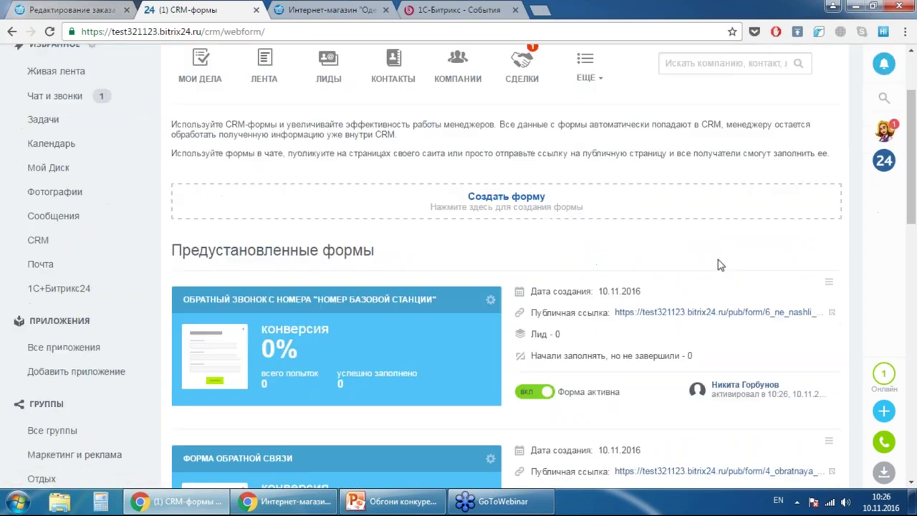
scroll(720, 265, down, 3)
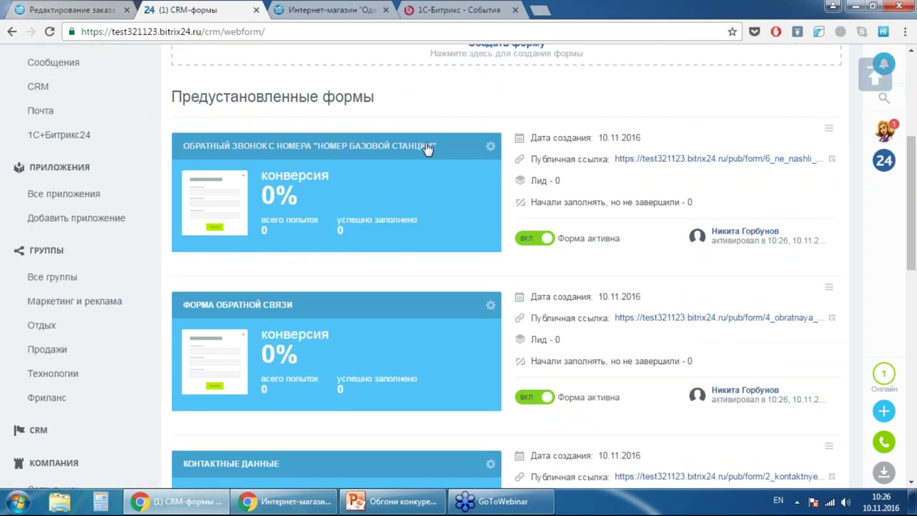
scroll(200, 132, down, 3)
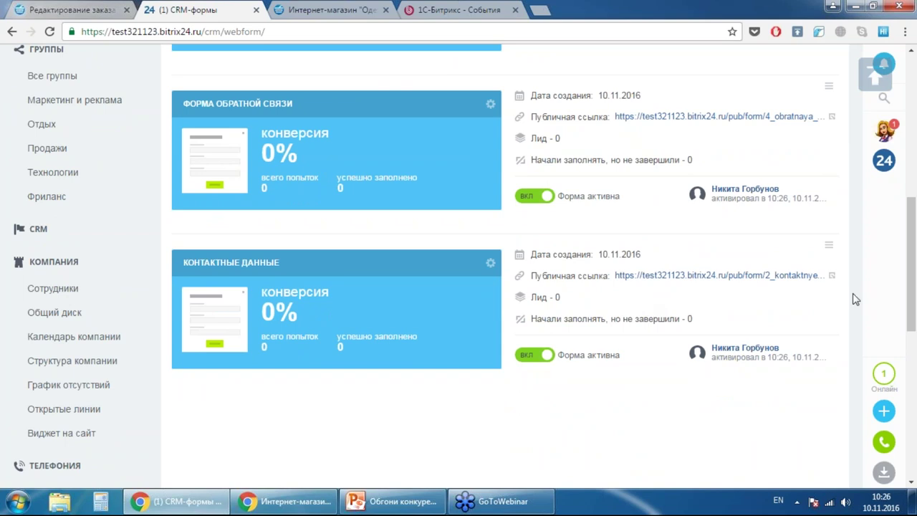
click(829, 245)
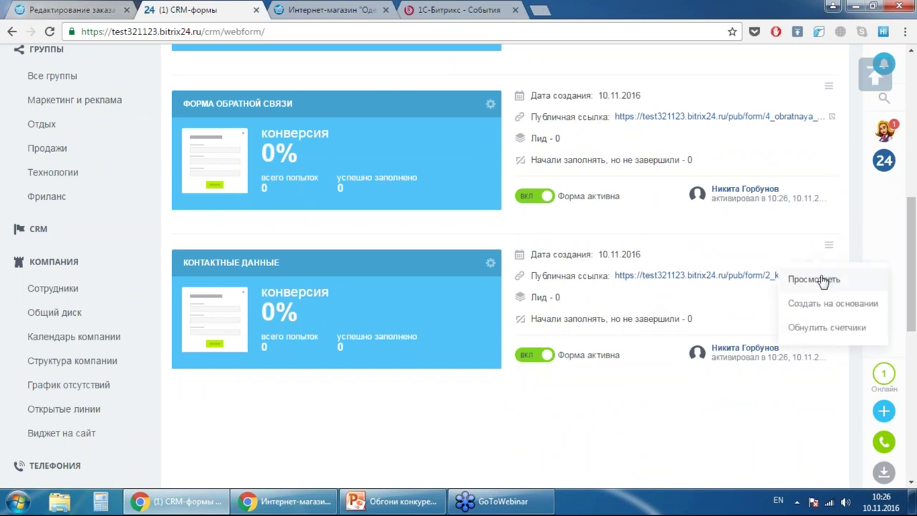
click(816, 279)
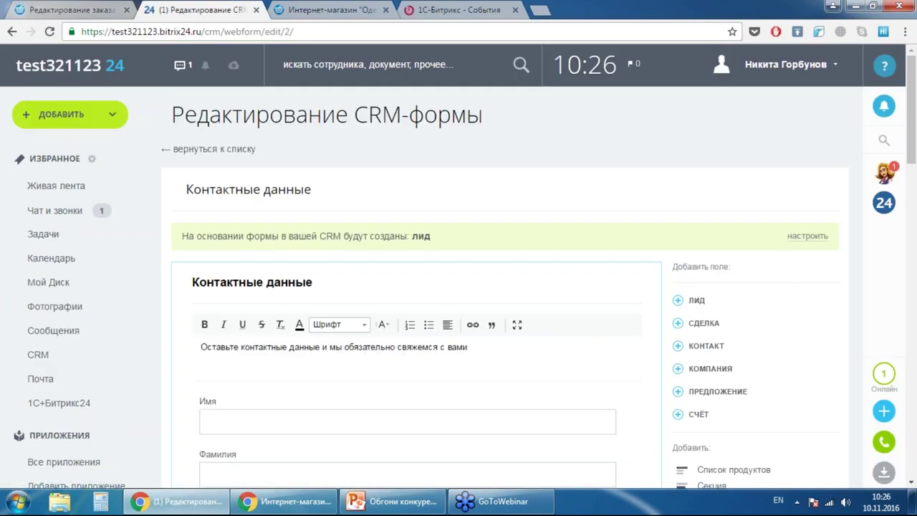
scroll(526, 210, down, 3)
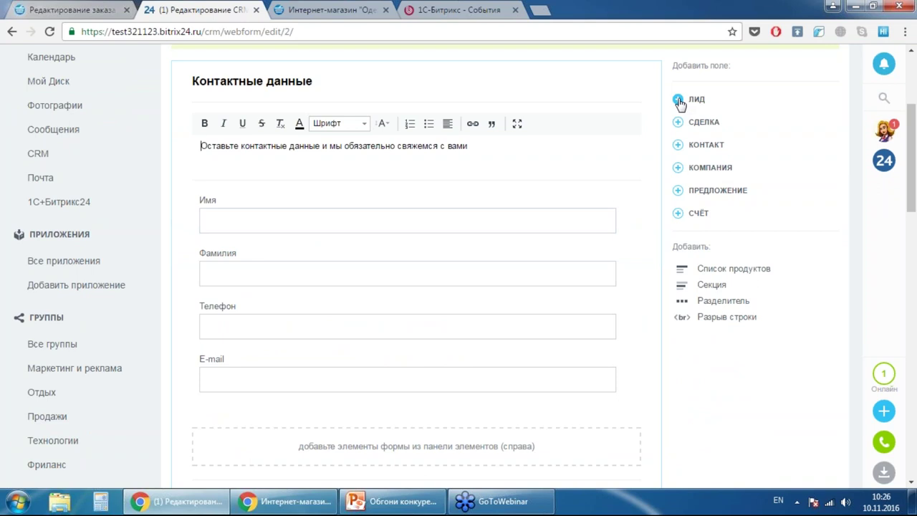
click(678, 101)
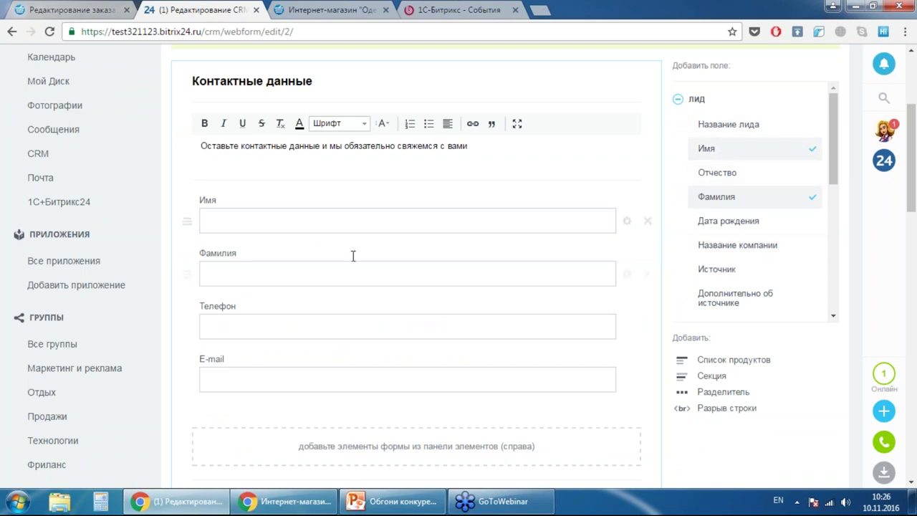
click(440, 224)
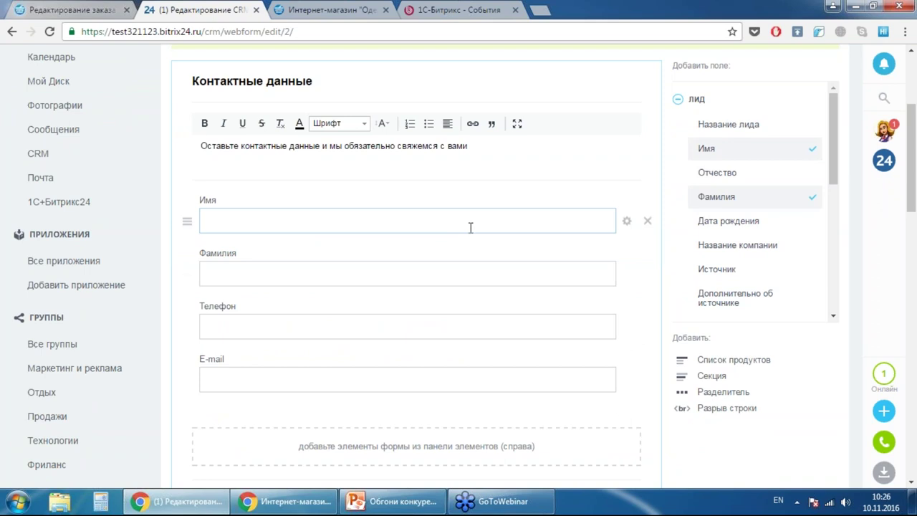
click(626, 221)
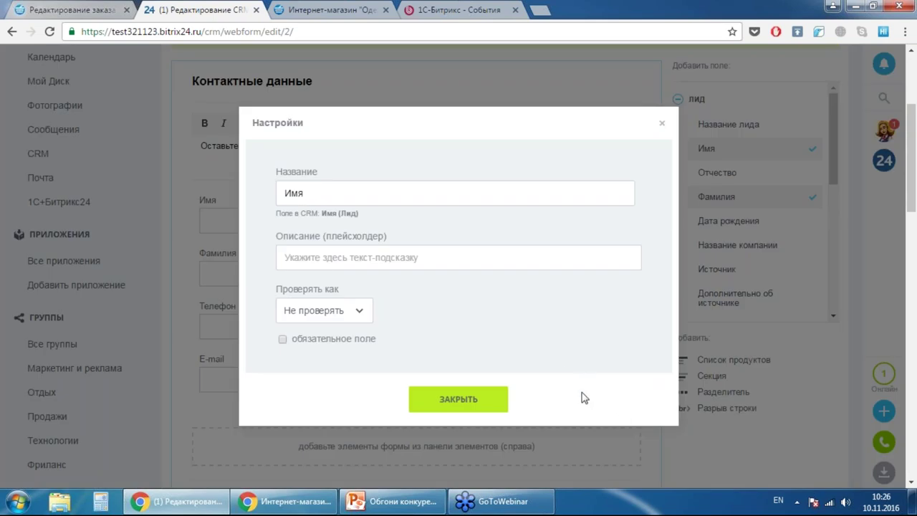
click(465, 400)
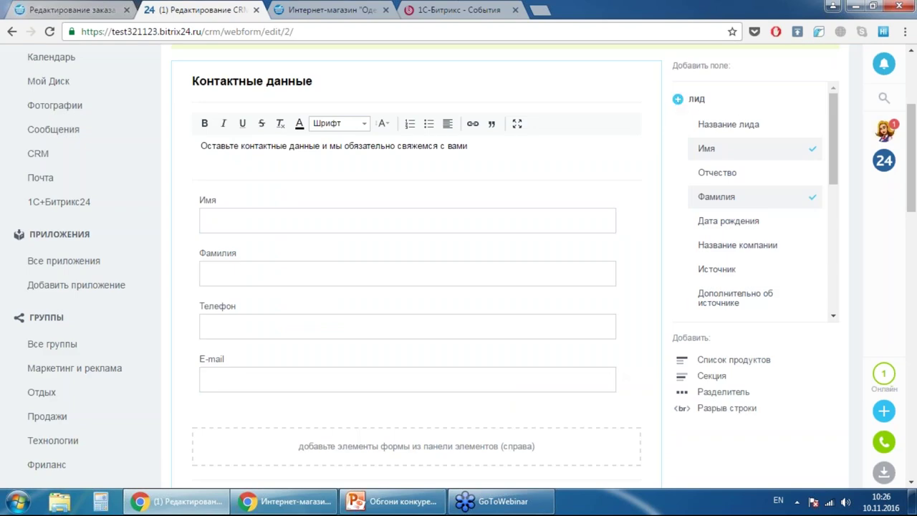
click(678, 101)
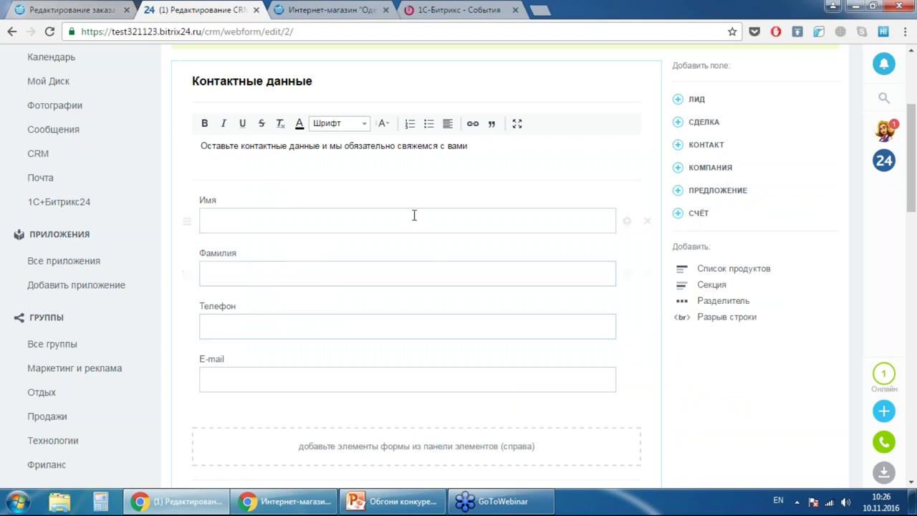
scroll(414, 213, down, 3)
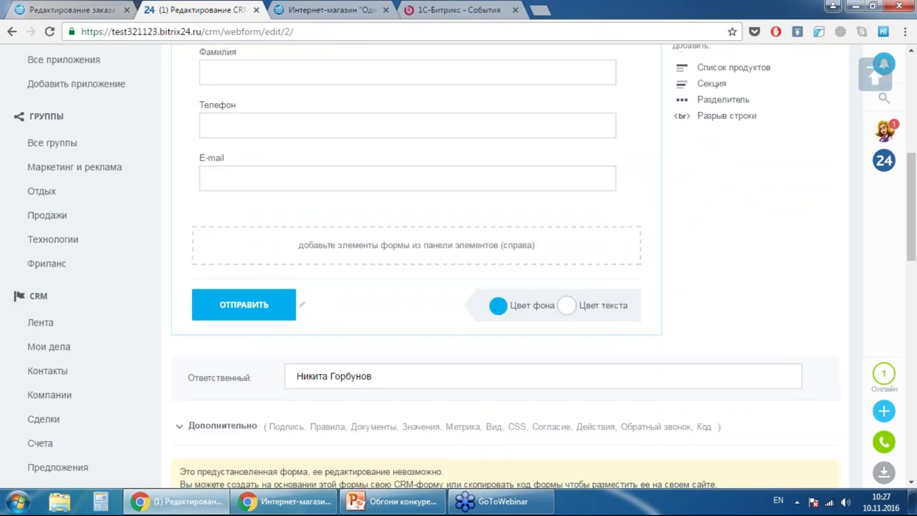
scroll(387, 274, up, 5)
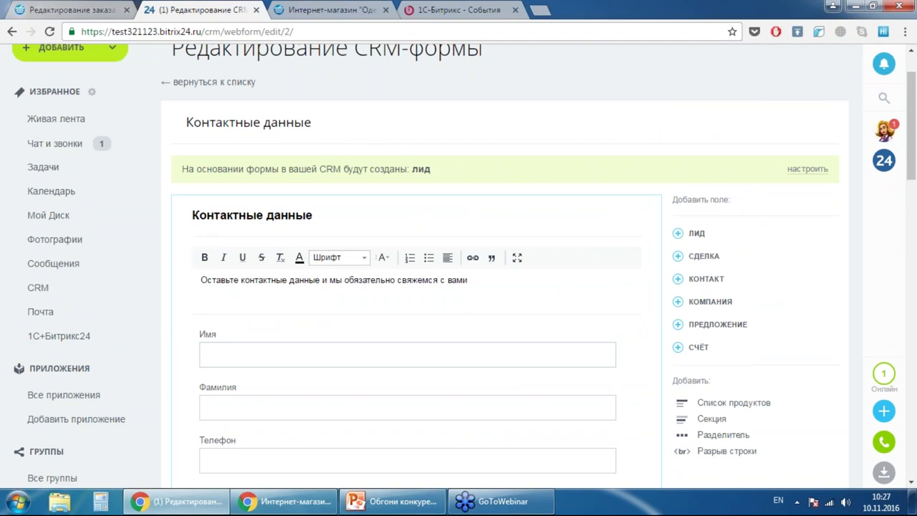
scroll(408, 272, down, 4)
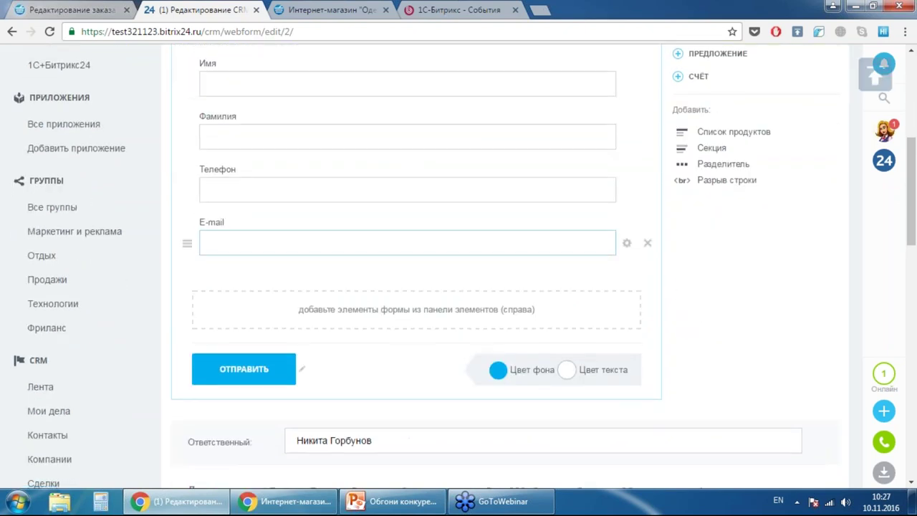
scroll(408, 272, down, 1)
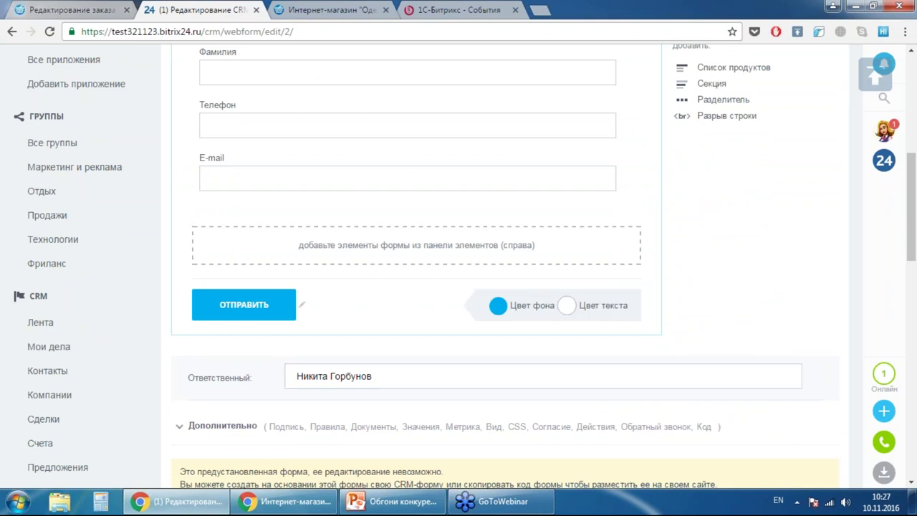
click(499, 305)
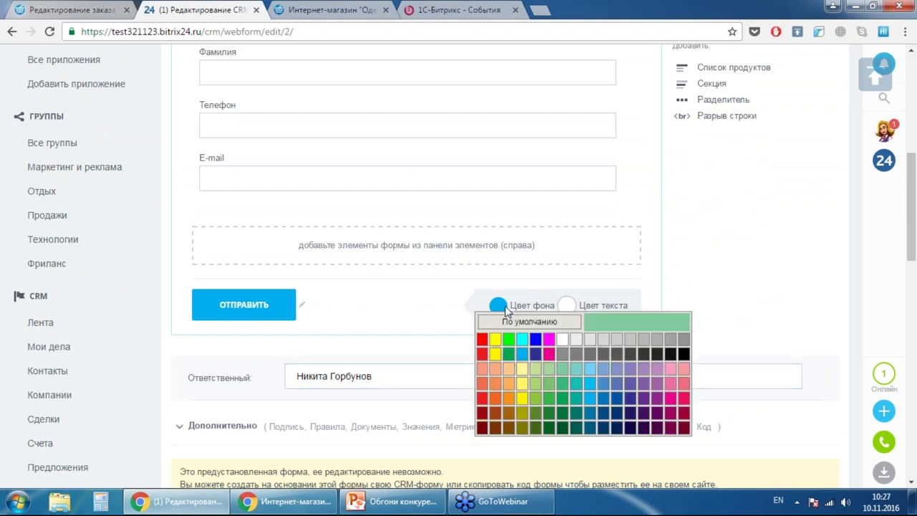
click(724, 295)
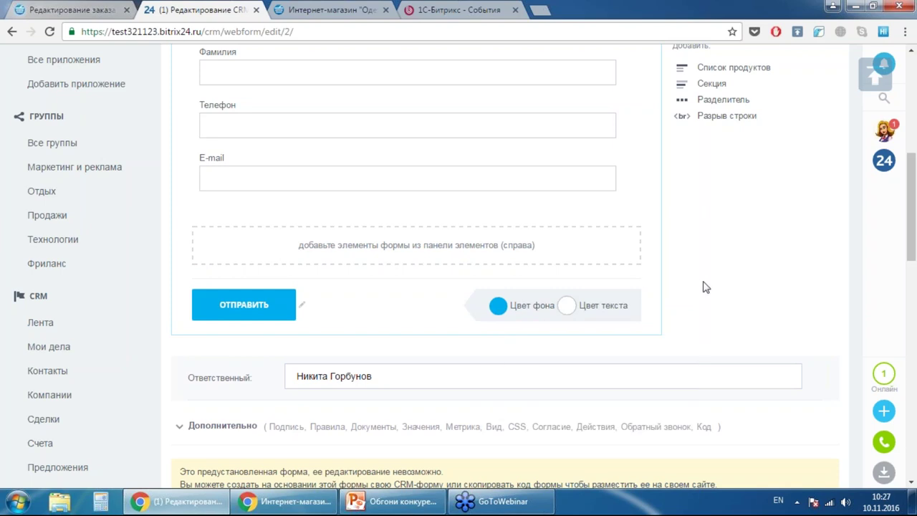
scroll(289, 272, down, 2)
- Expand Дополнительно, try ticking 'убрать подпись', and dismiss the Расширенные CRM-формы upgrade notice
click(222, 292)
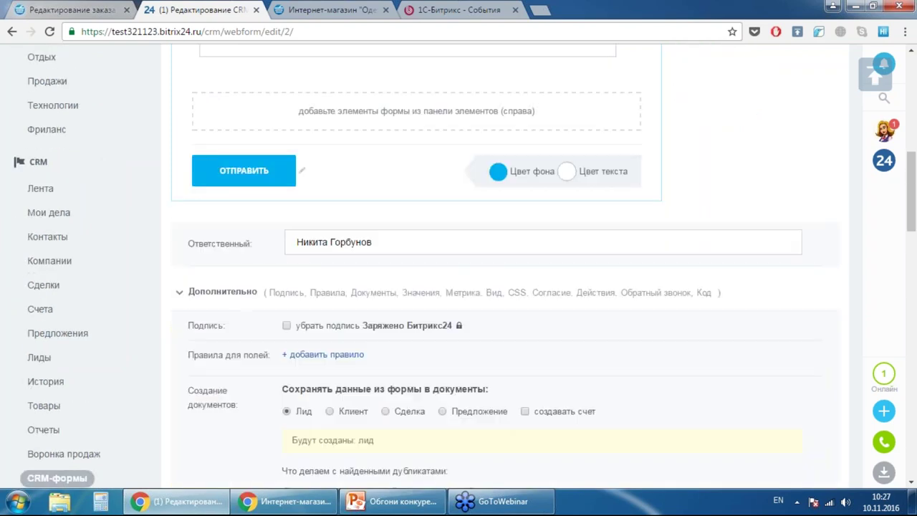
scroll(222, 292, down, 2)
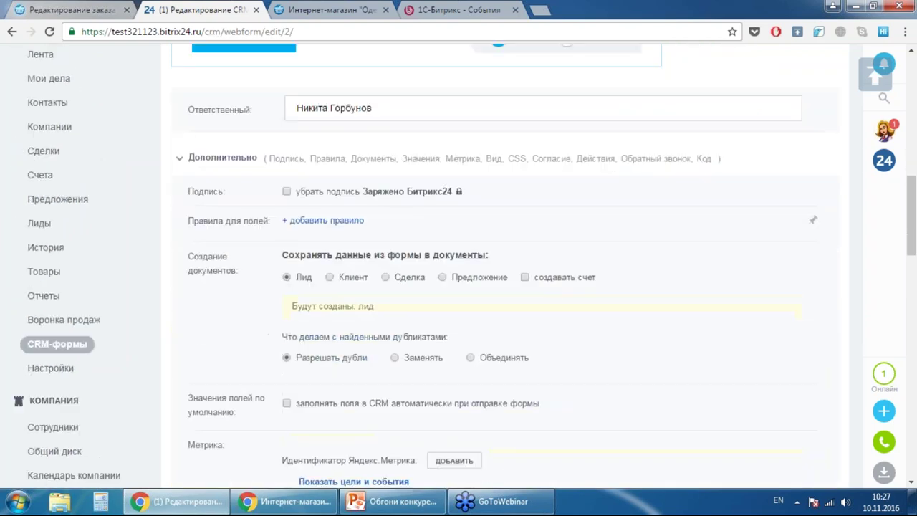
click(286, 192)
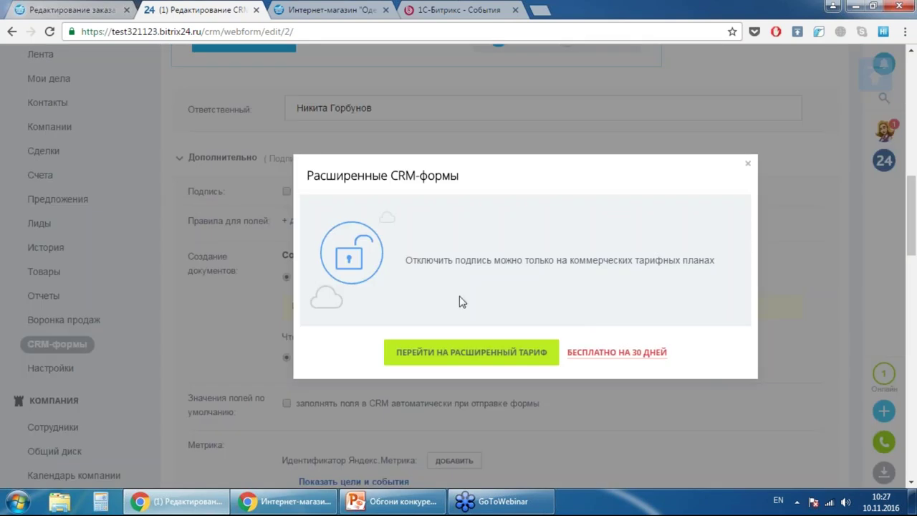
click(747, 167)
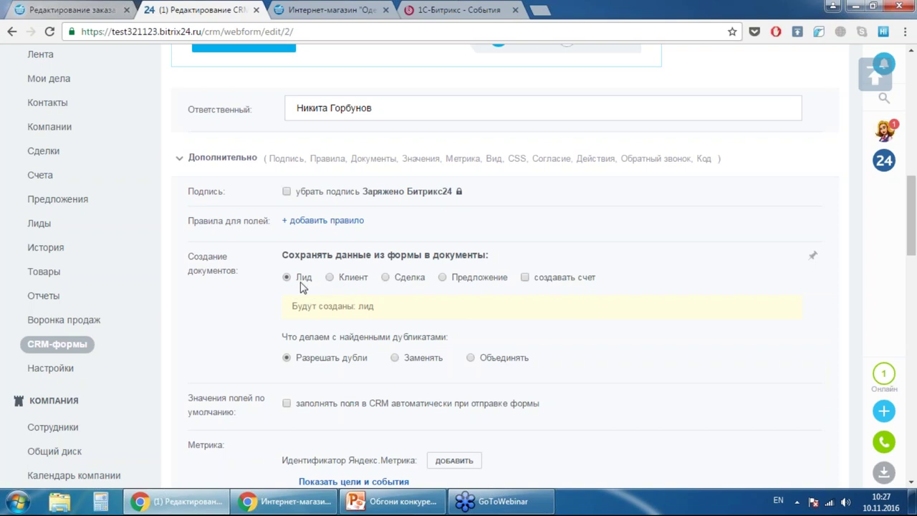
scroll(634, 272, down, 2)
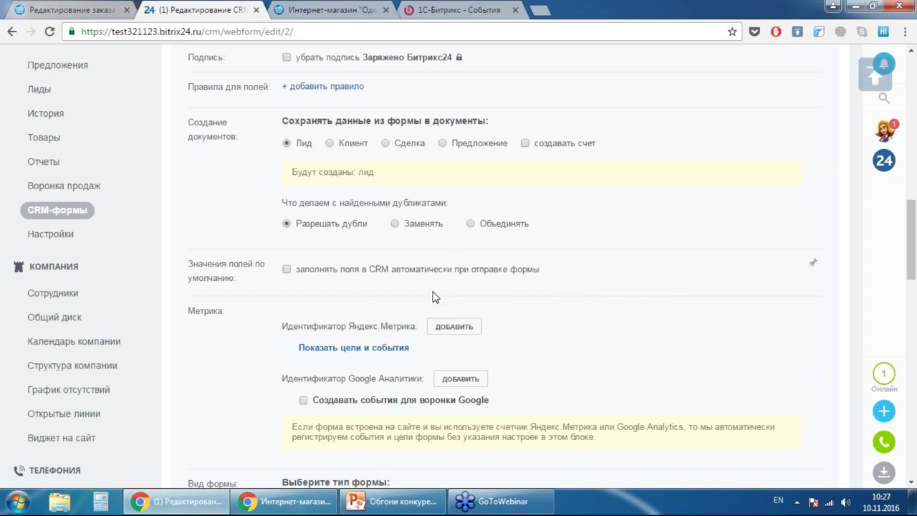
scroll(610, 262, down, 2)
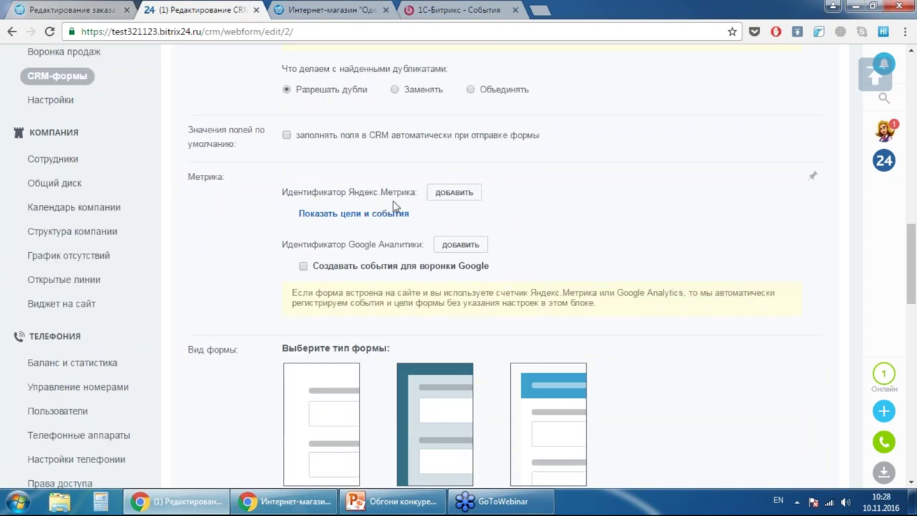
scroll(604, 236, down, 1)
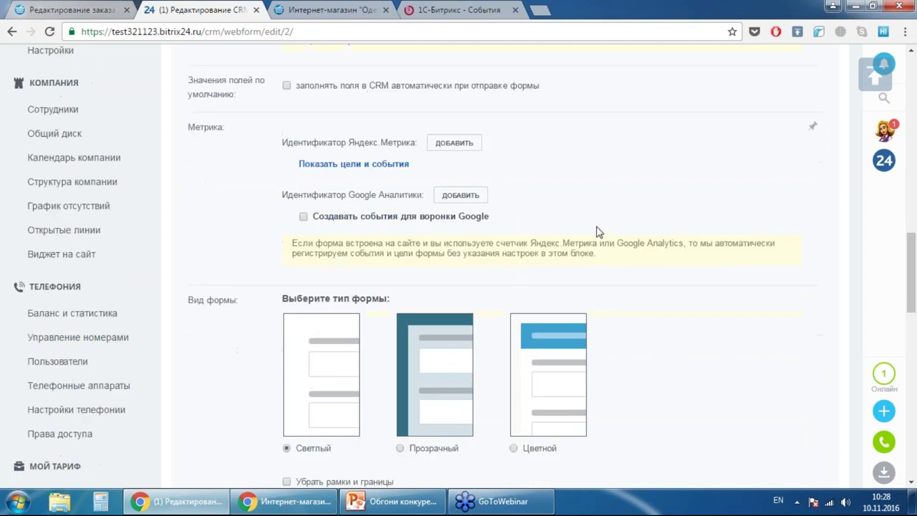
scroll(599, 231, down, 1)
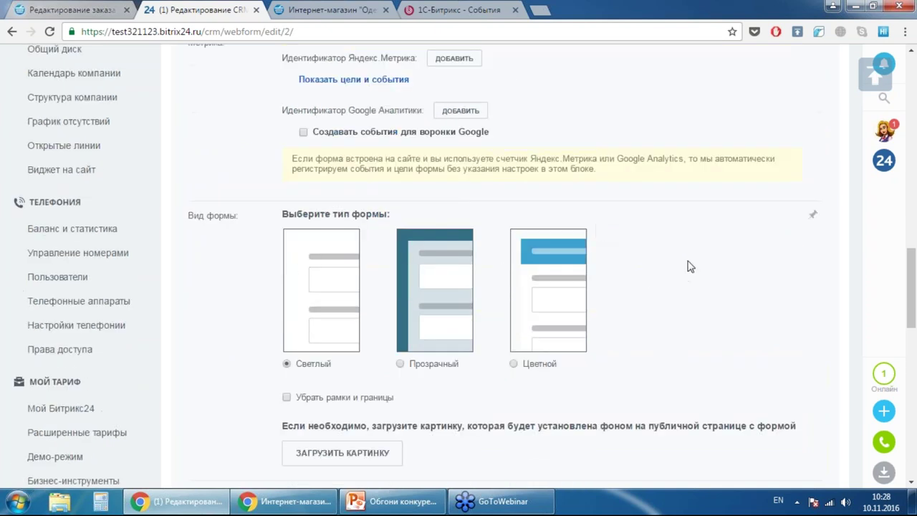
scroll(684, 264, down, 2)
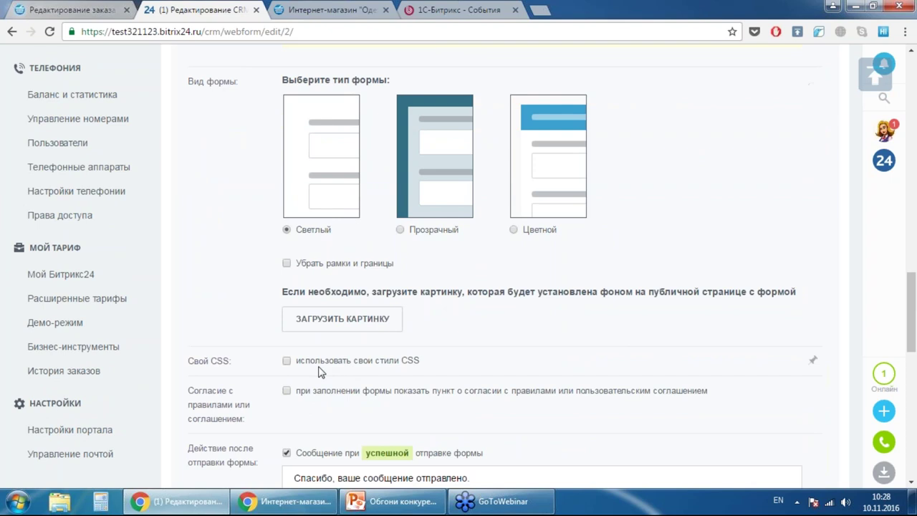
scroll(630, 286, down, 1)
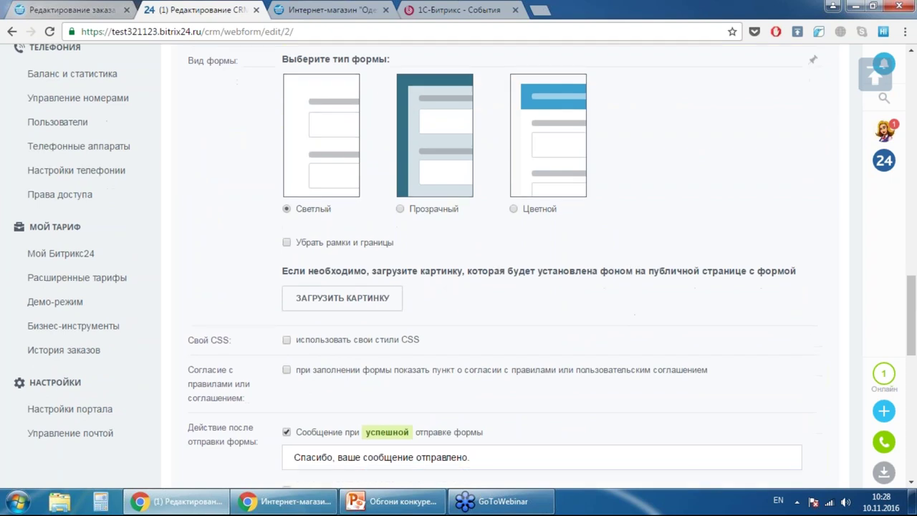
scroll(621, 283, down, 1)
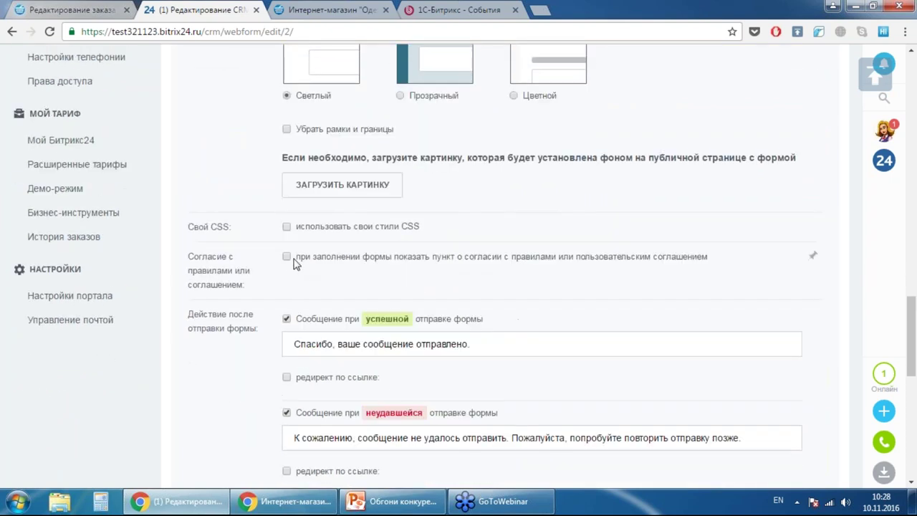
click(286, 257)
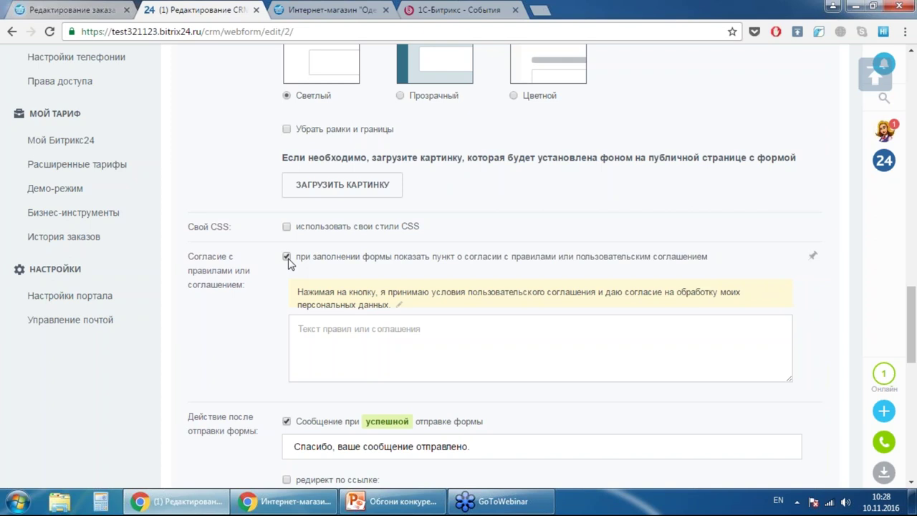
click(288, 257)
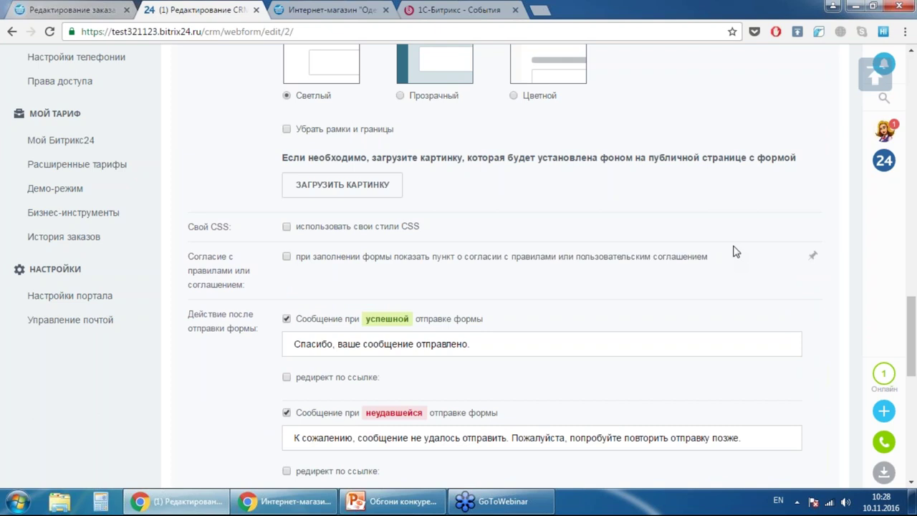
scroll(556, 153, down, 4)
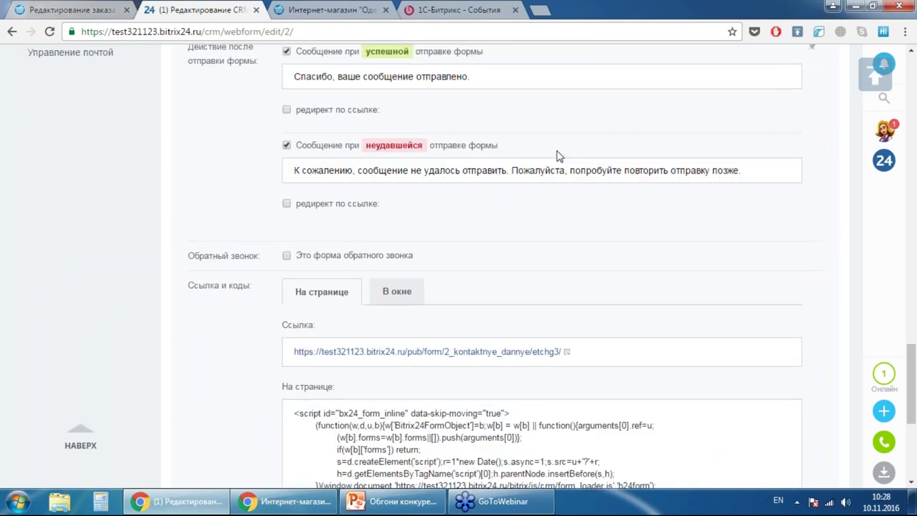
scroll(557, 153, up, 1)
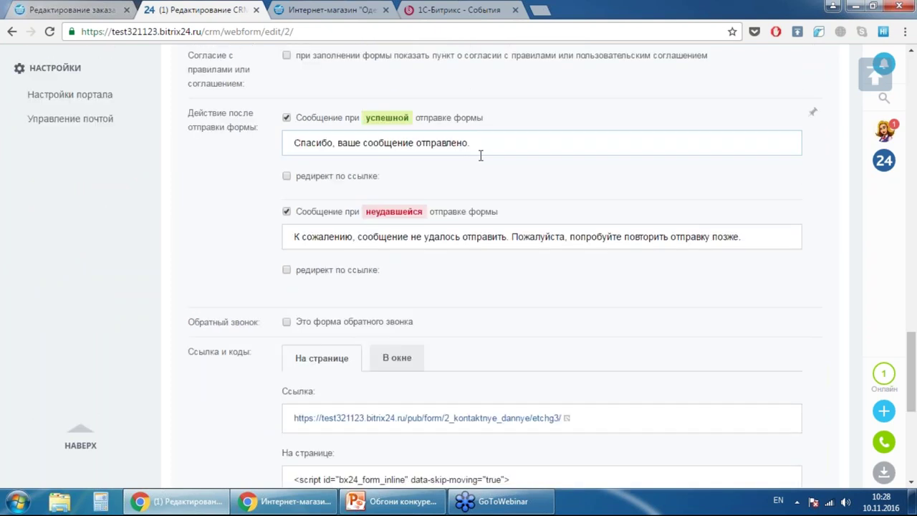
click(315, 177)
click(315, 178)
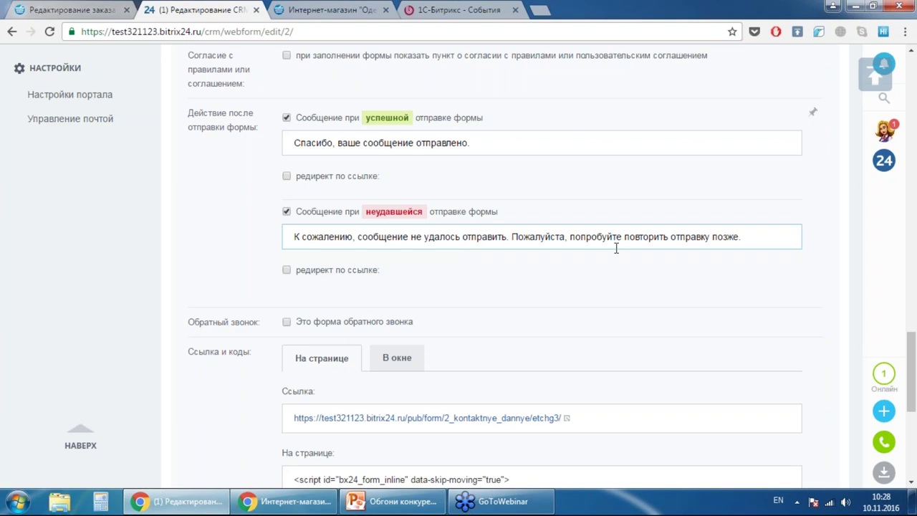
scroll(545, 186, down, 2)
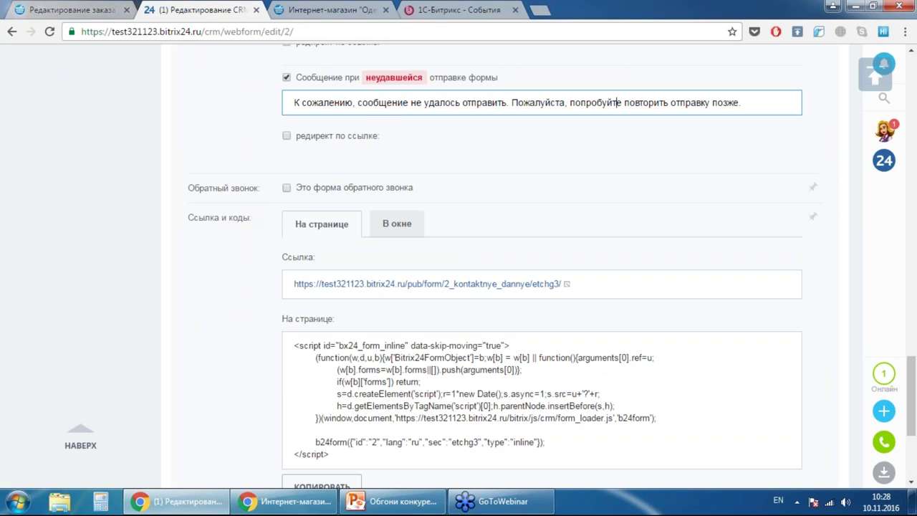
- Copy the Контактные данные form's public link from the На странице embed options
scroll(240, 226, down, 1)
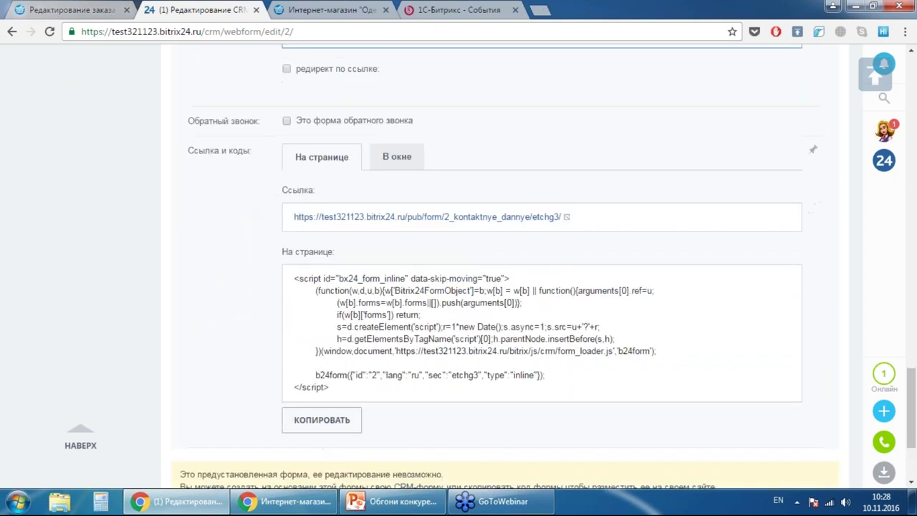
drag(594, 225, 231, 225)
key(ctrl+c)
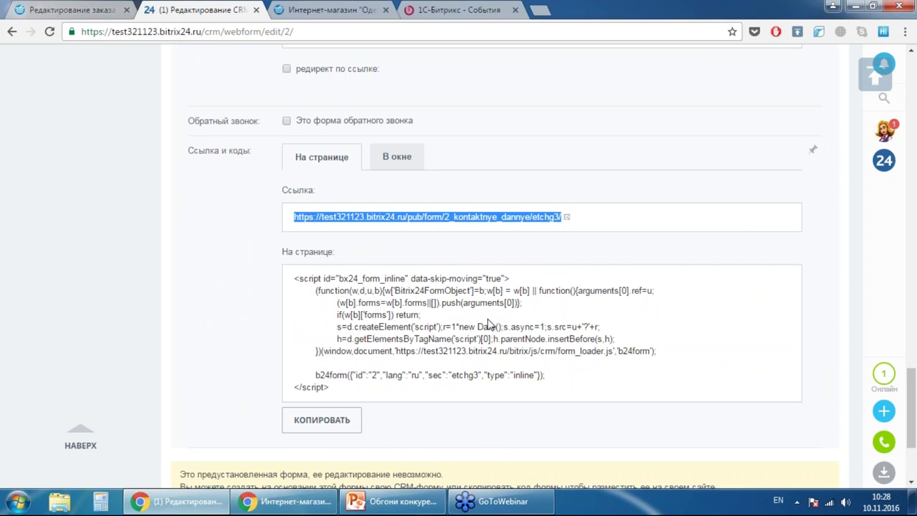
click(397, 159)
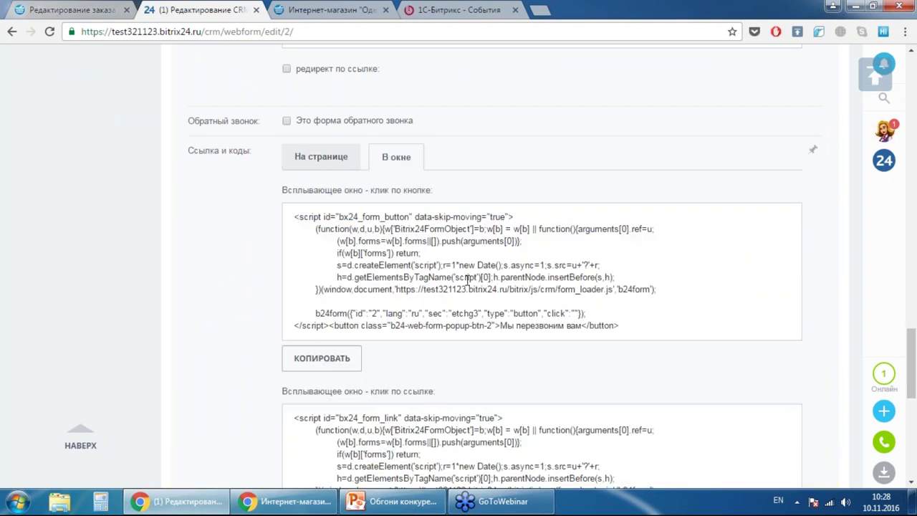
scroll(494, 268, down, 2)
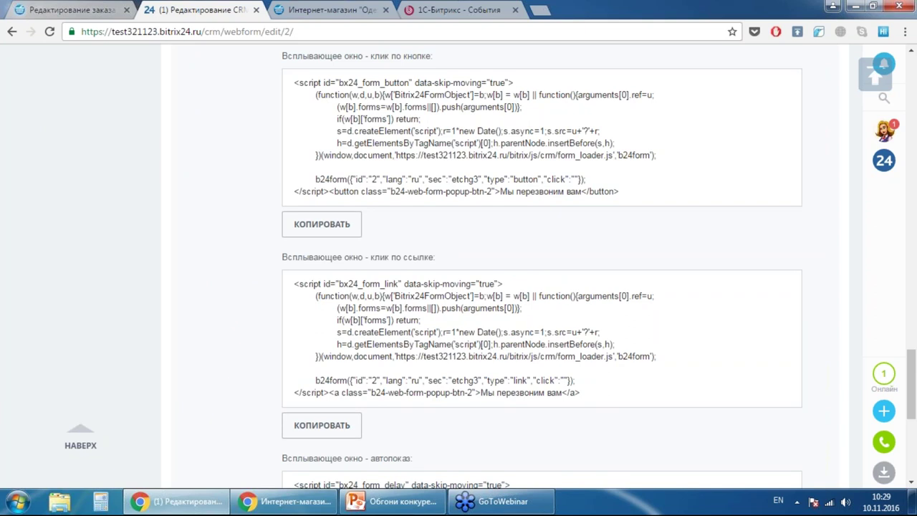
scroll(501, 286, down, 4)
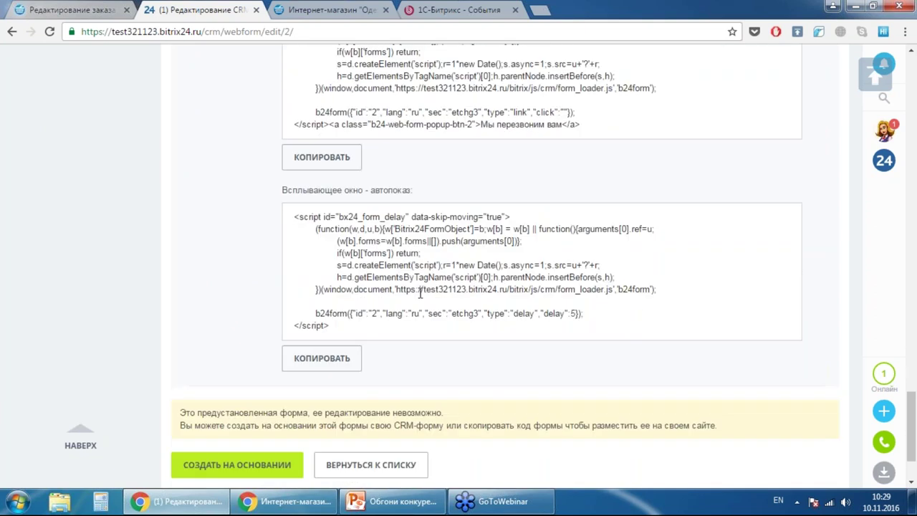
scroll(566, 281, up, 3)
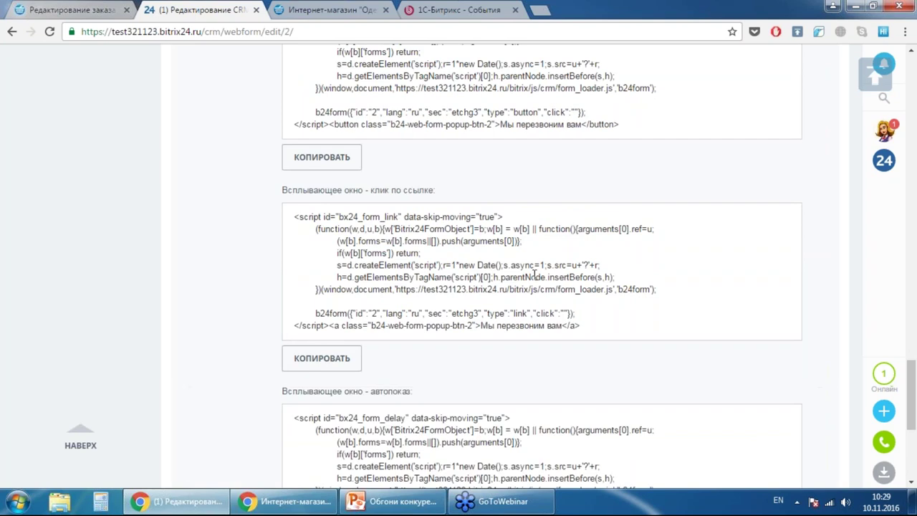
scroll(534, 274, down, 2)
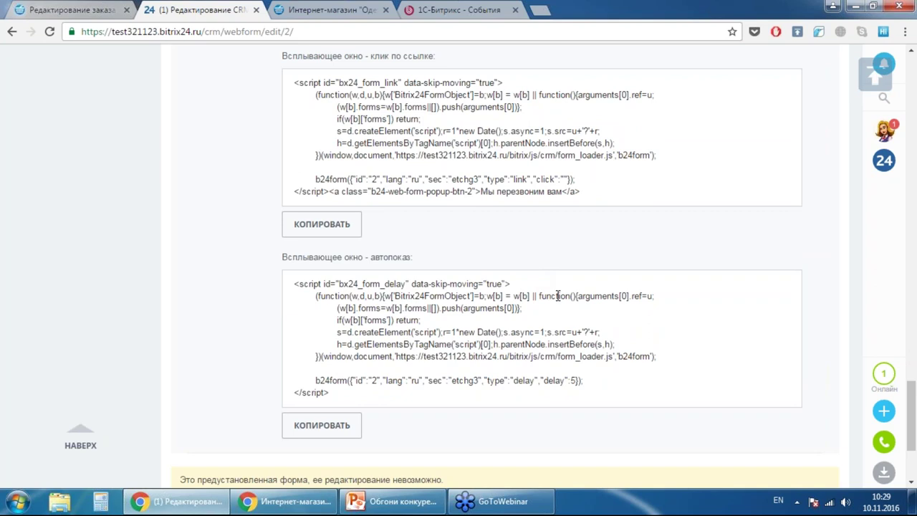
scroll(557, 295, up, 3)
scroll(558, 300, up, 2)
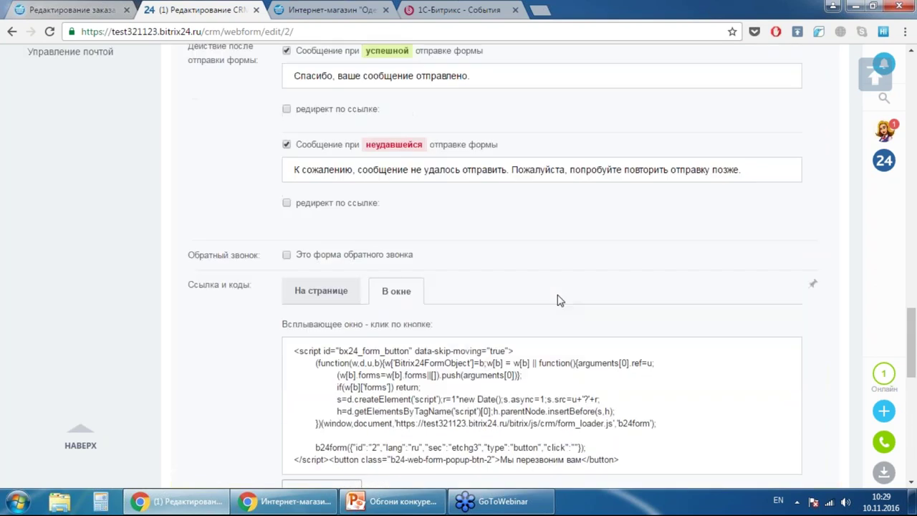
click(322, 289)
scroll(583, 265, down, 3)
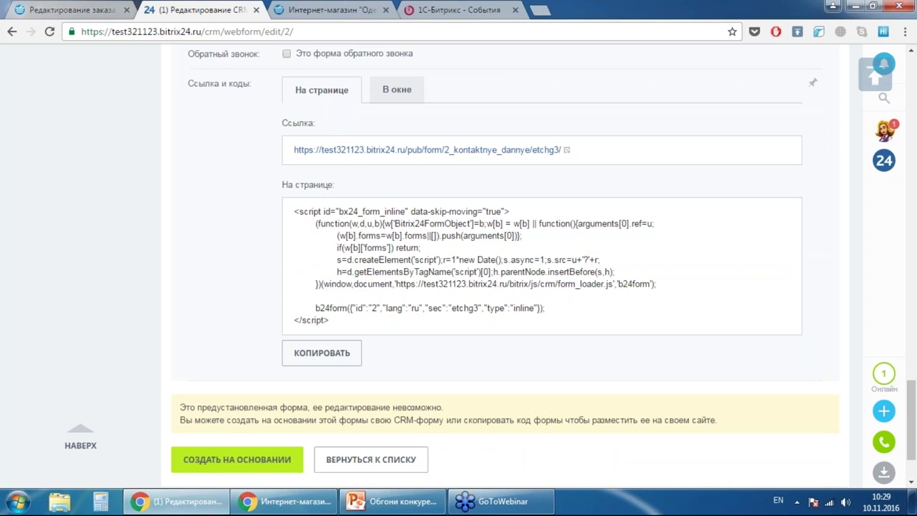
- Load the copied public form link in a new private browser tab
click(262, 504)
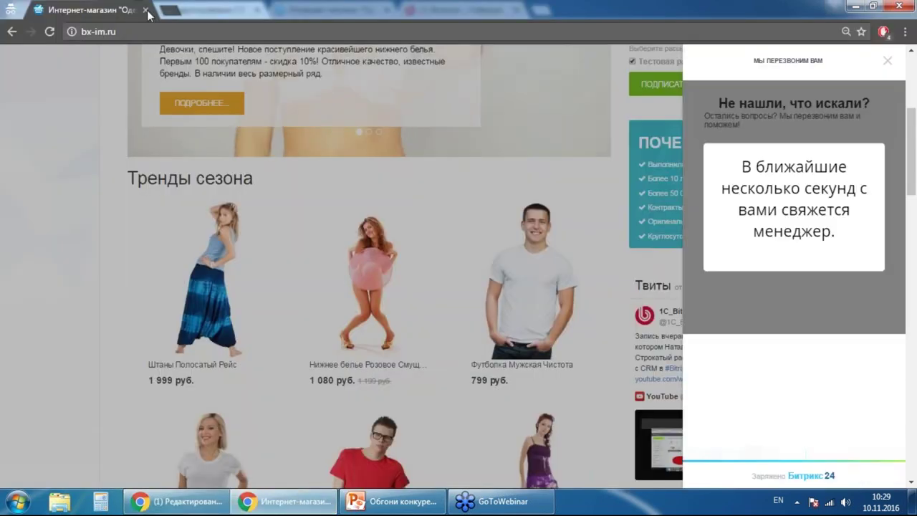
click(173, 14)
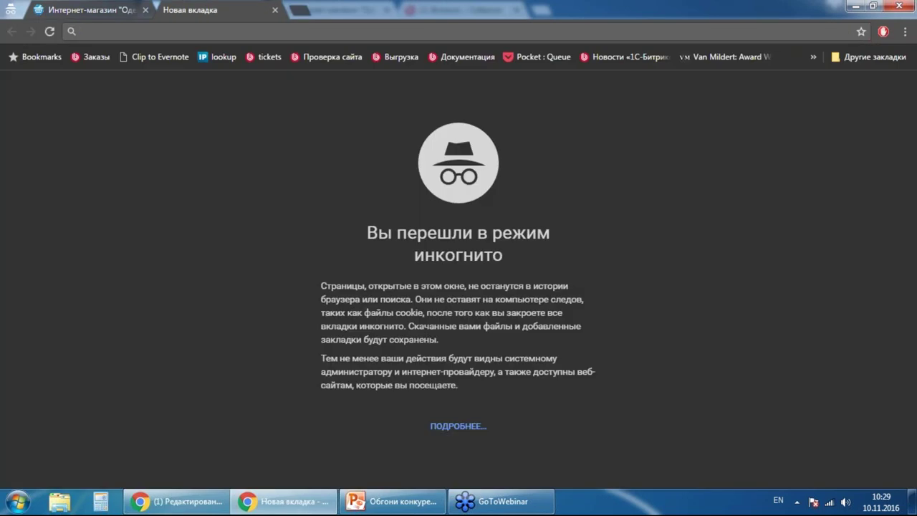
key(ctrl+v)
key(Return)
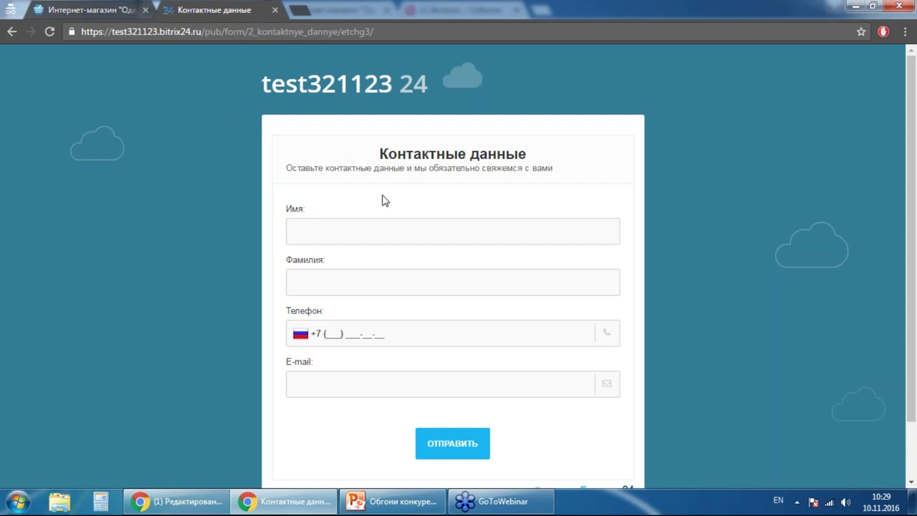
- Enter a test first name, surname and phone number in the public form
click(343, 233)
text(Bd)
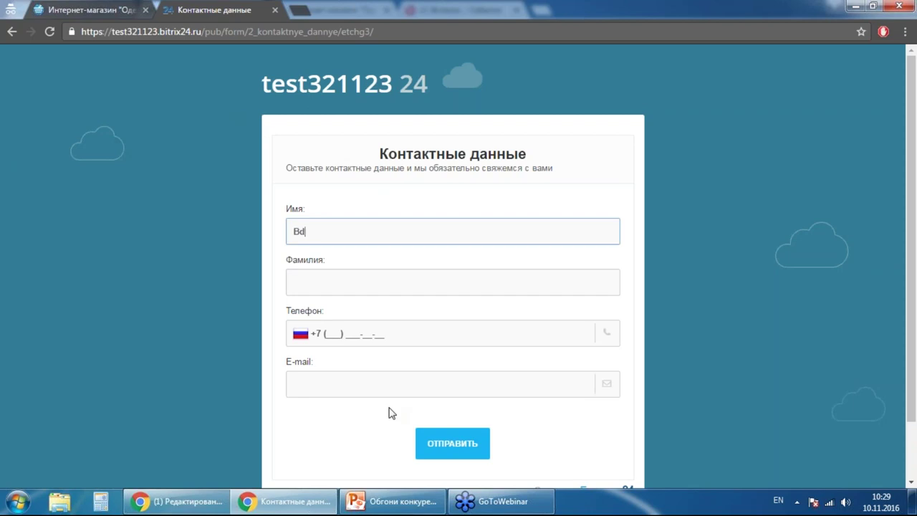
key(alt+shift)
text(Иван)
key(Tab)
text(И)
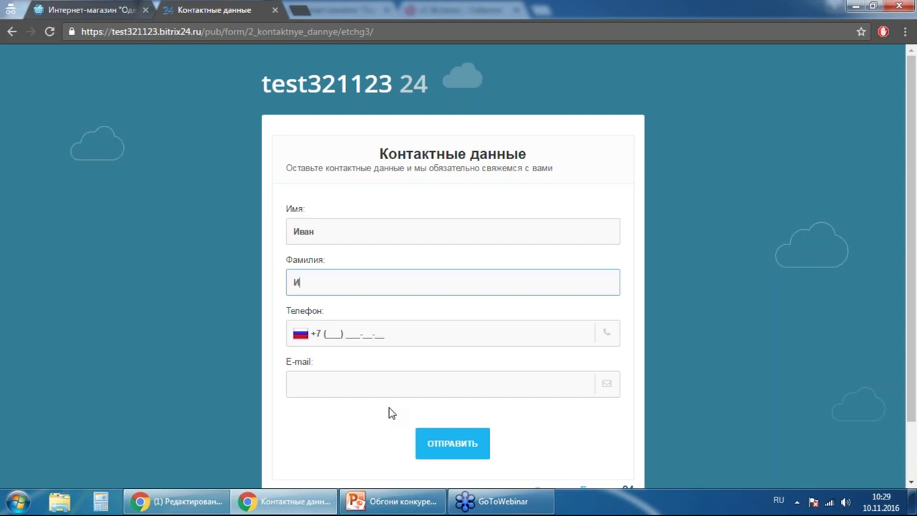
text(ванов)
click(327, 335)
text(909777)
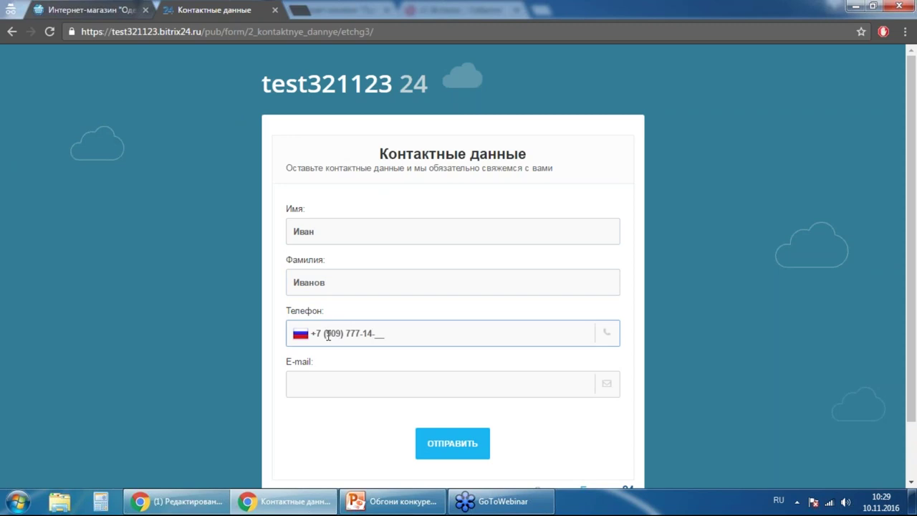
key(BackSpace)
key(BackSpace)
key(BackSpace)
key(BackSpace)
key(BackSpace)
key(BackSpace)
key(BackSpace)
key(BackSpace)
text(999) 999-99-99)
- Enter a test e-mail, submit the form, and return to the form settings window
key(Tab)
key(alt+shift)
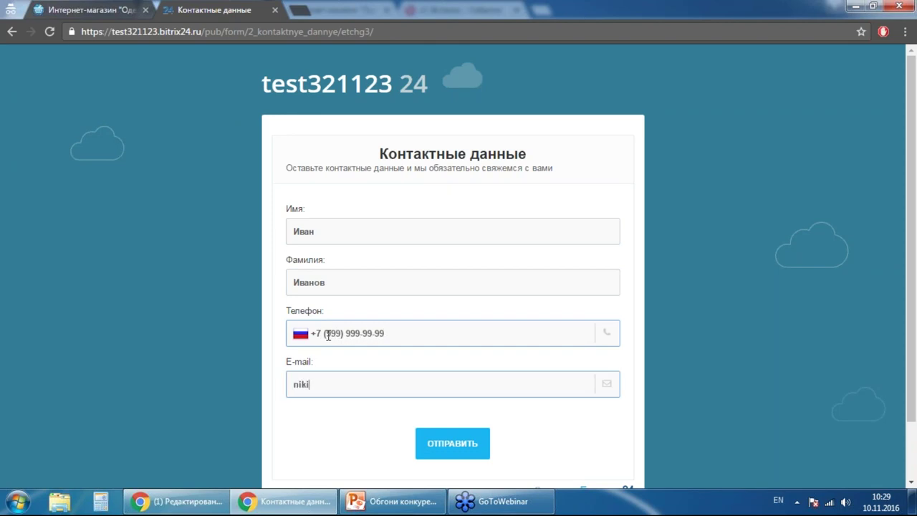
scroll(430, 275, down, 1)
click(462, 377)
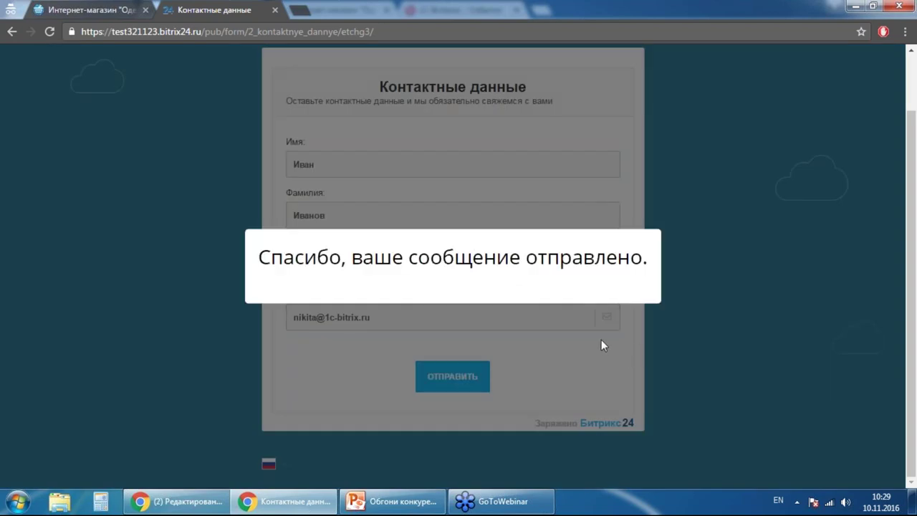
click(176, 501)
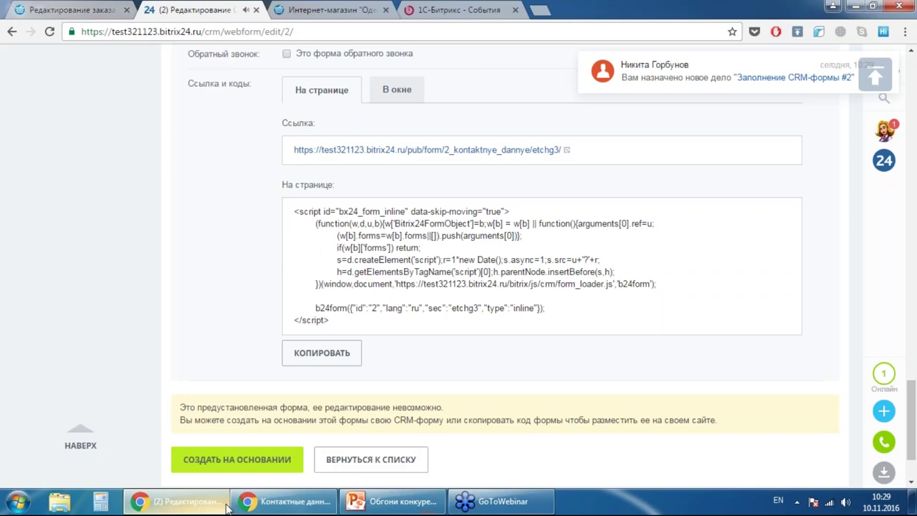
- From notifications, open the new 'Заполнение CRM-формы #2' entry showing Лид №2
scroll(229, 255, up, 4)
scroll(809, 273, down, 1)
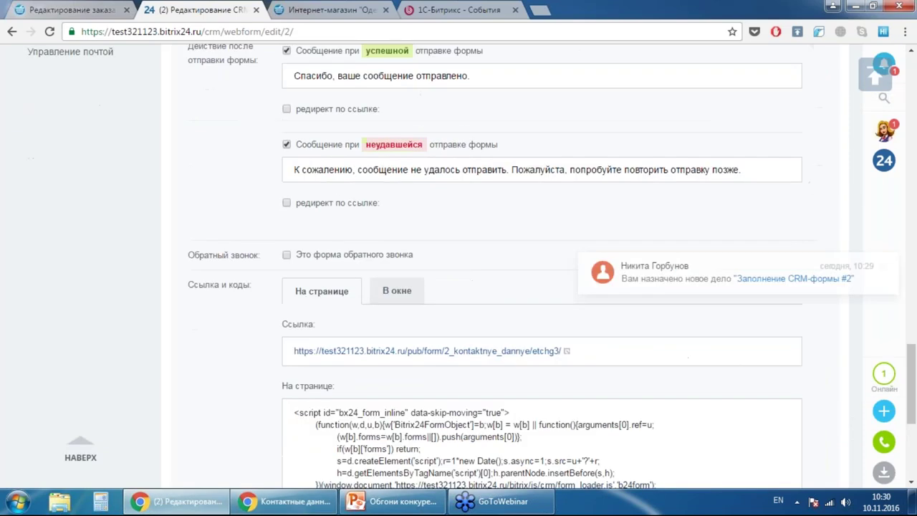
click(884, 65)
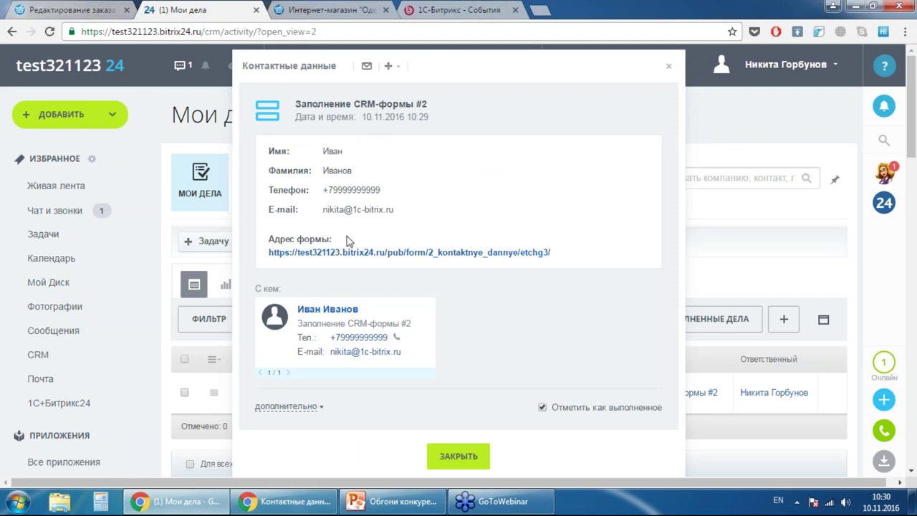
click(348, 314)
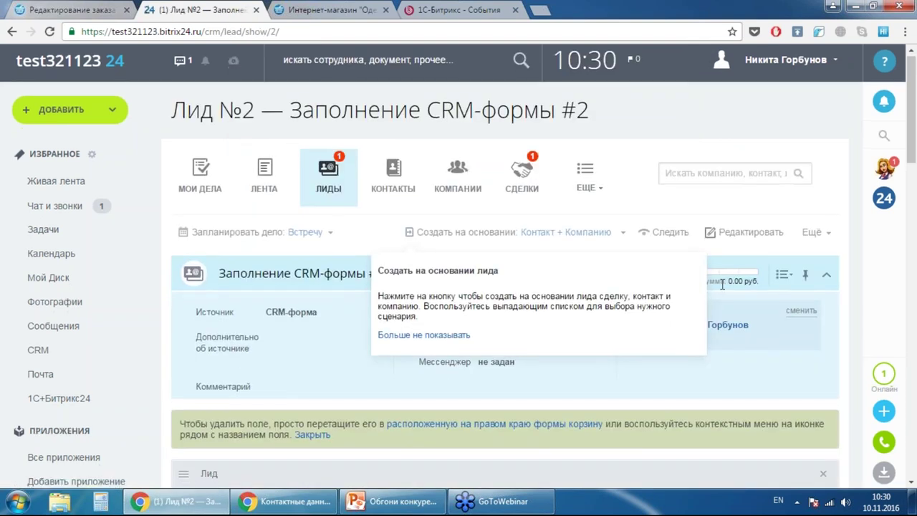
scroll(459, 273, down, 2)
scroll(459, 272, down, 2)
scroll(470, 223, down, 7)
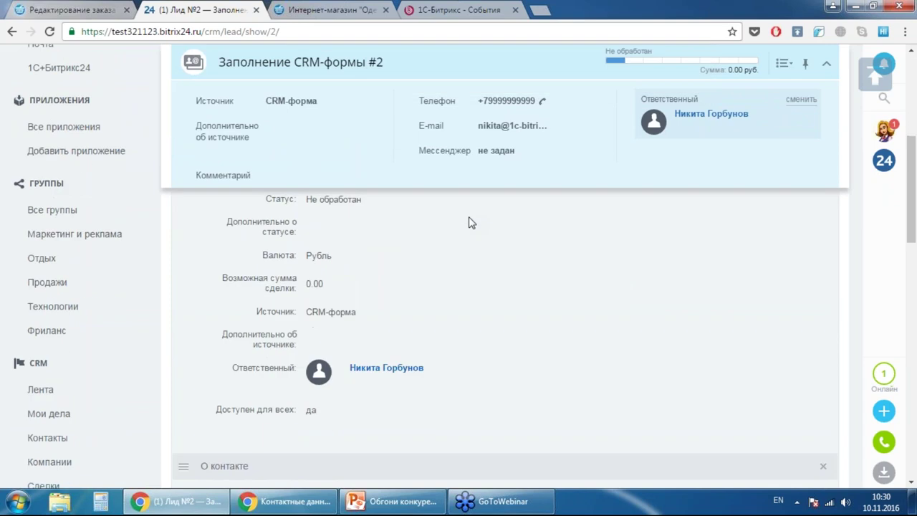
scroll(519, 284, up, 3)
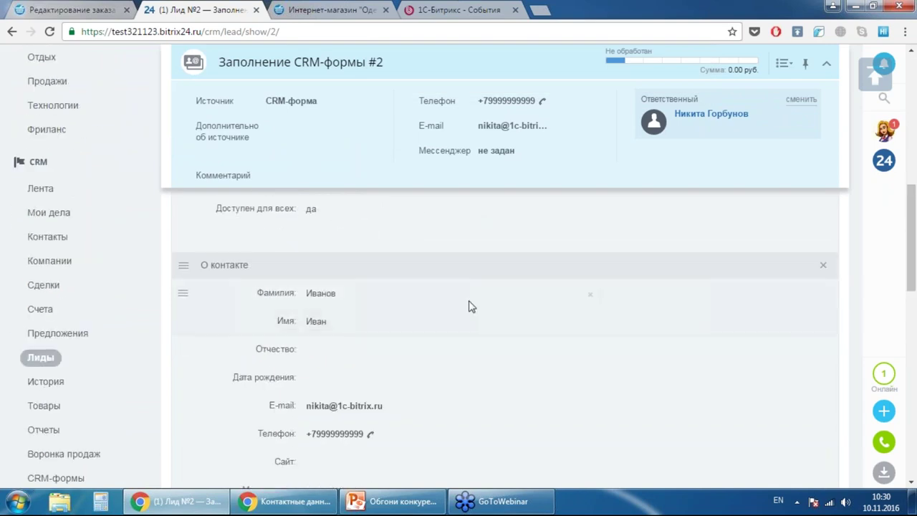
scroll(465, 306, down, 3)
scroll(548, 299, down, 3)
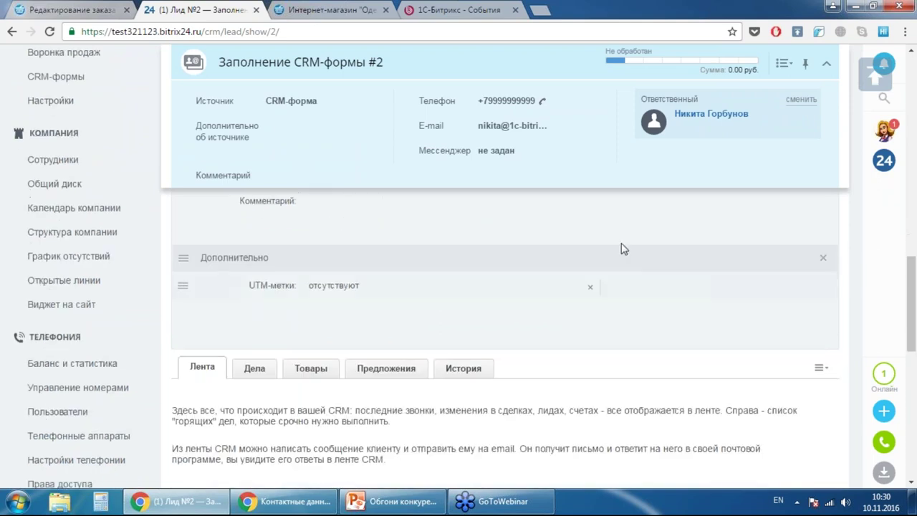
scroll(623, 247, up, 6)
scroll(716, 107, down, 1)
click(747, 65)
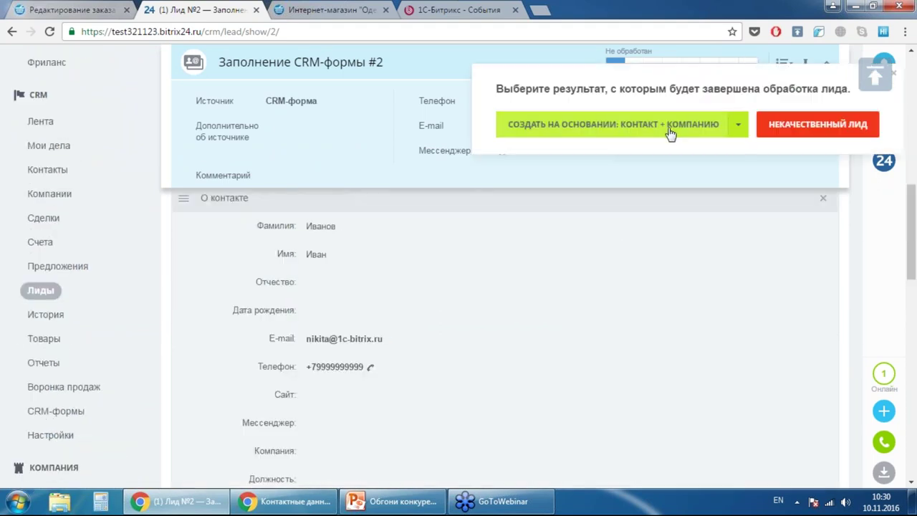
click(737, 127)
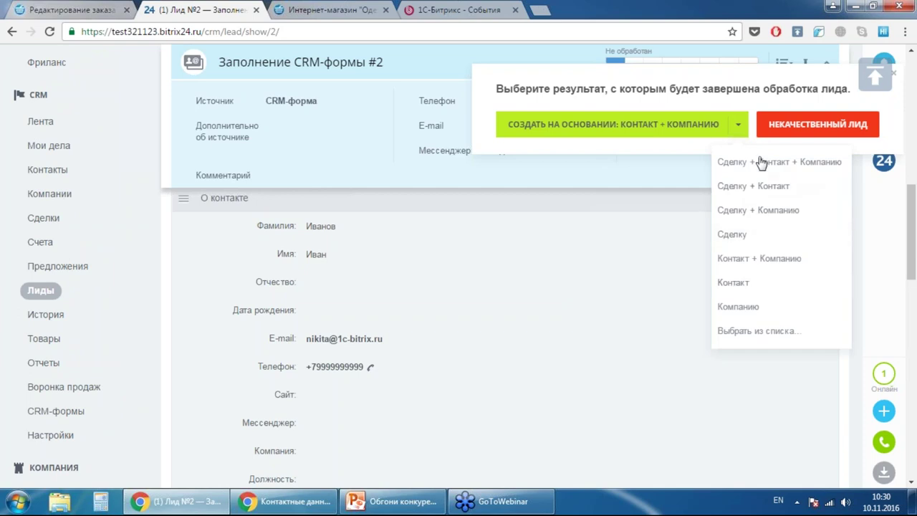
click(820, 126)
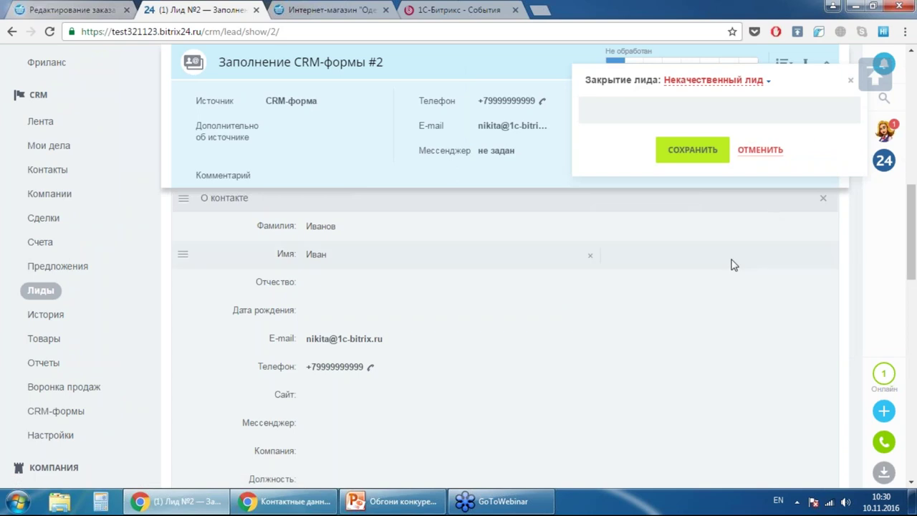
scroll(706, 272, up, 2)
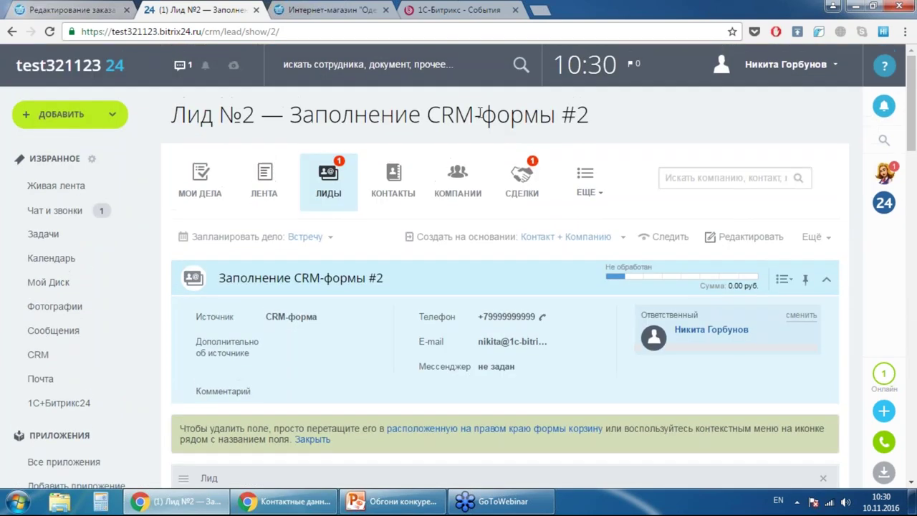
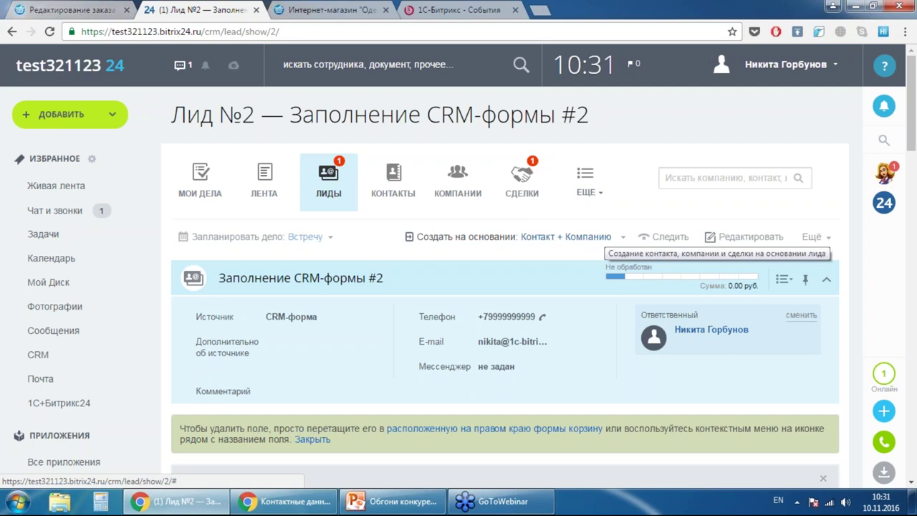
- Go to the CRM-формы page via the CRM ЕЩЕ menu and browse the forms list
click(593, 192)
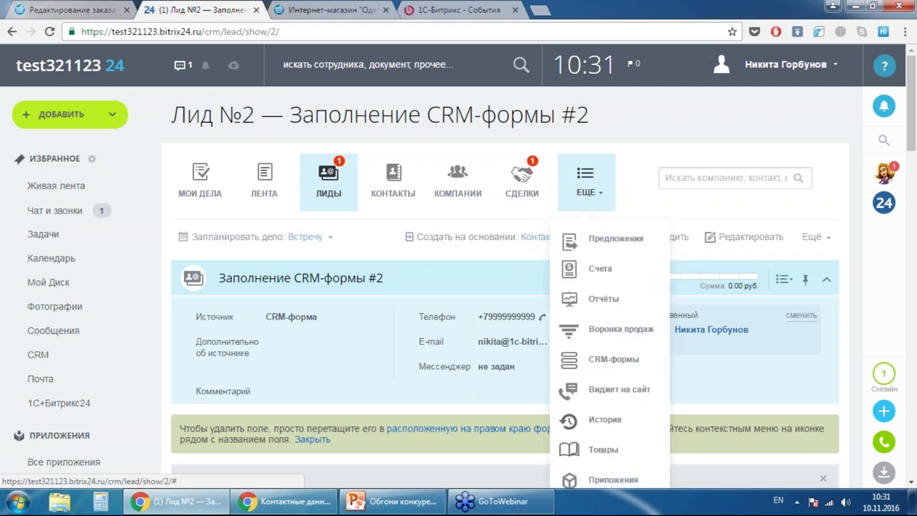
click(613, 358)
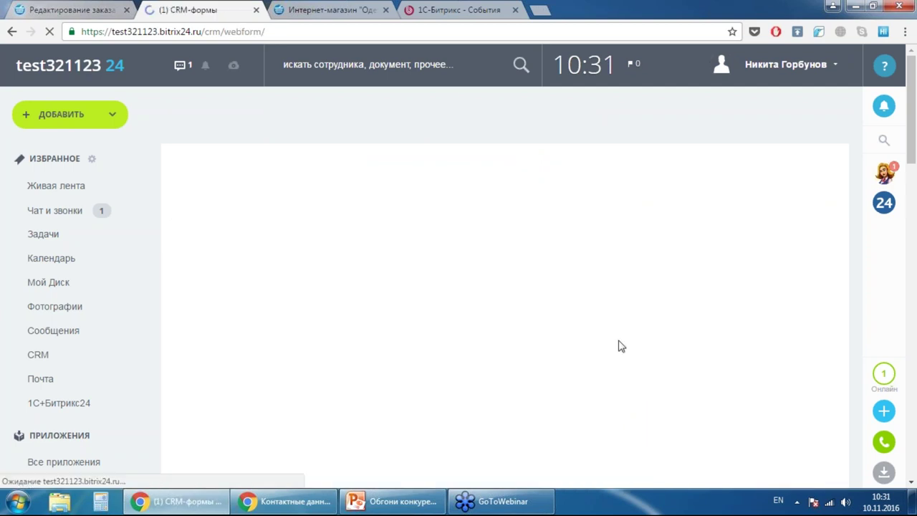
scroll(630, 209, down, 3)
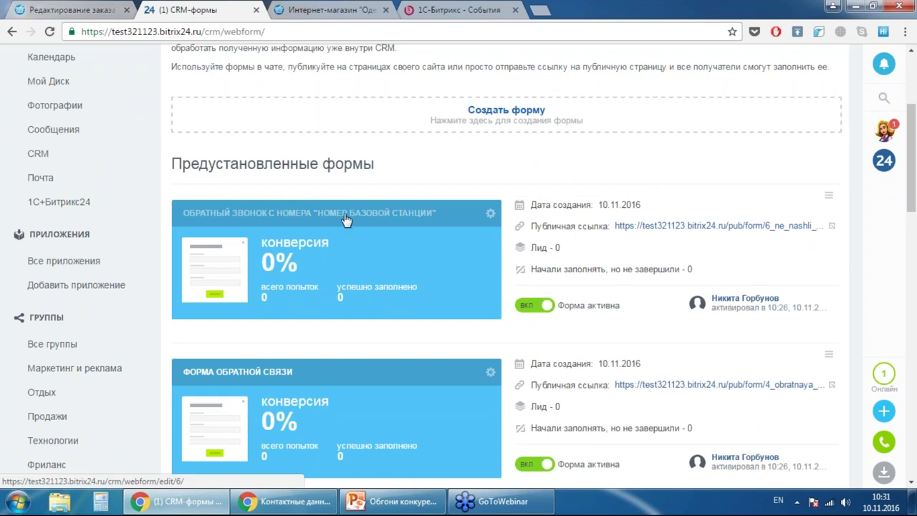
scroll(348, 217, down, 2)
scroll(389, 165, down, 3)
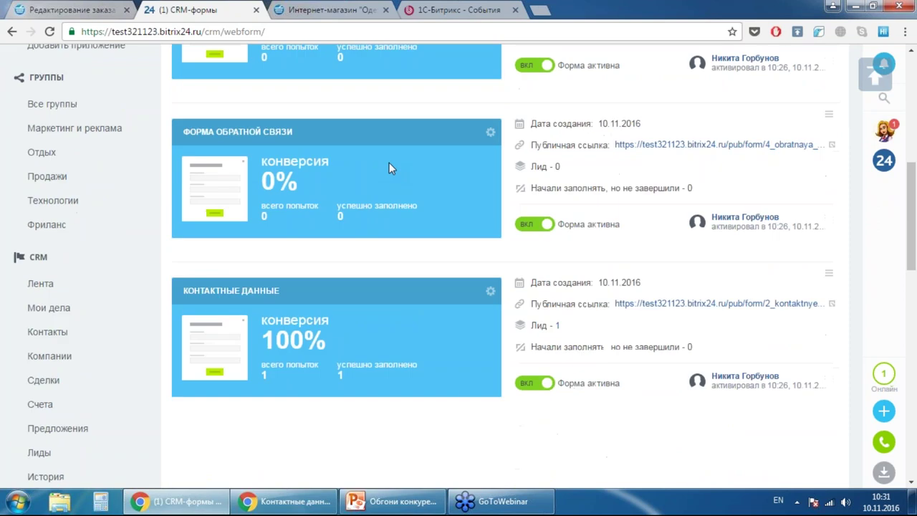
scroll(392, 164, up, 4)
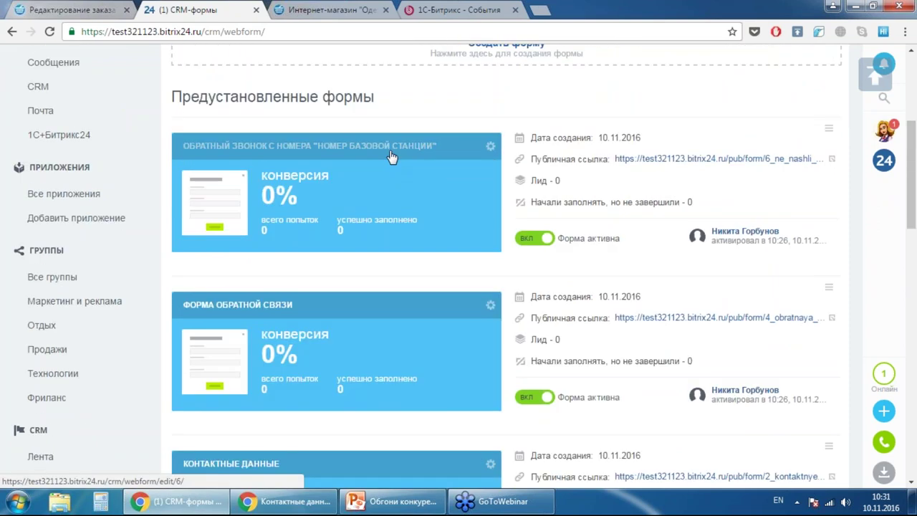
- View the first preset form «Обратный звонок с номера "Номер базовой станции"» from its actions menu
click(491, 148)
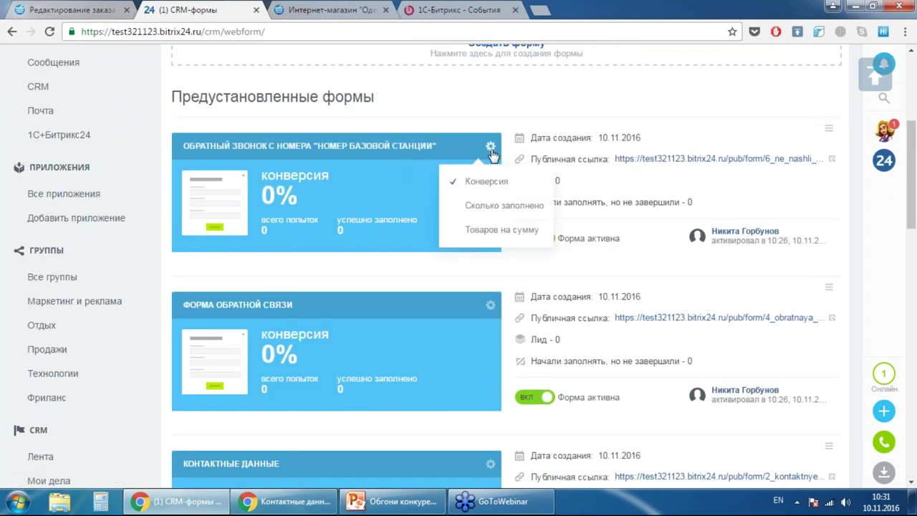
click(798, 123)
click(828, 128)
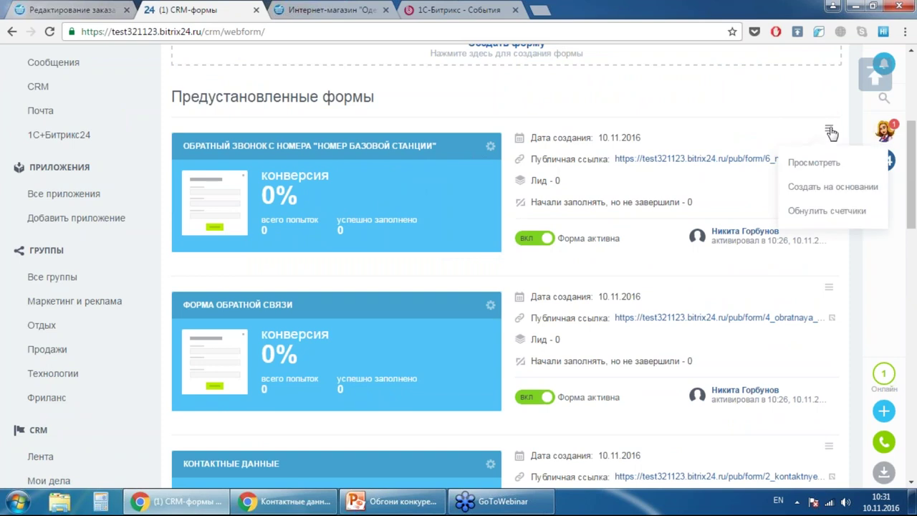
click(824, 162)
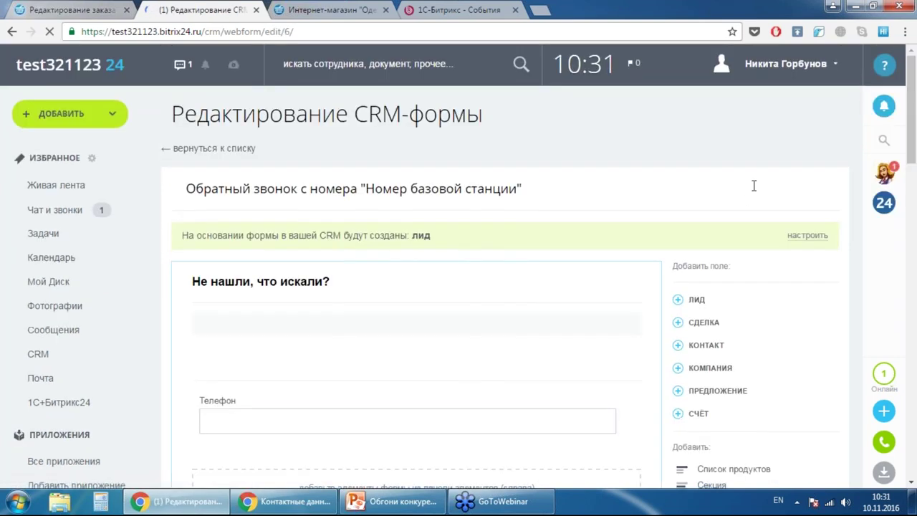
- Scroll down the form editor and expand its Дополнительно settings
scroll(753, 187, down, 1)
scroll(408, 221, down, 2)
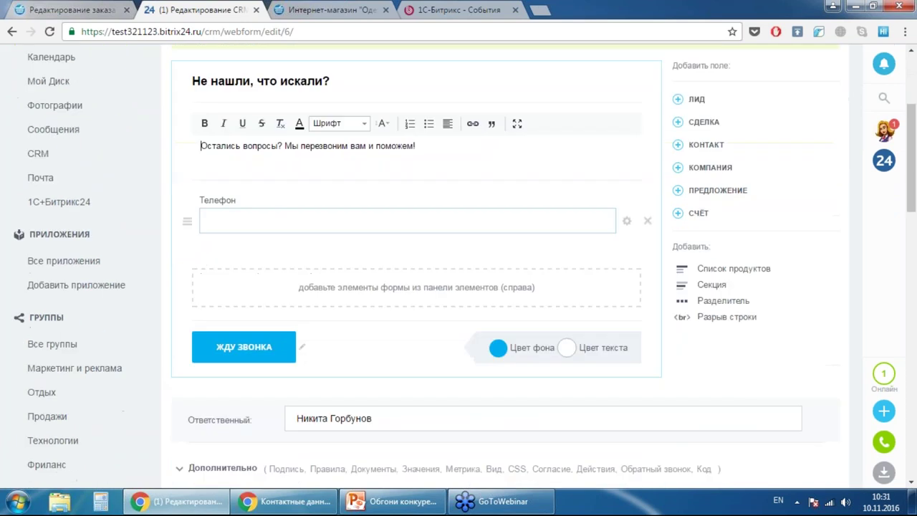
scroll(424, 224, down, 2)
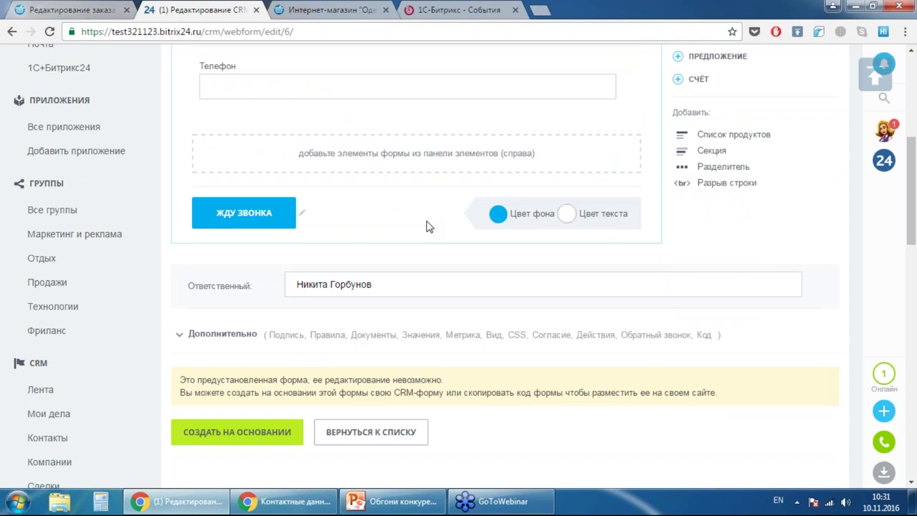
scroll(616, 223, down, 3)
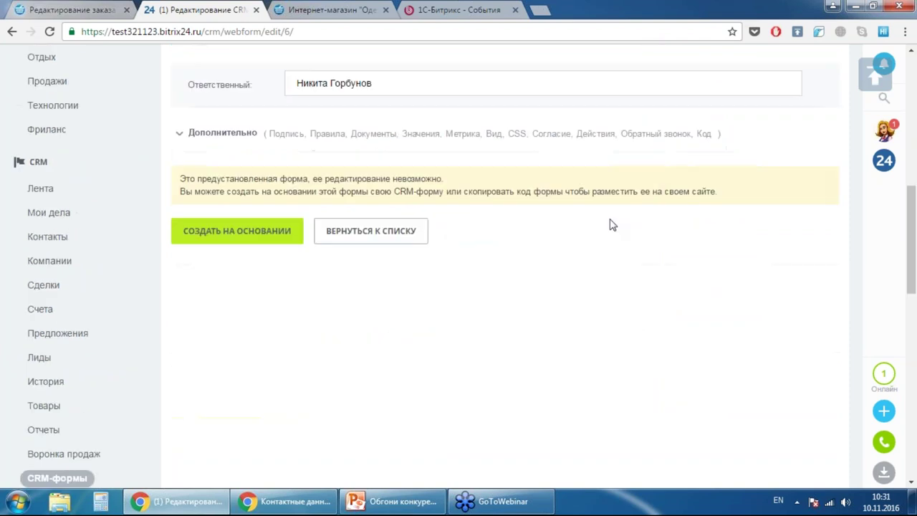
click(276, 139)
- Review the post-submit messages, callback options and Ссылка и коды embed code
scroll(695, 243, down, 12)
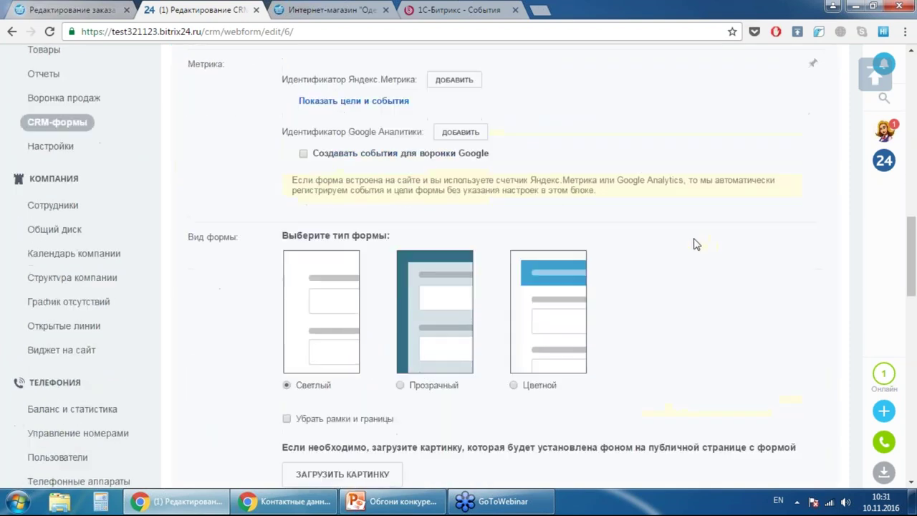
scroll(692, 236, down, 3)
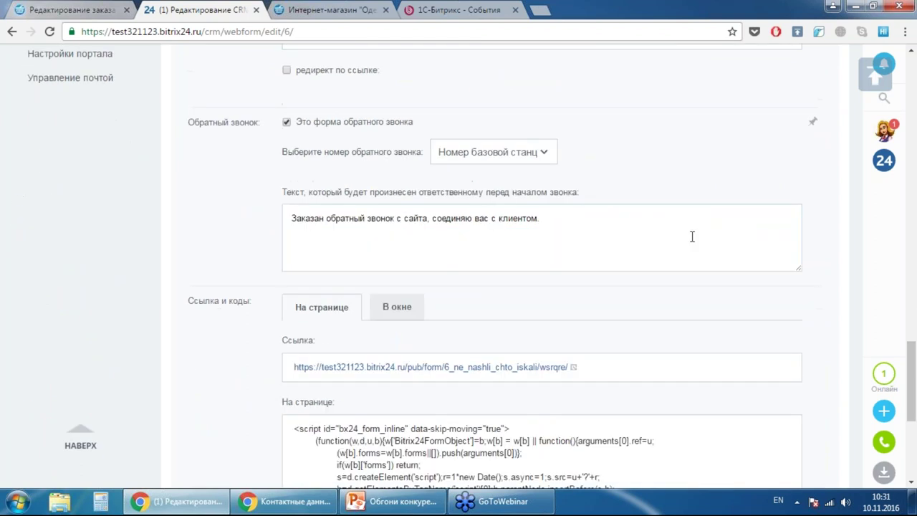
scroll(692, 236, down, 2)
scroll(687, 240, up, 8)
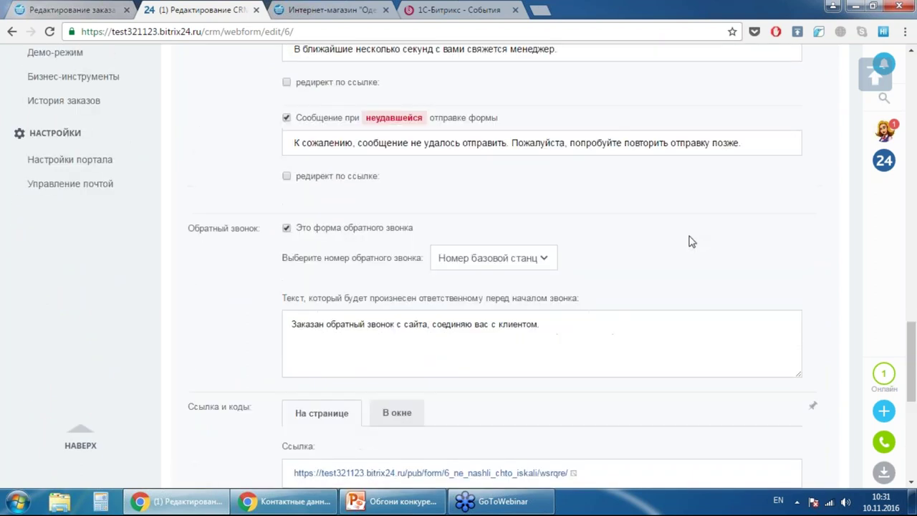
scroll(688, 242, up, 4)
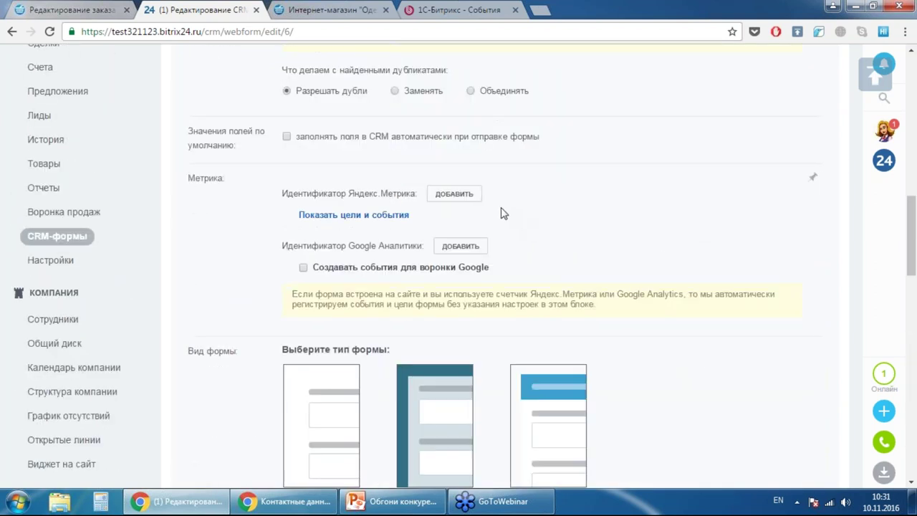
scroll(499, 210, down, 1)
scroll(368, 196, down, 7)
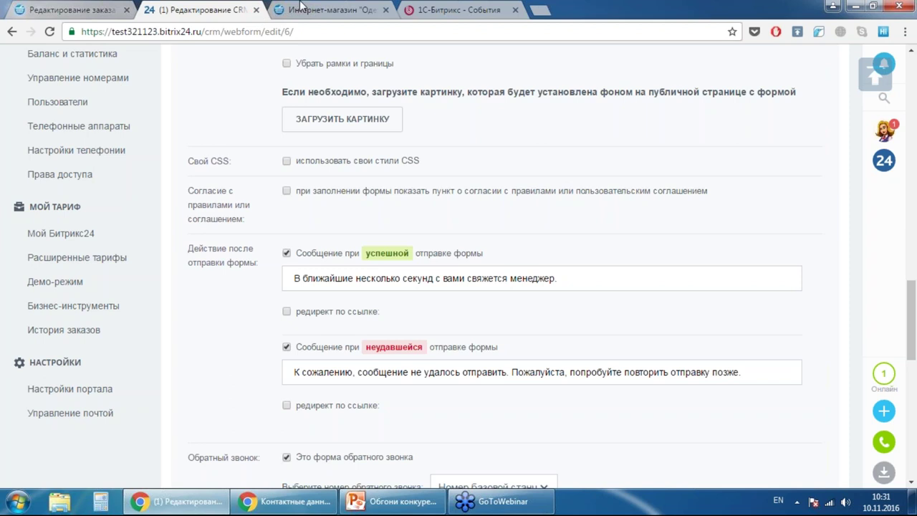
key(ctrl+Tab)
- Load the other Bitrix24 portal address starting 'gor' and close the old form editor tab
click(306, 33)
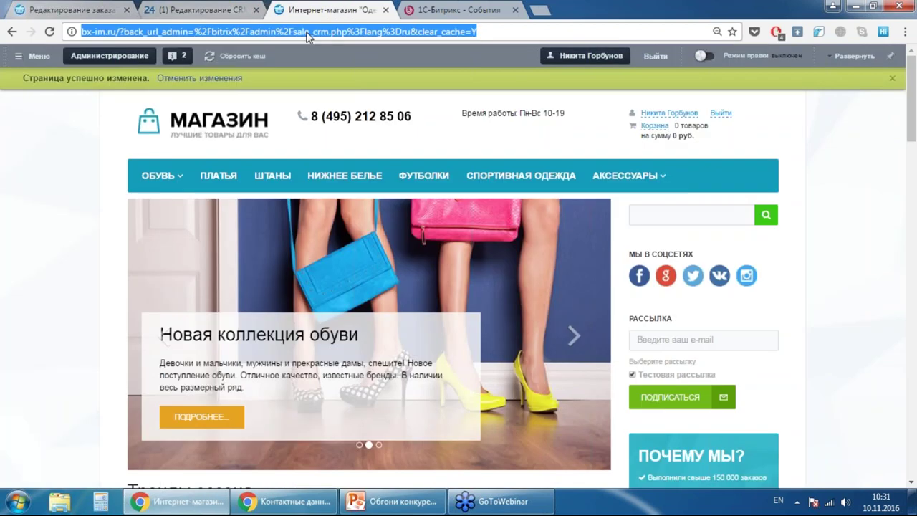
text(gorbunov.bitrix24.ru)
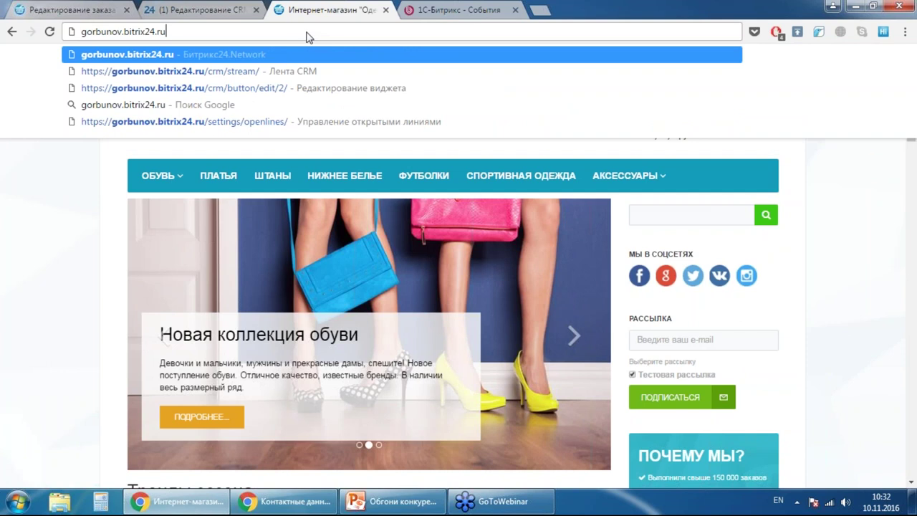
key(Return)
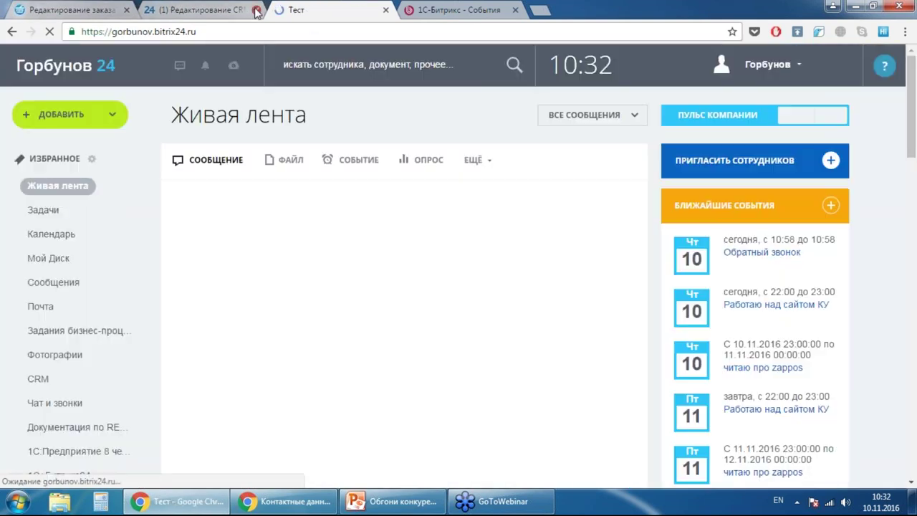
click(253, 10)
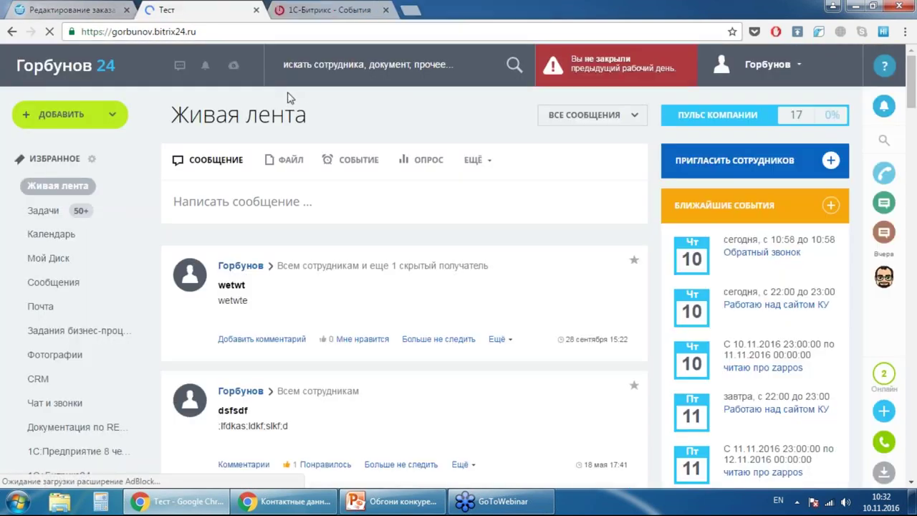
scroll(129, 229, down, 2)
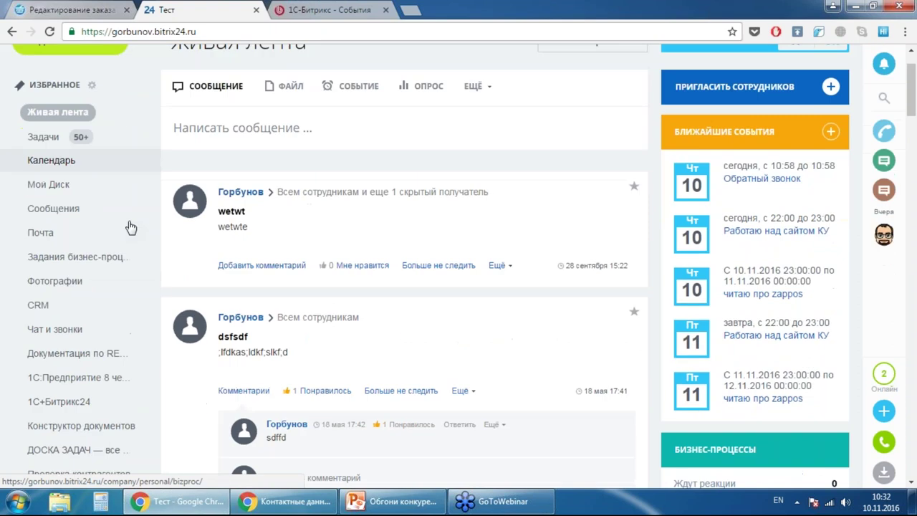
scroll(128, 164, up, 1)
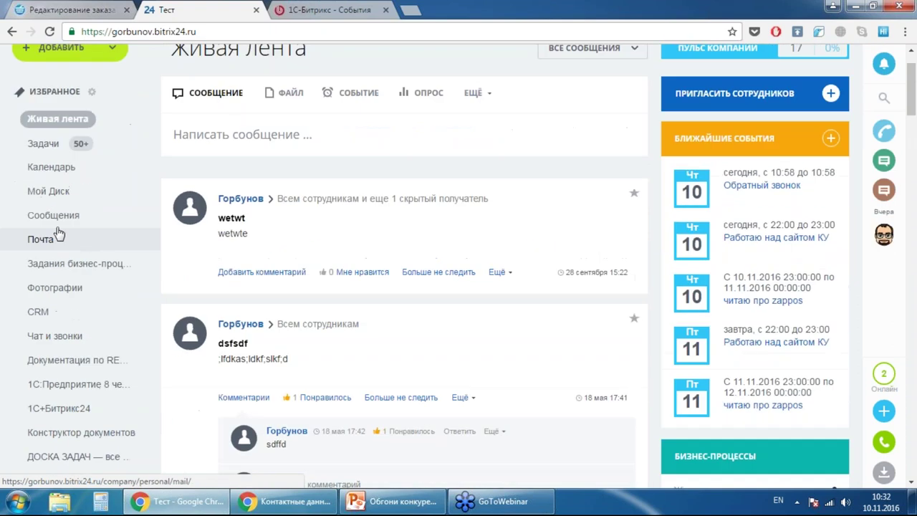
- Go to CRM > CRM-формы and bring up the preset callback form's public link options
click(15, 311)
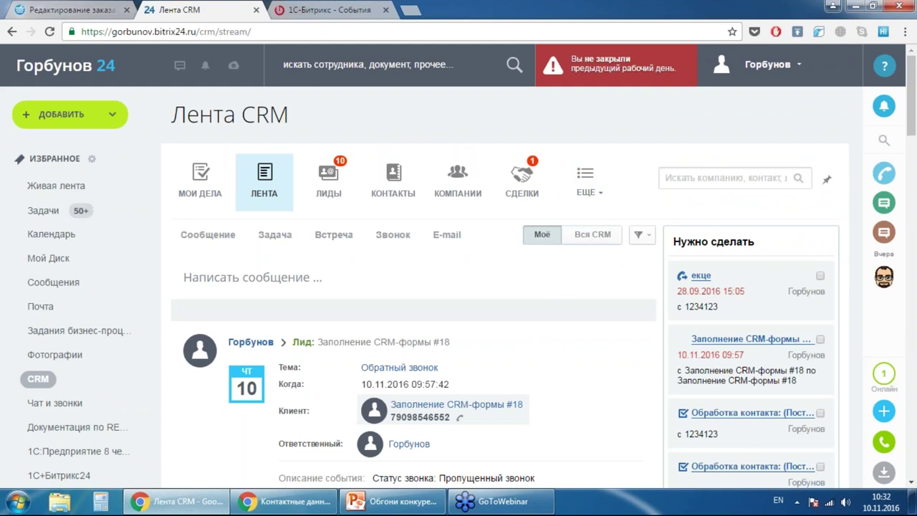
click(590, 194)
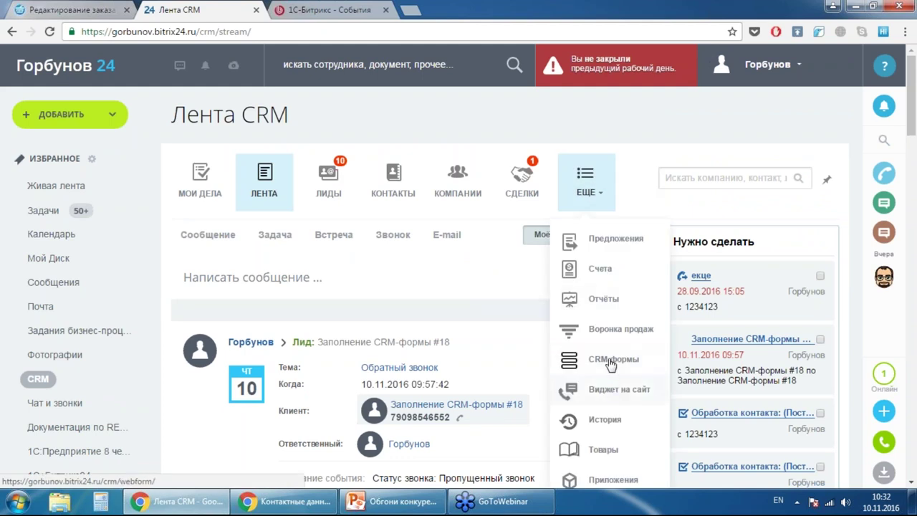
click(634, 362)
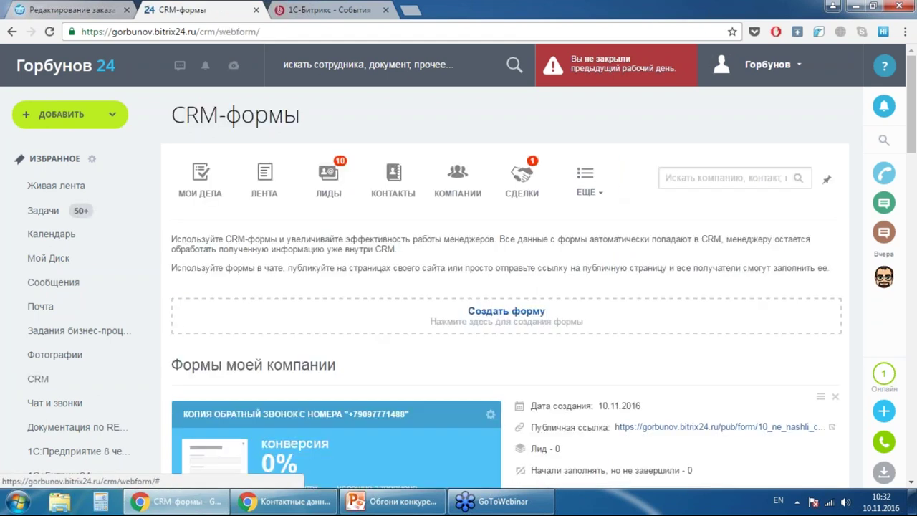
scroll(815, 183, down, 3)
scroll(815, 184, down, 4)
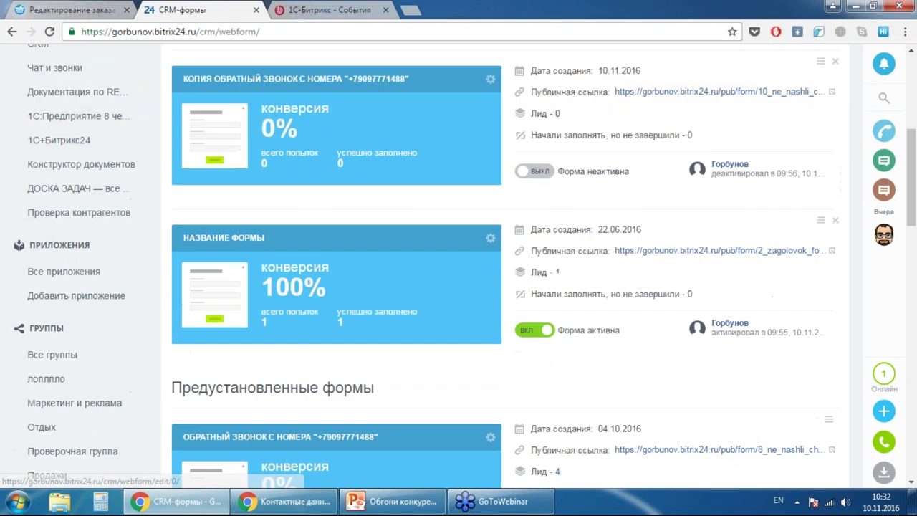
scroll(815, 184, up, 3)
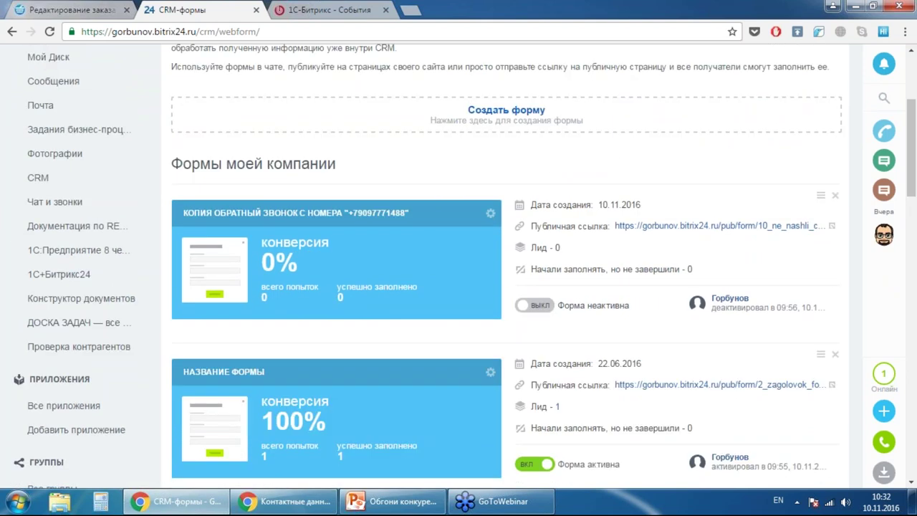
scroll(771, 180, down, 2)
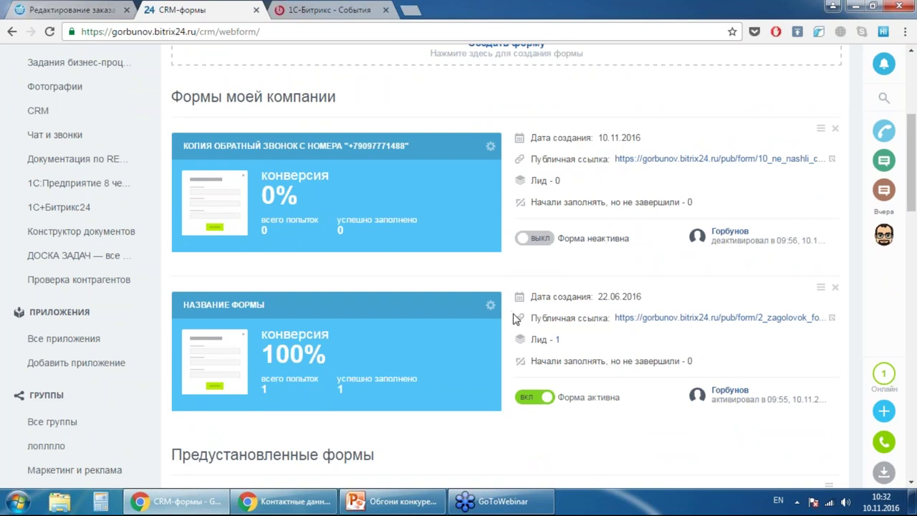
scroll(523, 317, down, 4)
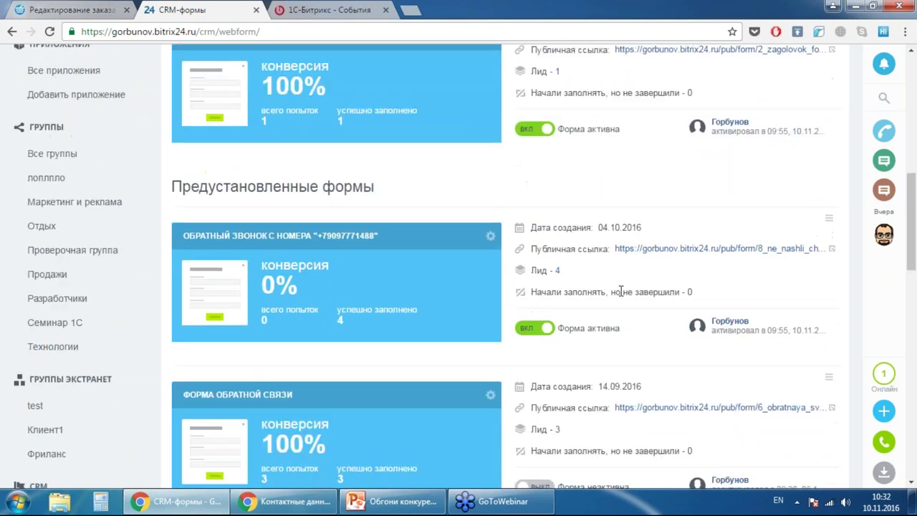
right_click(716, 252)
- Preview the callback form's copied public link in the other Chrome window, then close that window
click(724, 331)
click(284, 500)
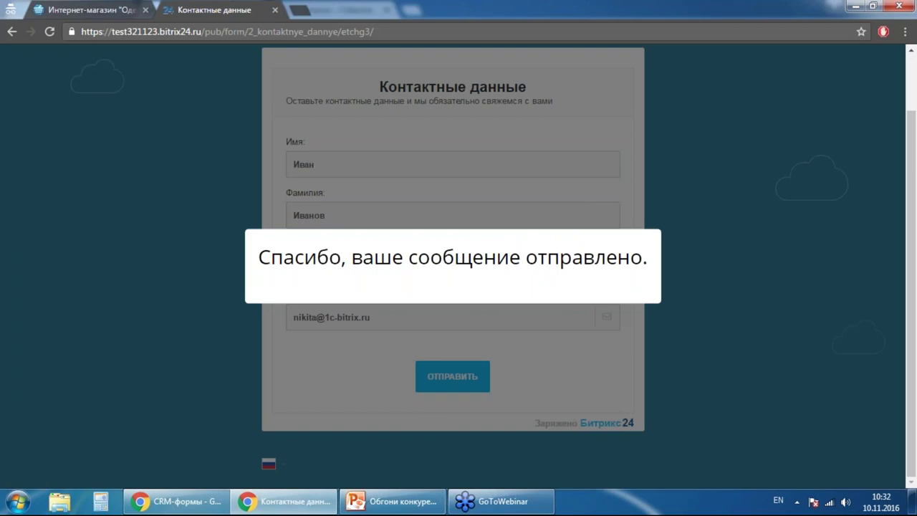
key(ctrl+l)
text(https://gorbunov.bitrix24.ru/pub/form/8_ne_nashli_chto_iskali/tokqpk/)
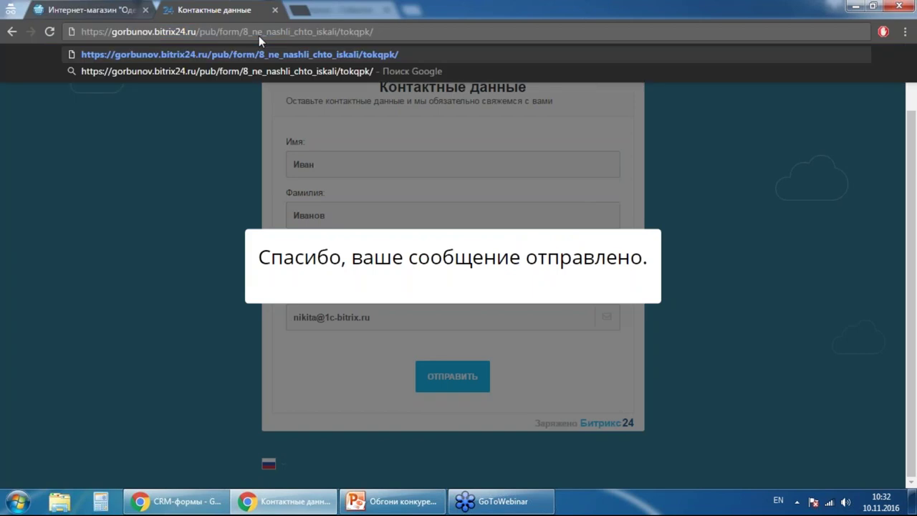
key(Return)
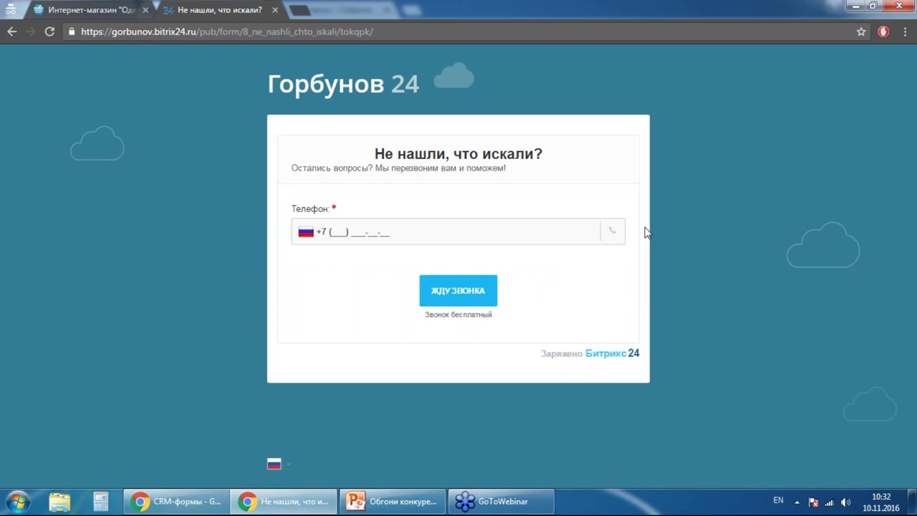
click(274, 10)
click(145, 10)
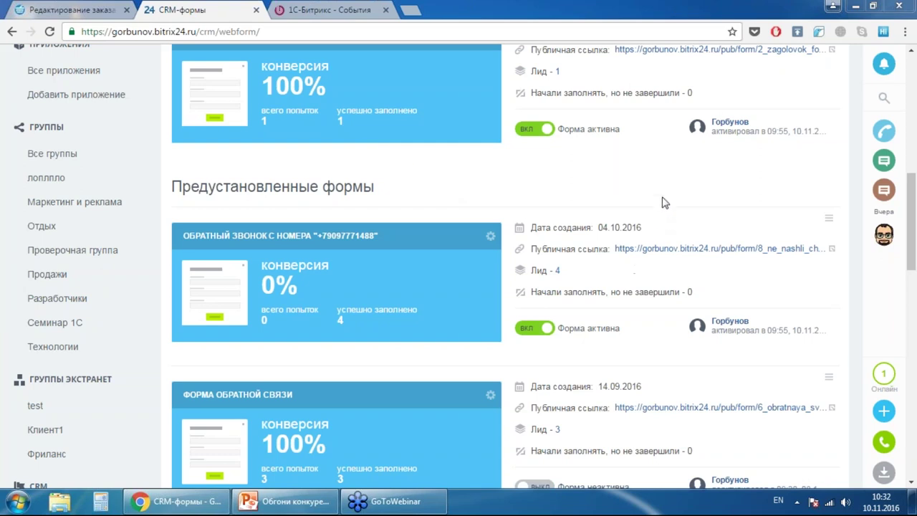
scroll(681, 246, up, 8)
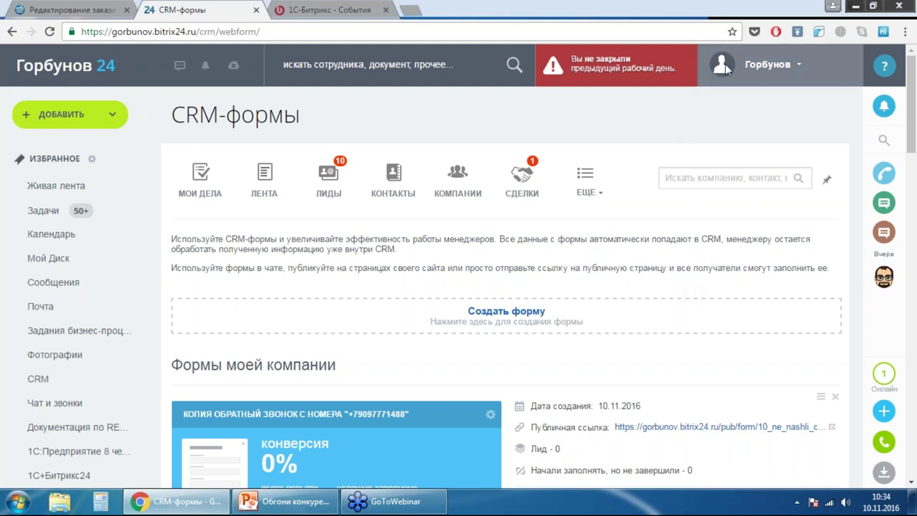
- Open Виджет на сайт from the ЕЩЕ menu and bring up the TEST widget's actions
click(598, 173)
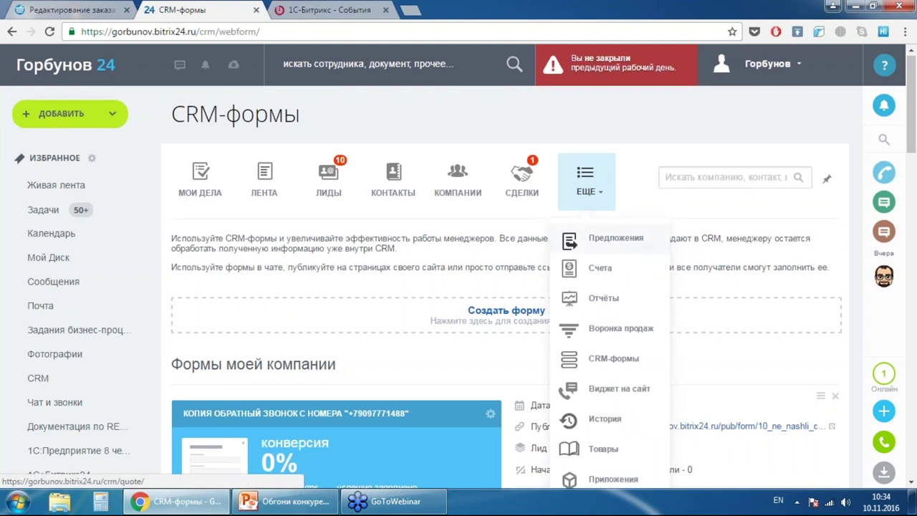
scroll(618, 246, down, 1)
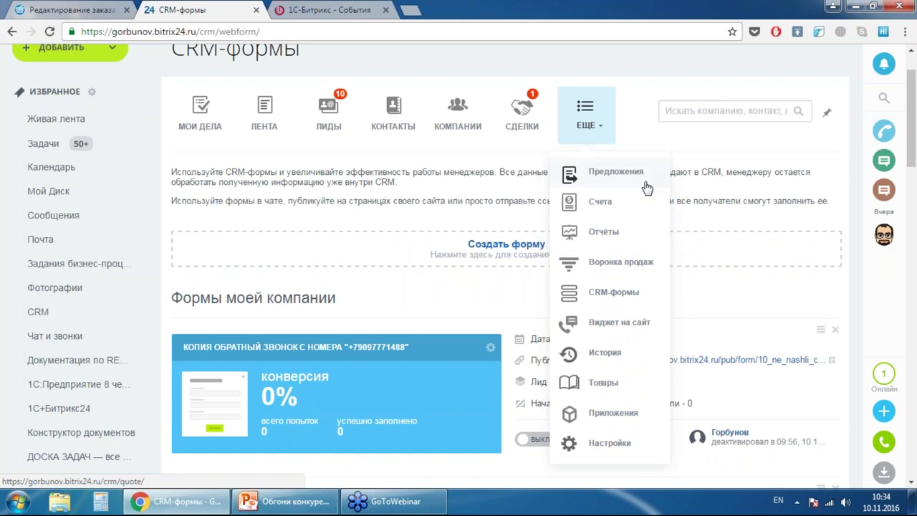
click(615, 322)
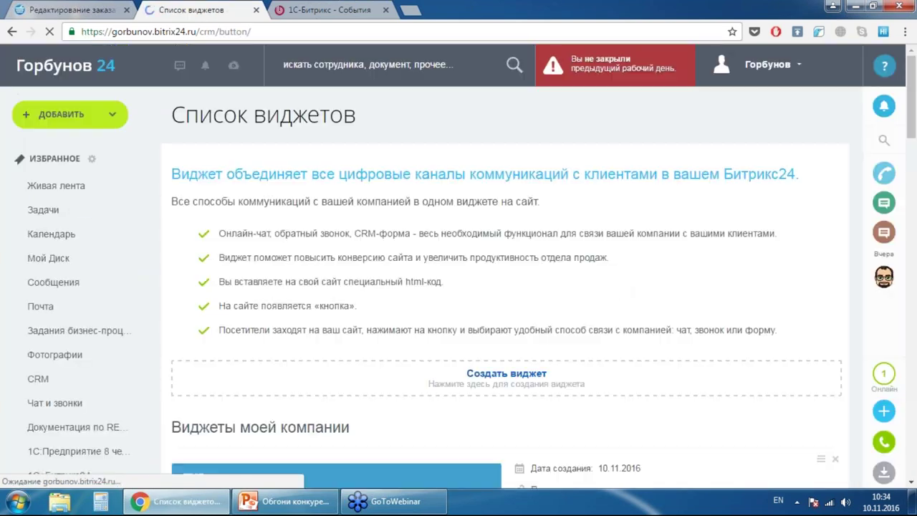
scroll(616, 281, down, 5)
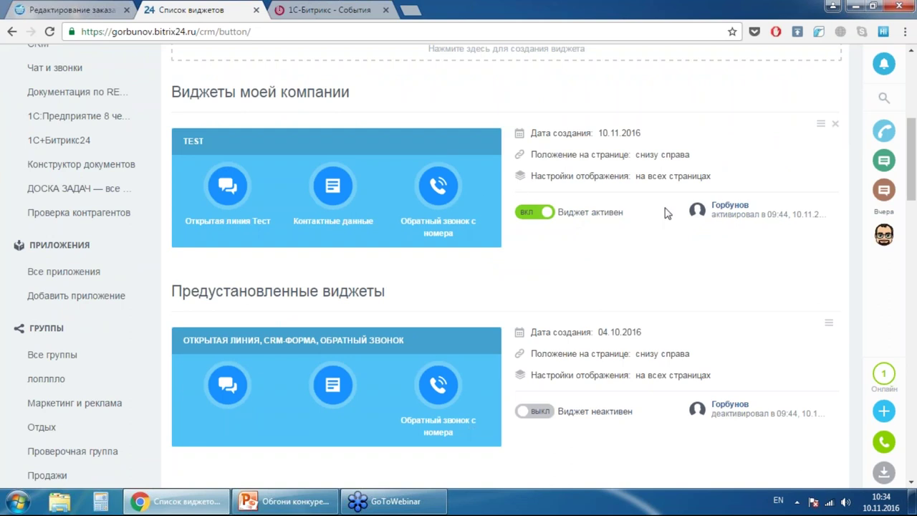
scroll(667, 213, down, 1)
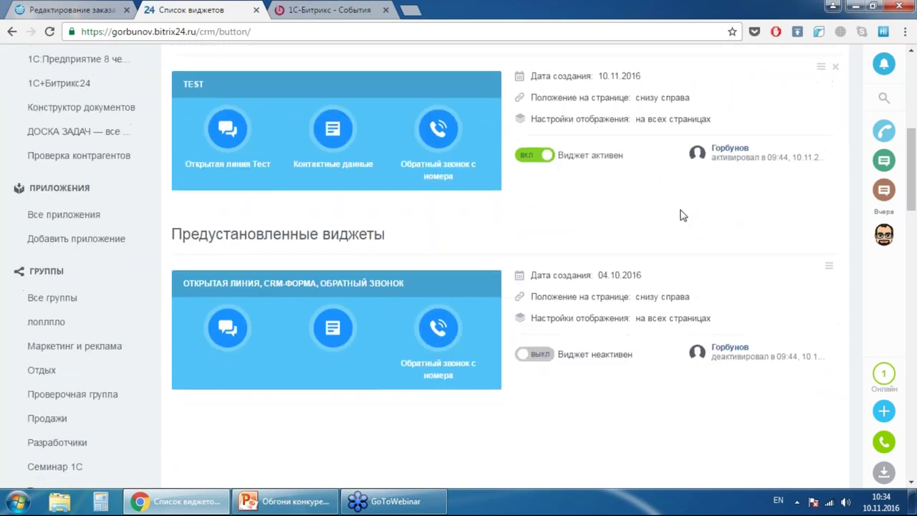
scroll(682, 215, up, 6)
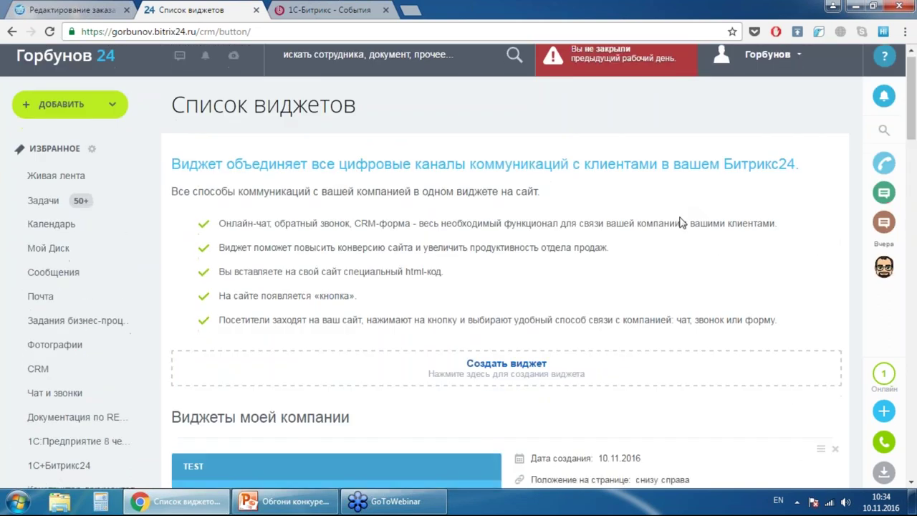
scroll(682, 223, down, 3)
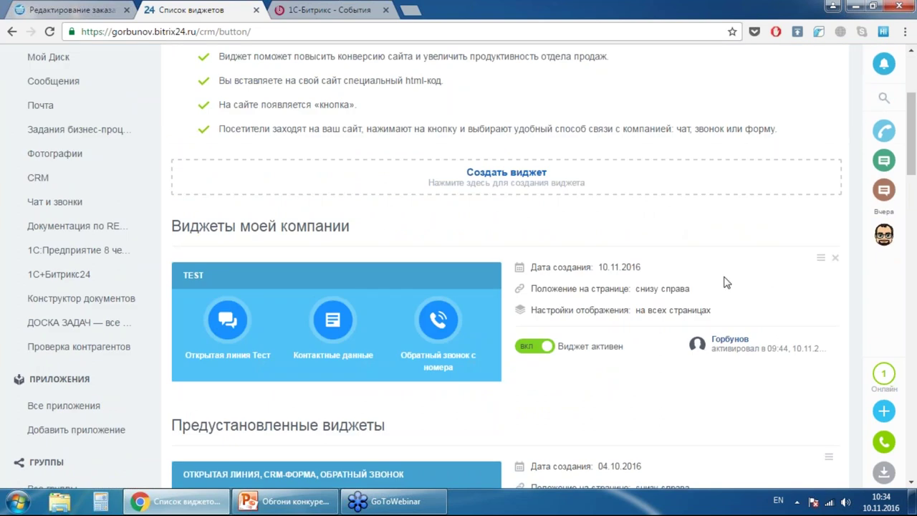
scroll(713, 225, down, 2)
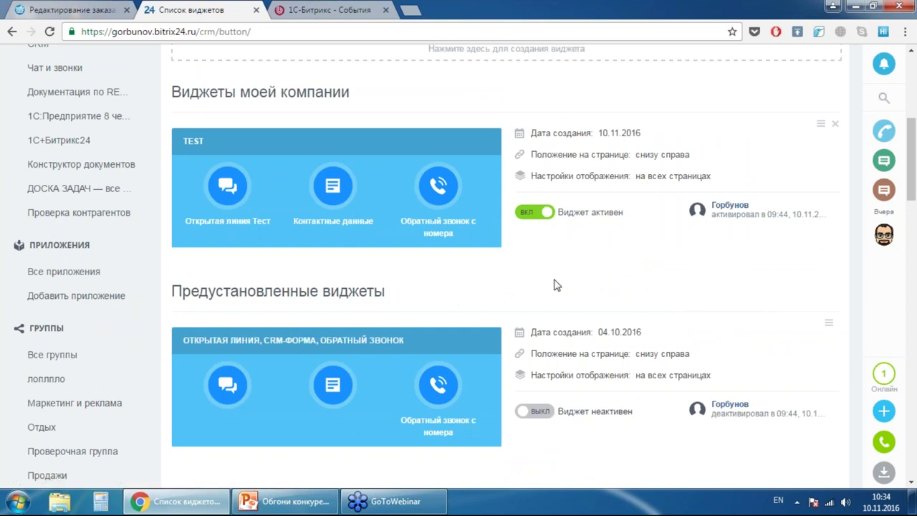
scroll(581, 280, up, 1)
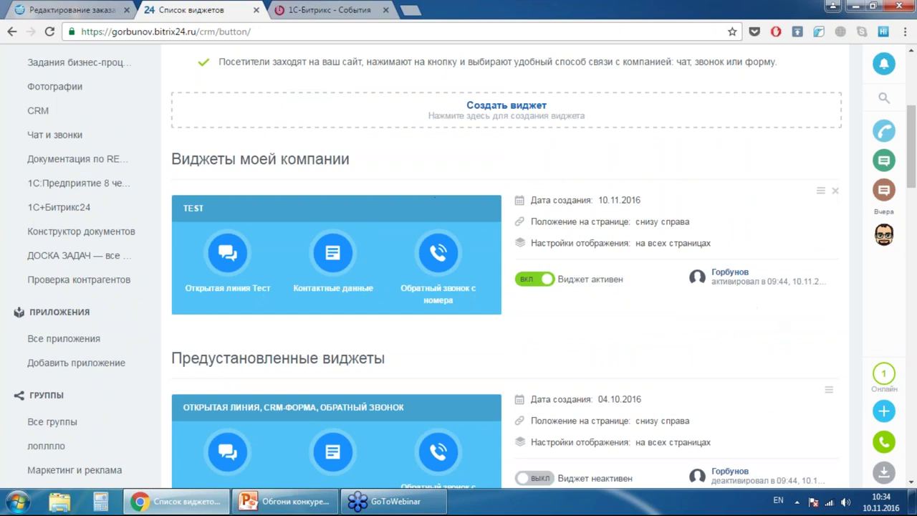
click(820, 191)
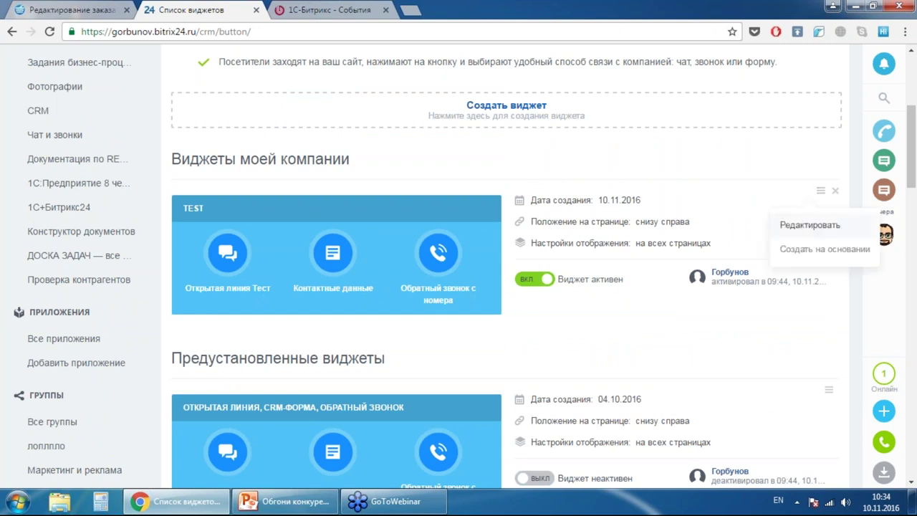
- Edit the TEST widget and open its Открытая линия Тест settings in a new tab
click(809, 225)
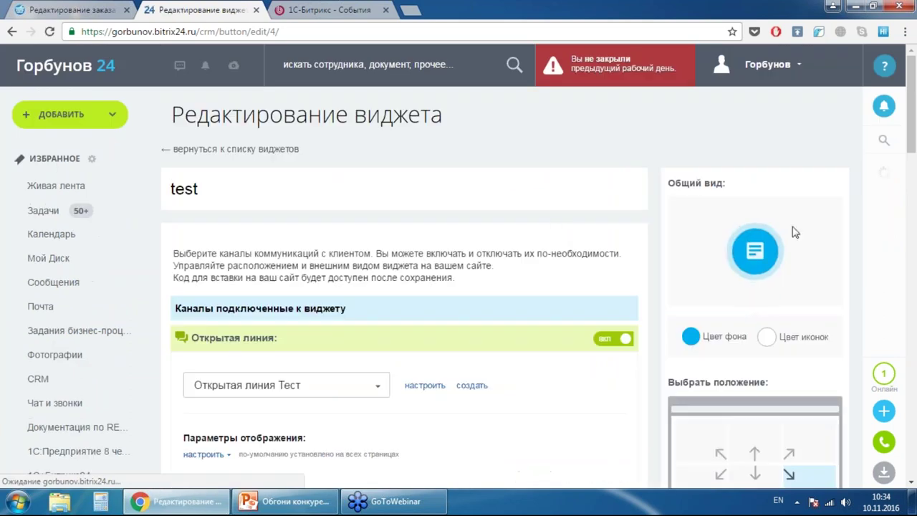
scroll(512, 184, down, 3)
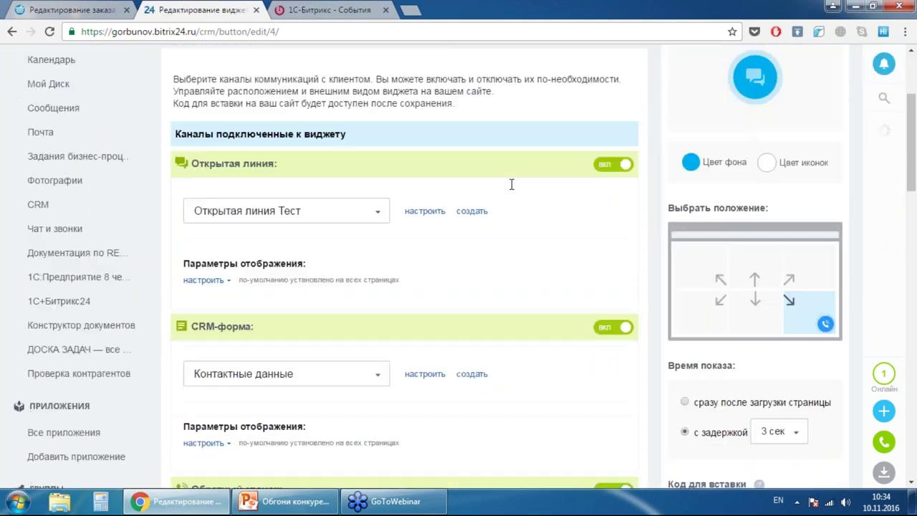
right_click(419, 184)
click(502, 194)
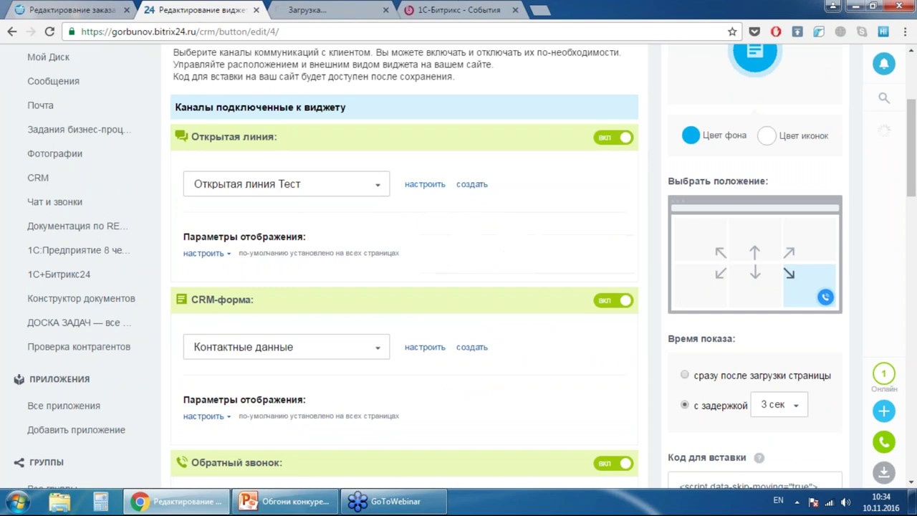
click(330, 10)
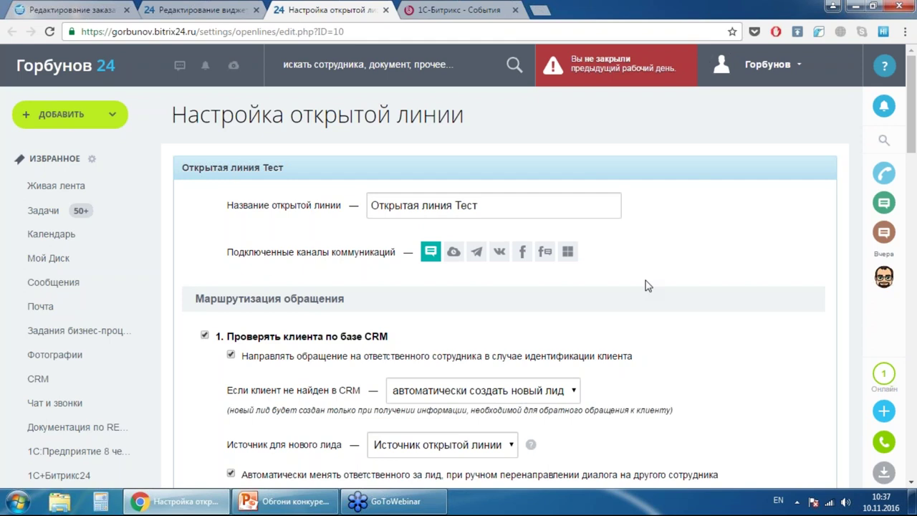
scroll(662, 237, down, 3)
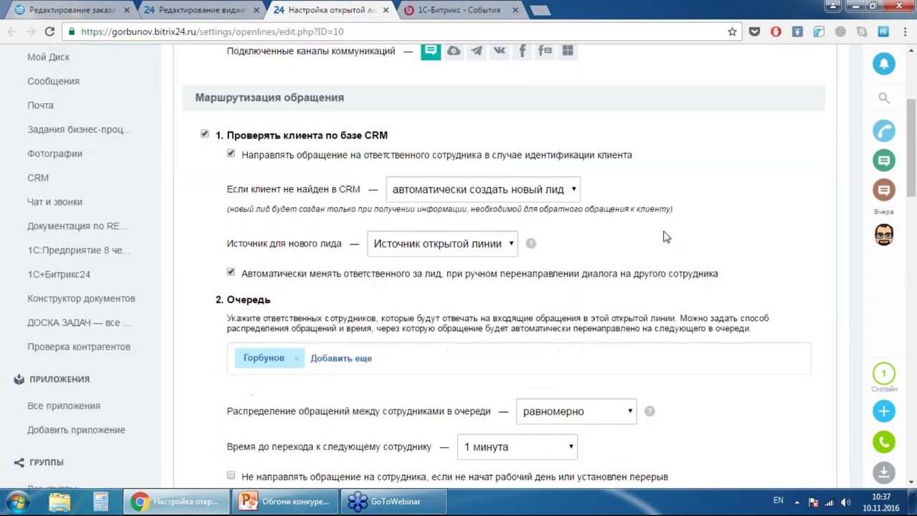
scroll(665, 236, down, 2)
scroll(668, 239, up, 3)
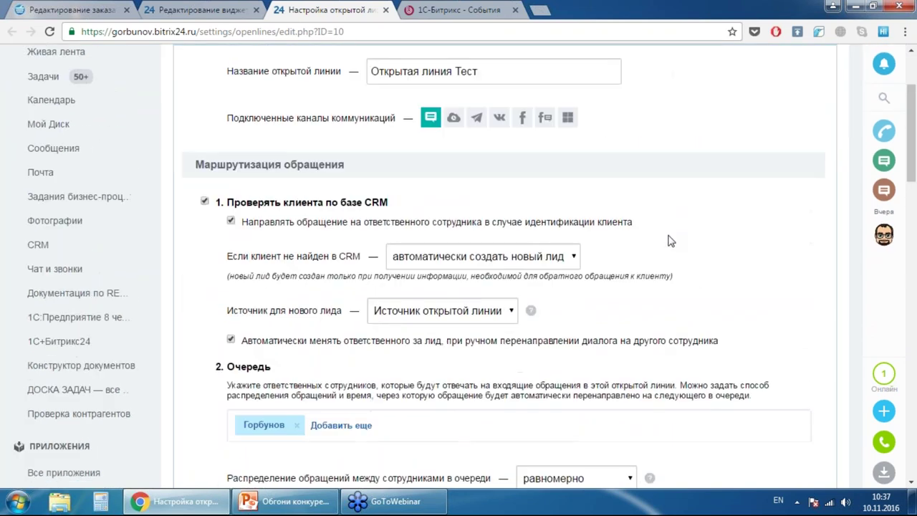
scroll(669, 240, up, 2)
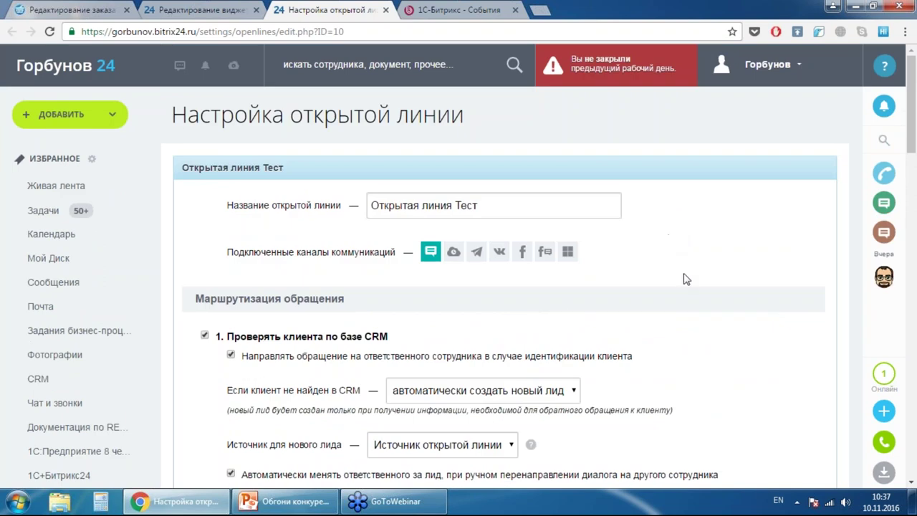
scroll(465, 276, down, 1)
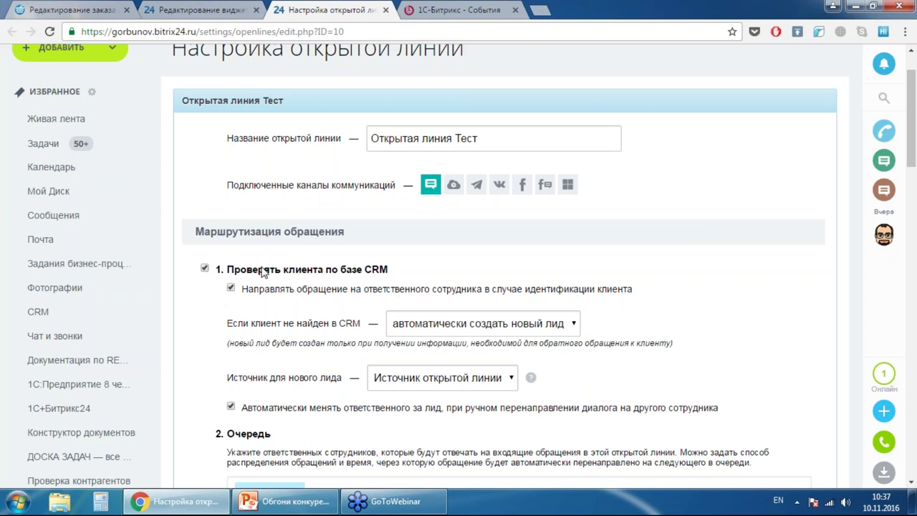
scroll(758, 151, down, 2)
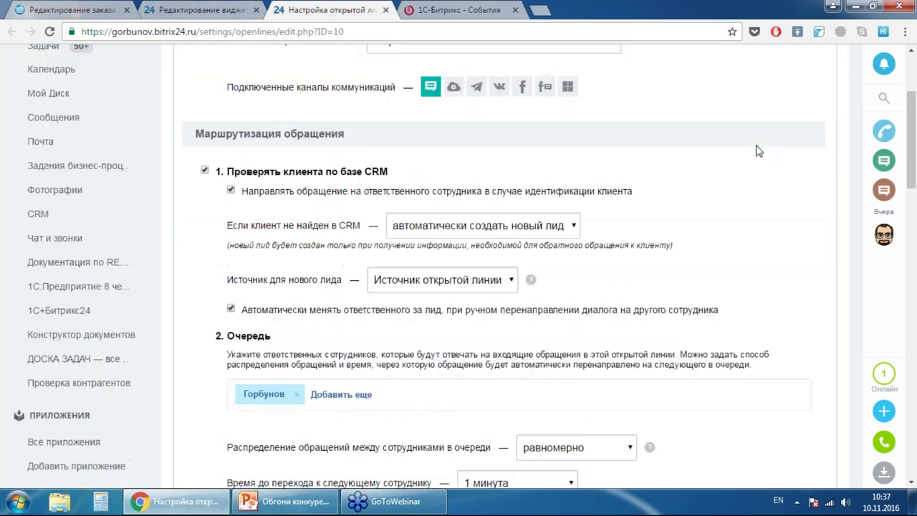
scroll(759, 151, down, 2)
scroll(556, 156, down, 1)
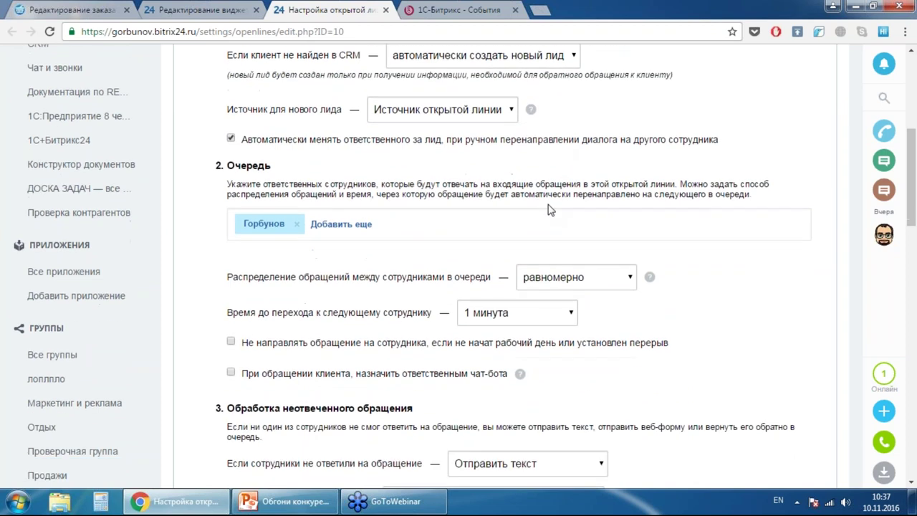
scroll(301, 192, down, 4)
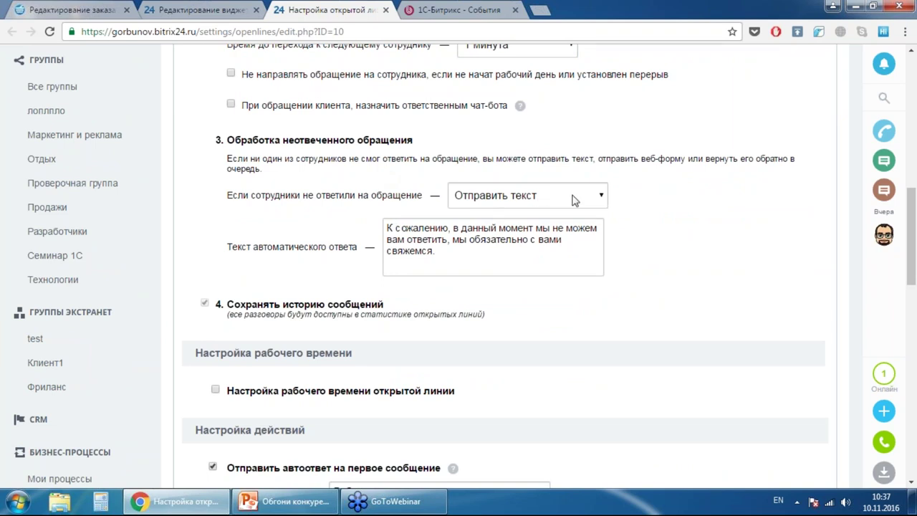
scroll(573, 199, down, 2)
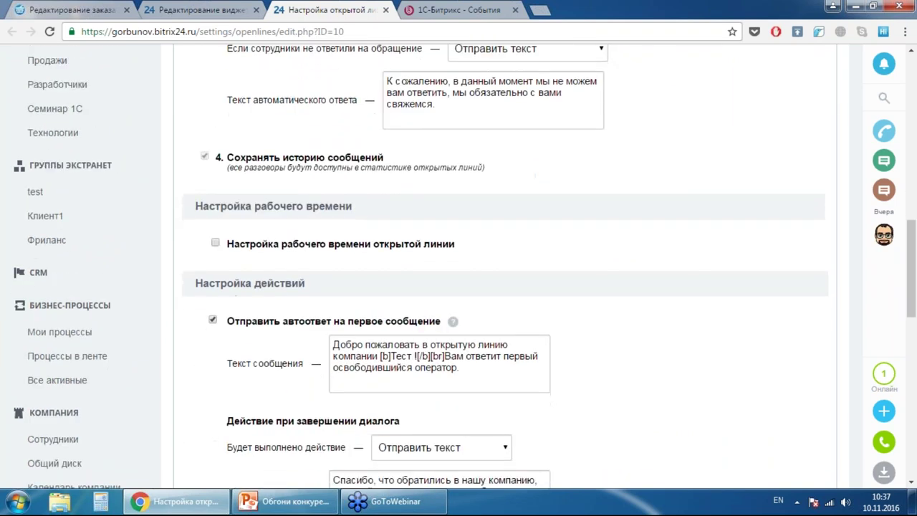
scroll(599, 203, down, 5)
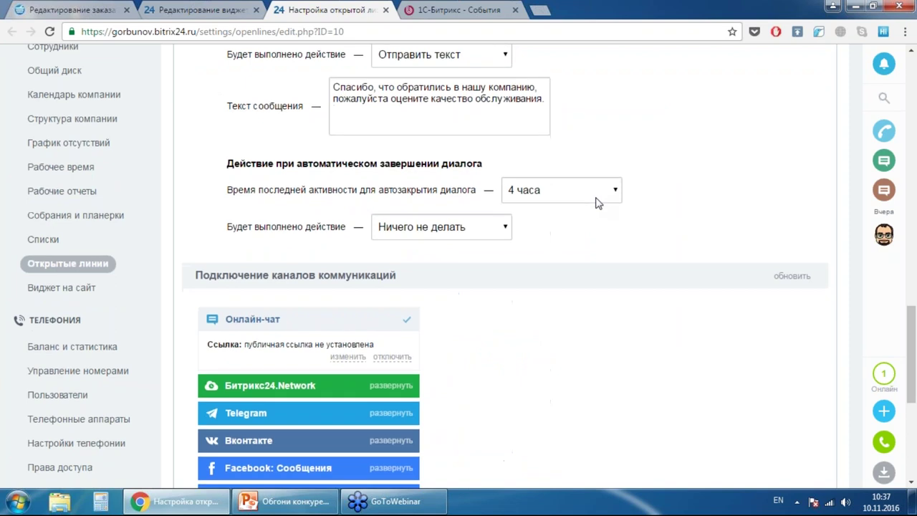
scroll(595, 202, down, 2)
scroll(608, 211, up, 4)
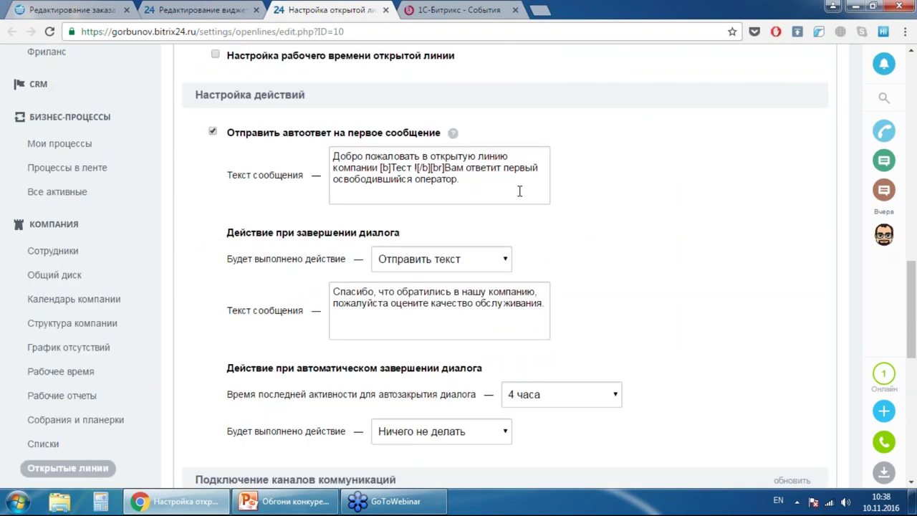
scroll(580, 181, down, 1)
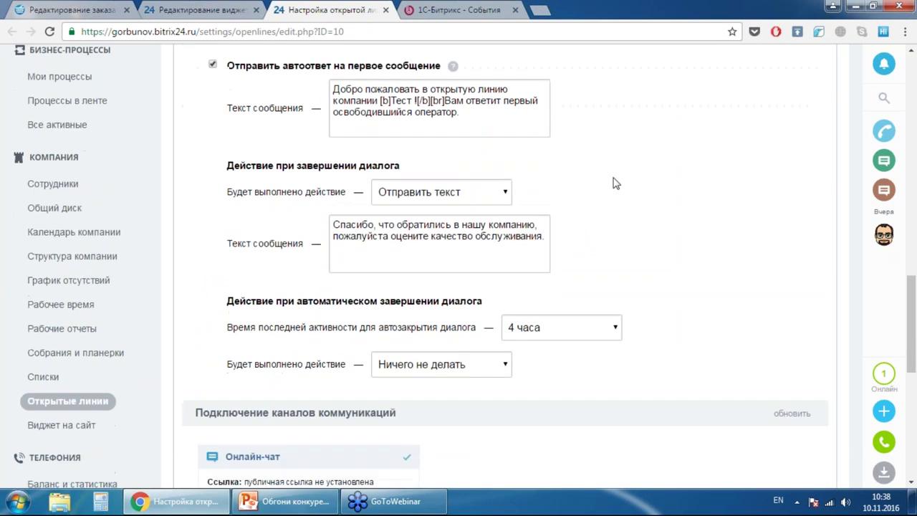
scroll(594, 172, down, 4)
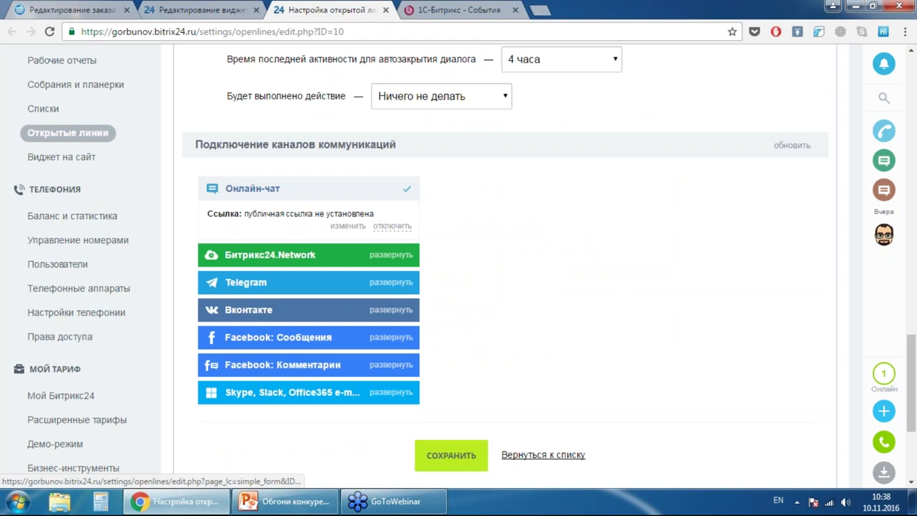
- Name the Онлайн-чат public page 123123, save it, and select the full /online/123123 link
click(347, 226)
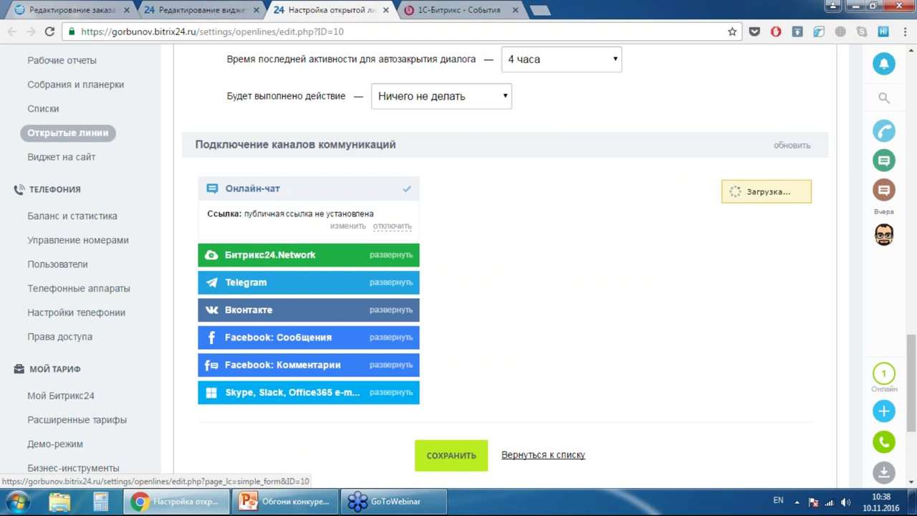
click(405, 207)
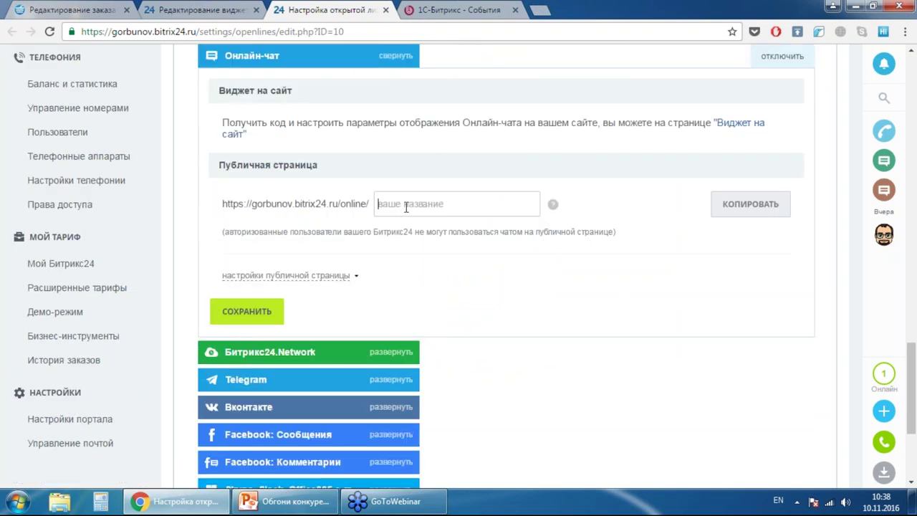
text(123123)
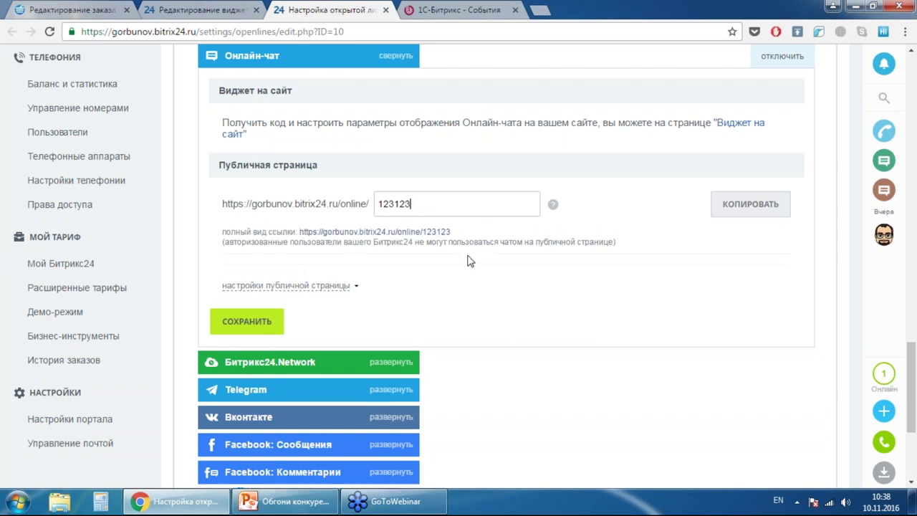
click(246, 324)
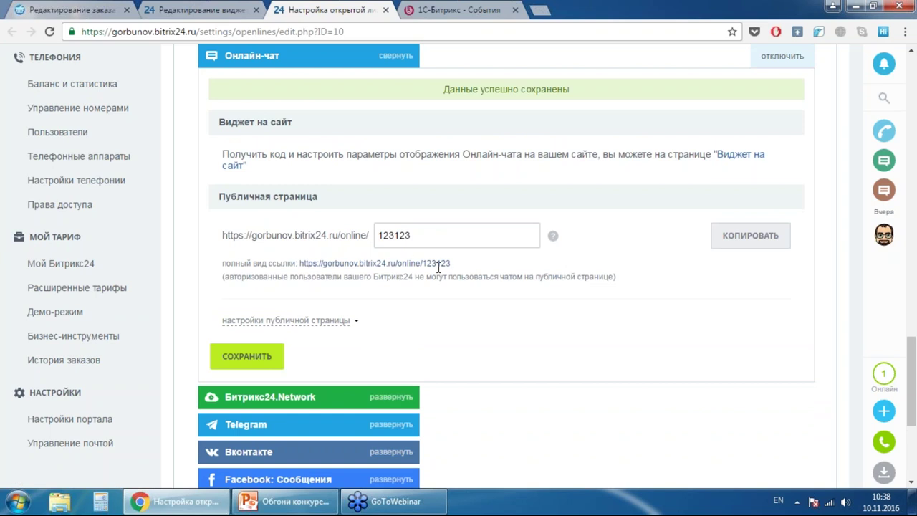
drag(455, 270, 300, 270)
key(ctrl+c)
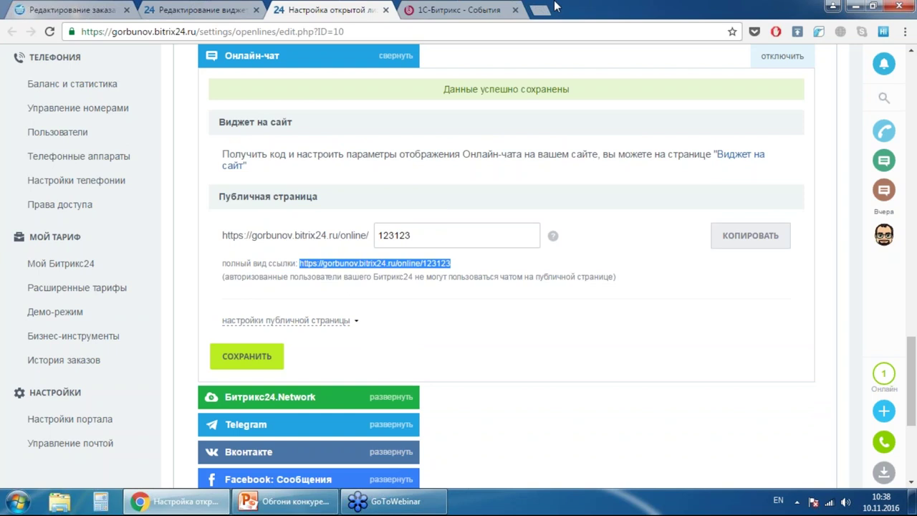
key(ctrl+t)
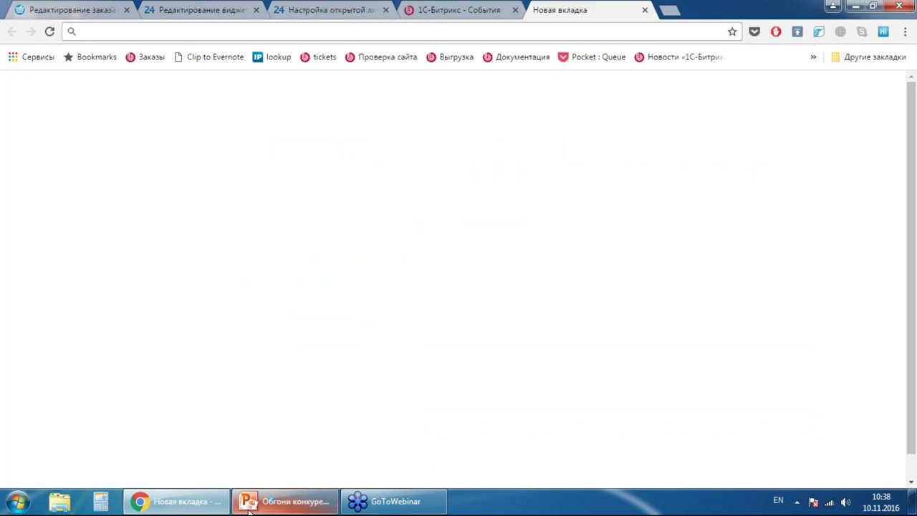
- Preview gorbunov.bitrix24.ru/online/123123 in an incognito window, then return to the open line settings
click(904, 31)
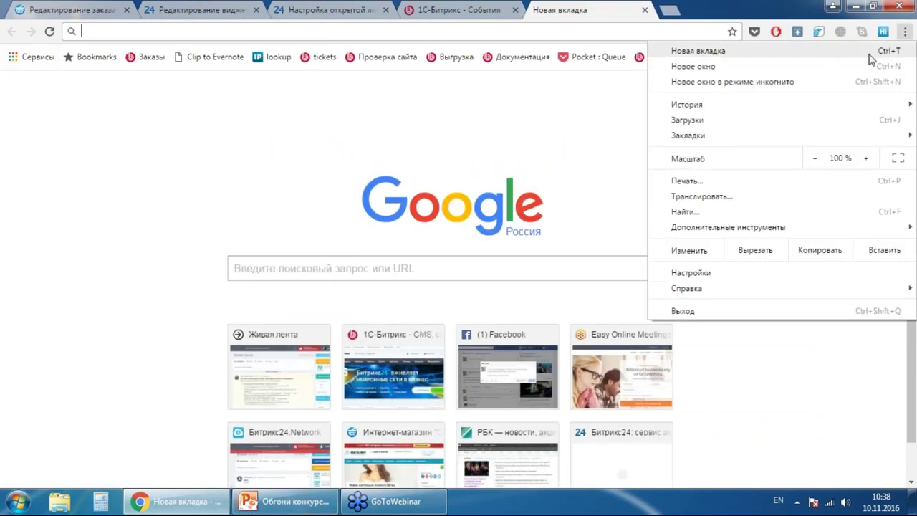
click(807, 83)
key(ctrl+v)
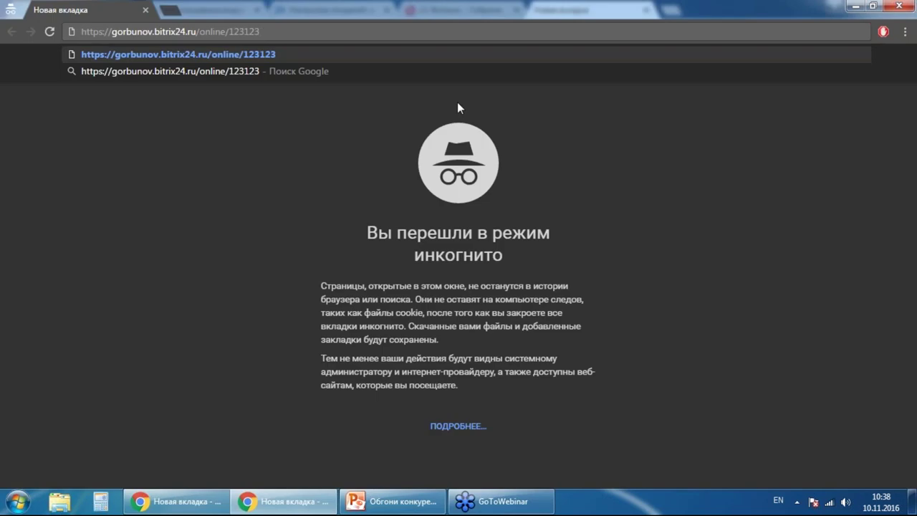
key(Return)
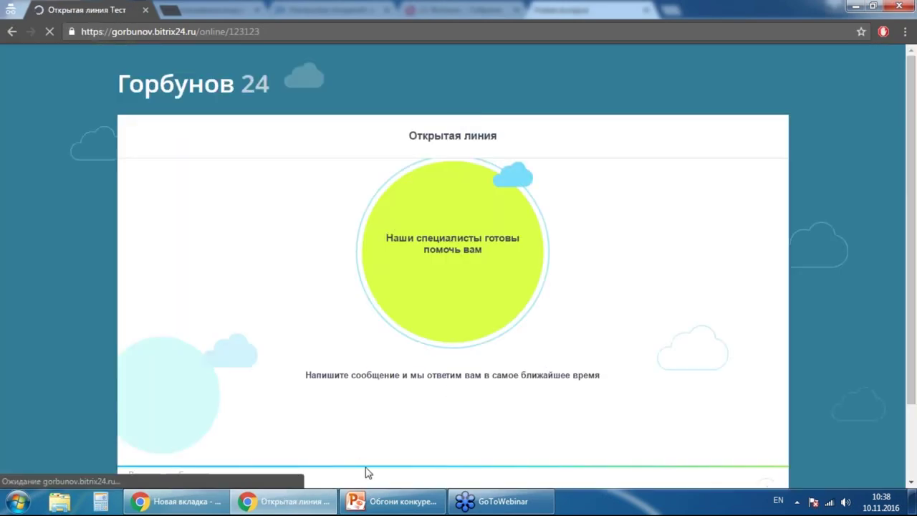
scroll(405, 374, down, 2)
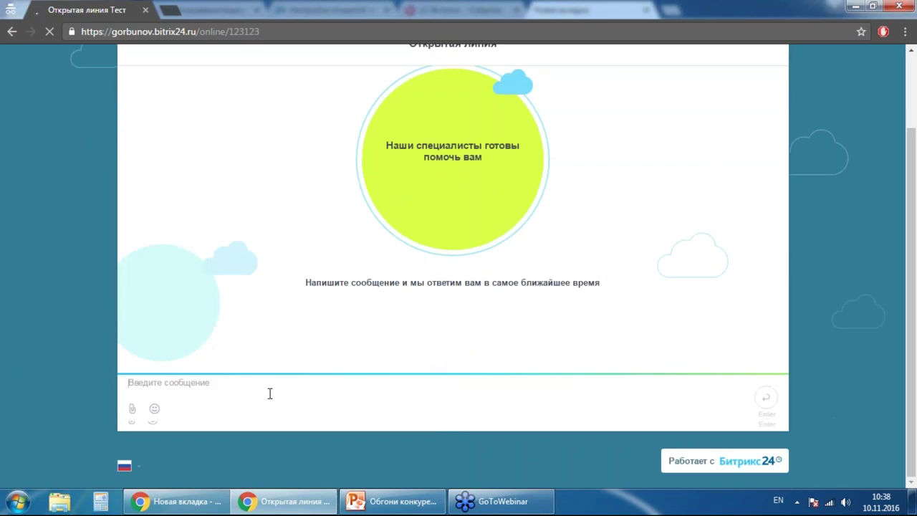
scroll(530, 303, up, 2)
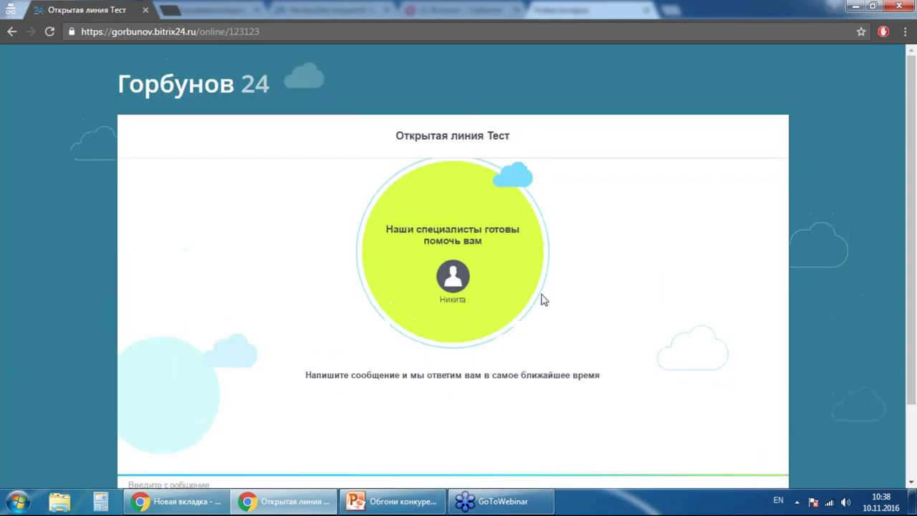
click(146, 9)
click(464, 9)
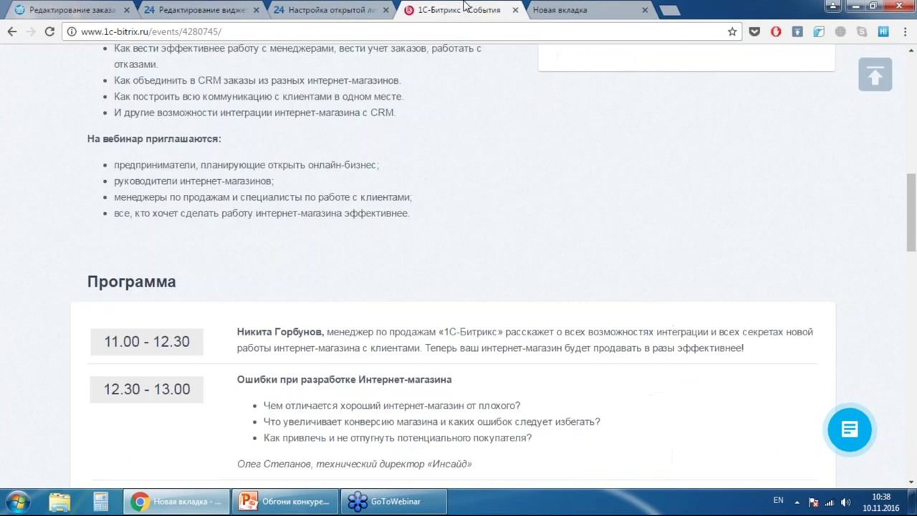
click(330, 8)
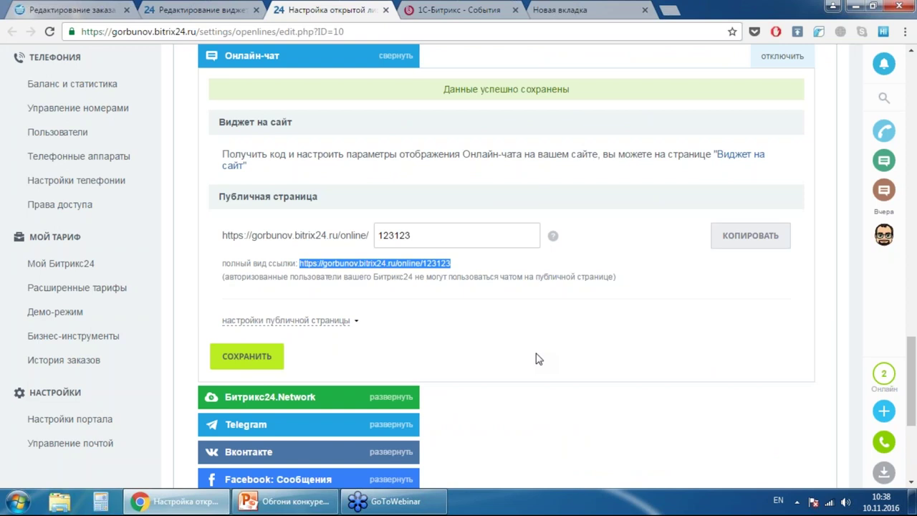
- Expand the Битрикс24.Network and Telegram channels and start the Создать новый бот guide
scroll(491, 305, down, 1)
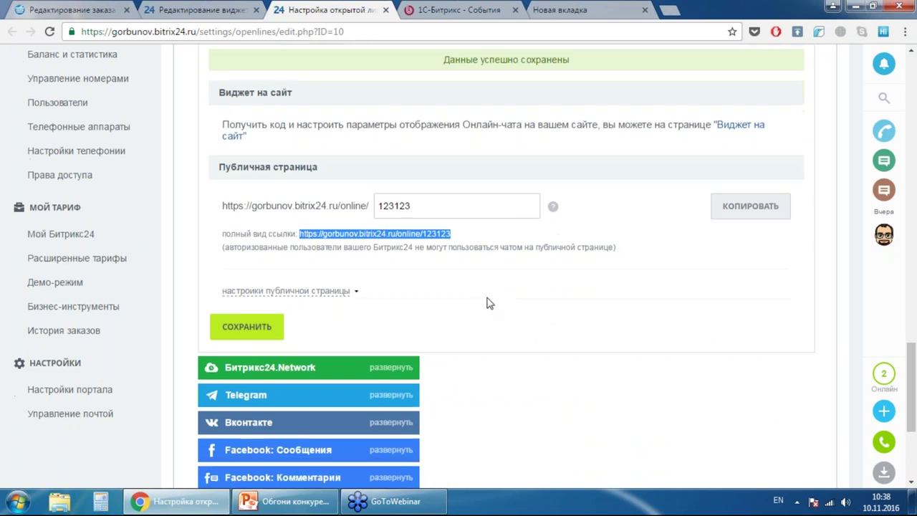
click(394, 330)
scroll(602, 254, down, 3)
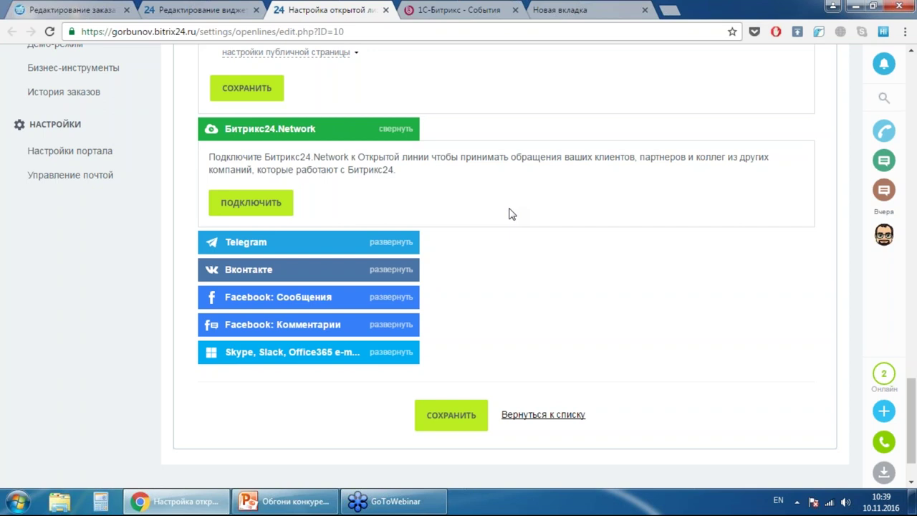
click(403, 246)
scroll(559, 223, down, 1)
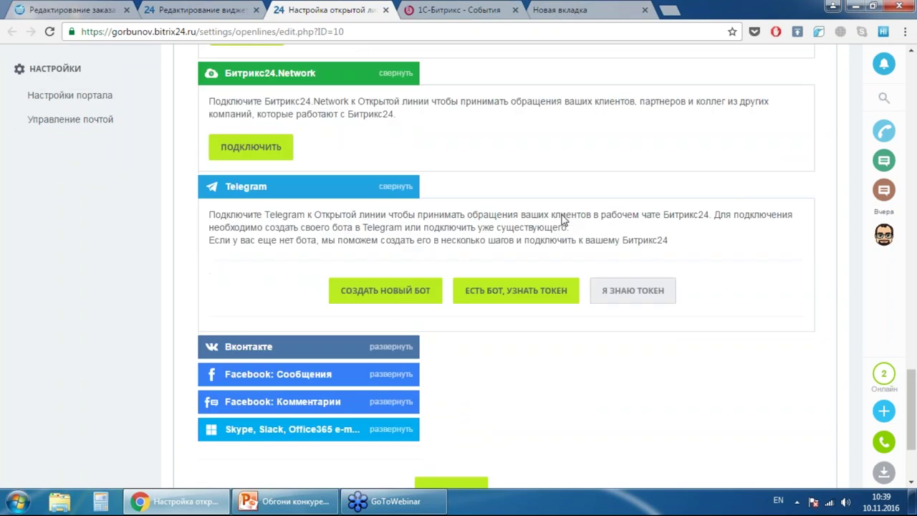
scroll(562, 221, down, 1)
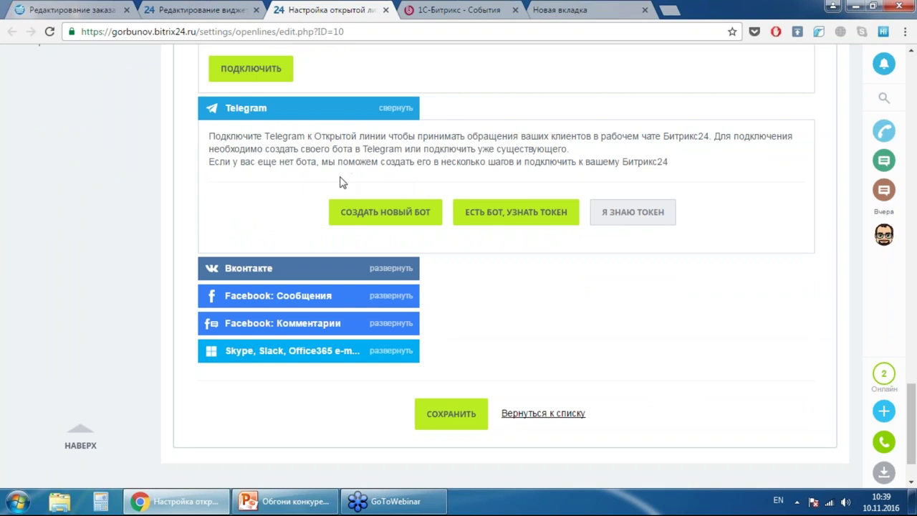
click(360, 215)
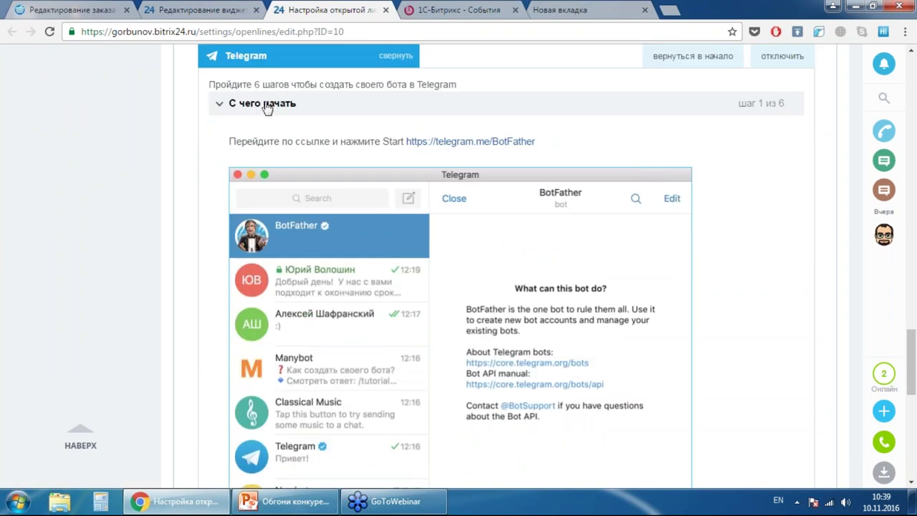
- Expand the Telegram guide's Создаем бота step and the Вконтакте channel's connection details
scroll(714, 181, down, 1)
scroll(712, 174, down, 7)
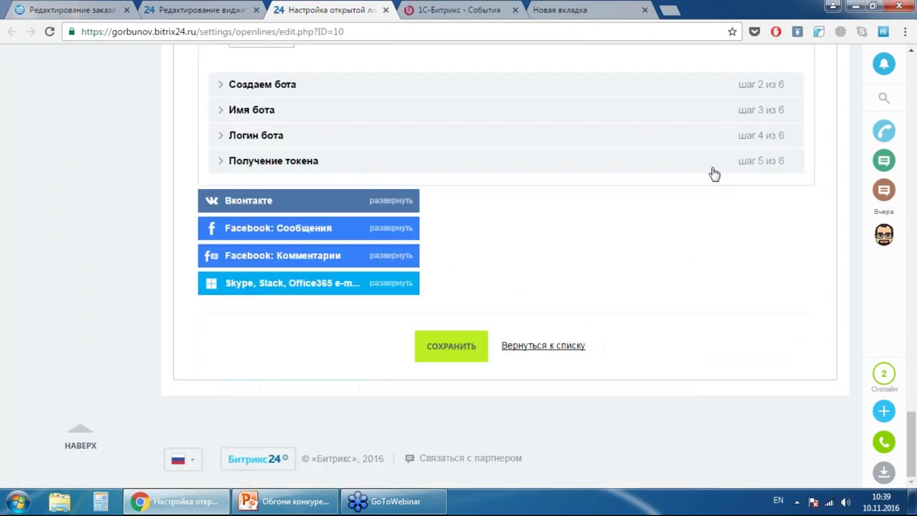
scroll(712, 174, up, 2)
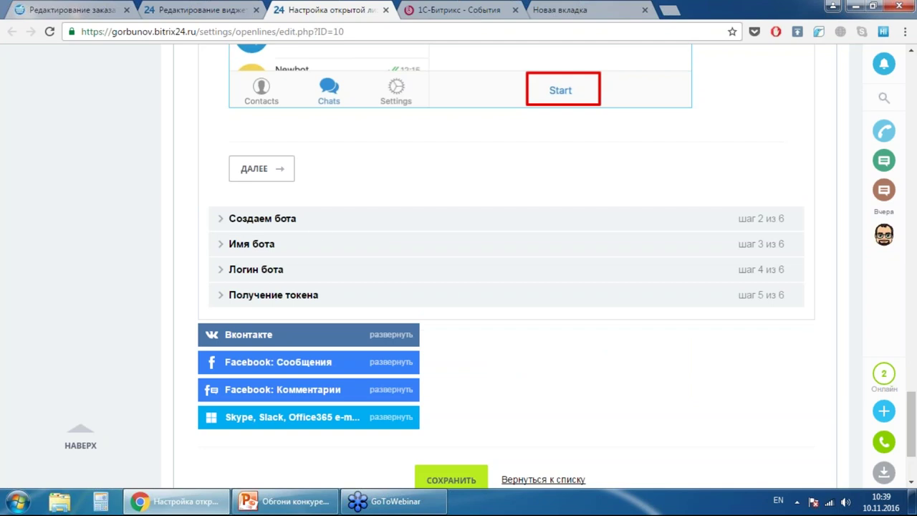
click(318, 228)
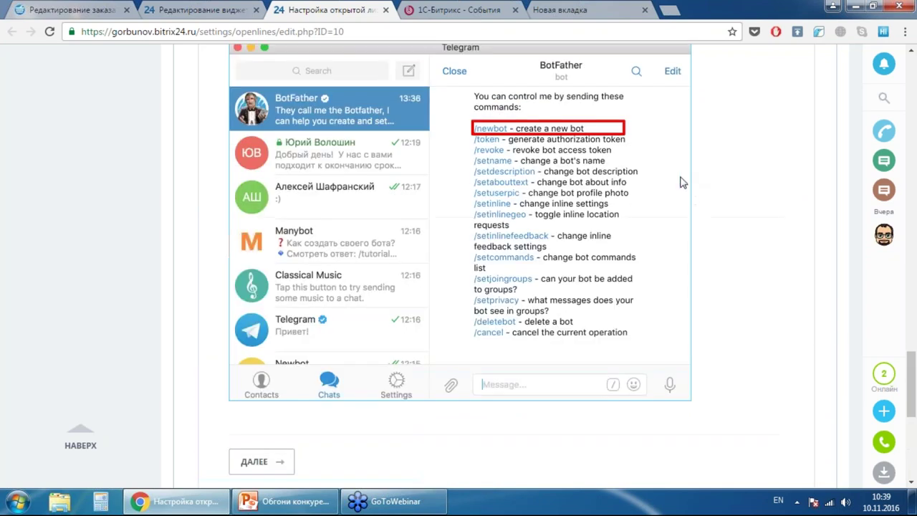
scroll(681, 179, down, 5)
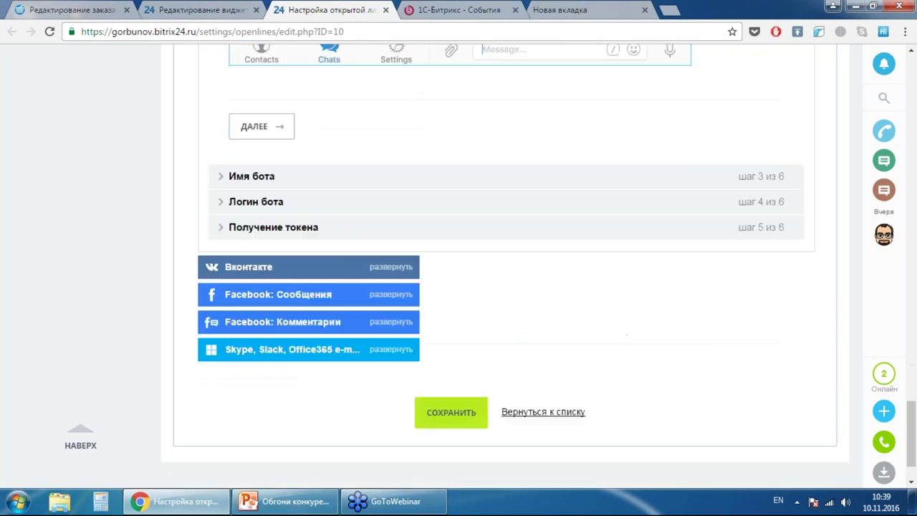
click(398, 267)
scroll(545, 225, down, 1)
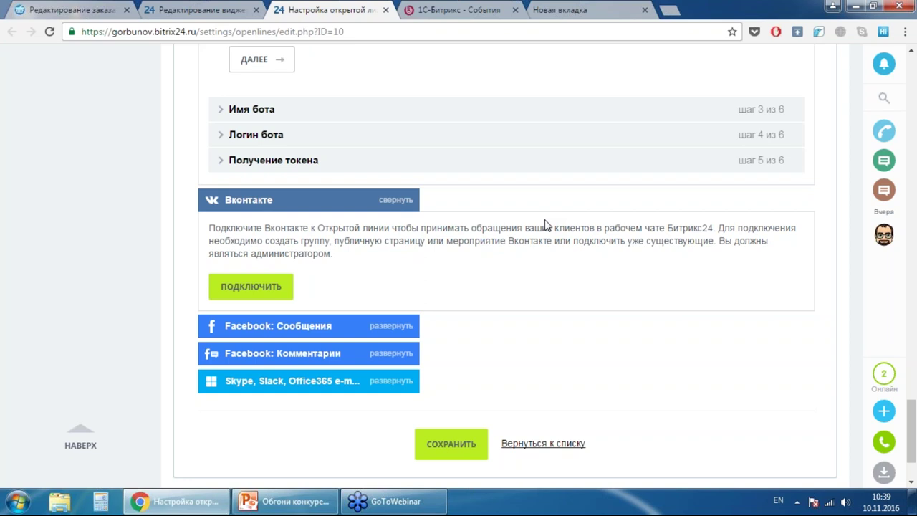
- Expand the Facebook Messages, Facebook Comments and Skype/Slack/Office365 channel details, then save the open line
scroll(464, 141, down, 3)
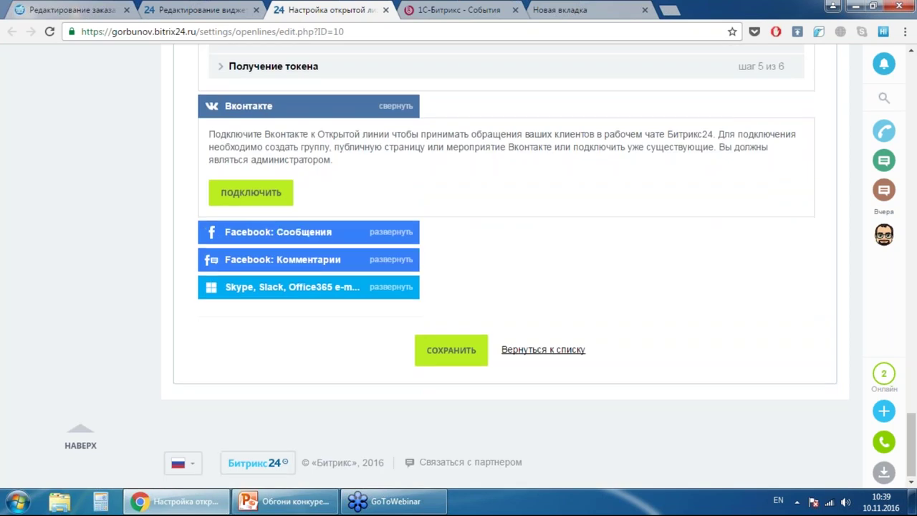
click(374, 229)
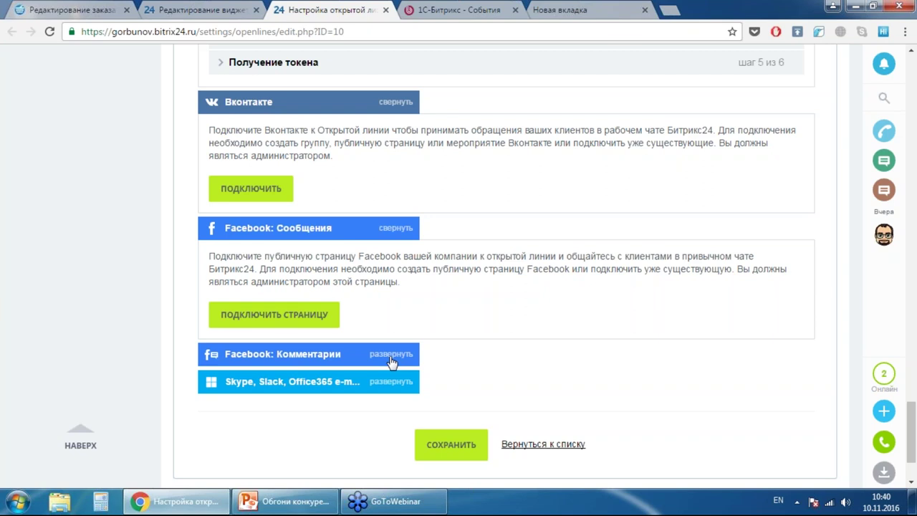
click(391, 353)
scroll(545, 284, down, 1)
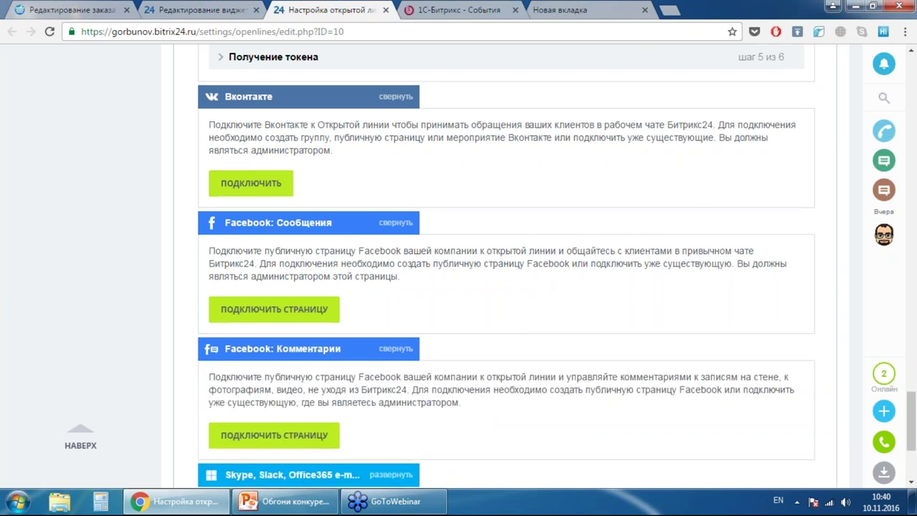
scroll(601, 220, down, 3)
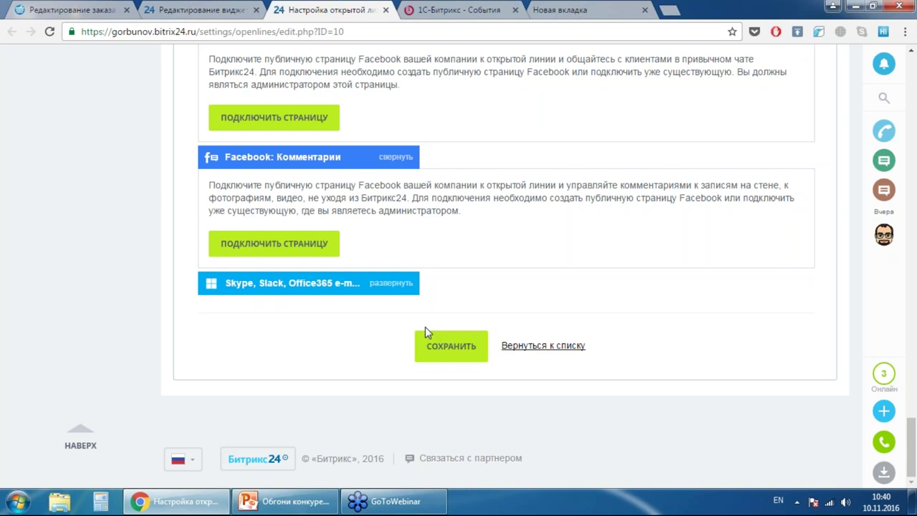
click(393, 283)
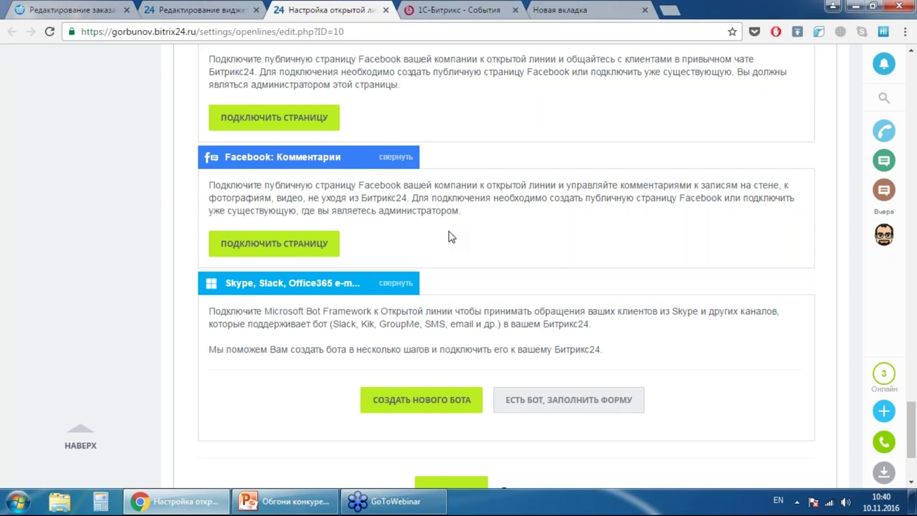
scroll(479, 246, down, 3)
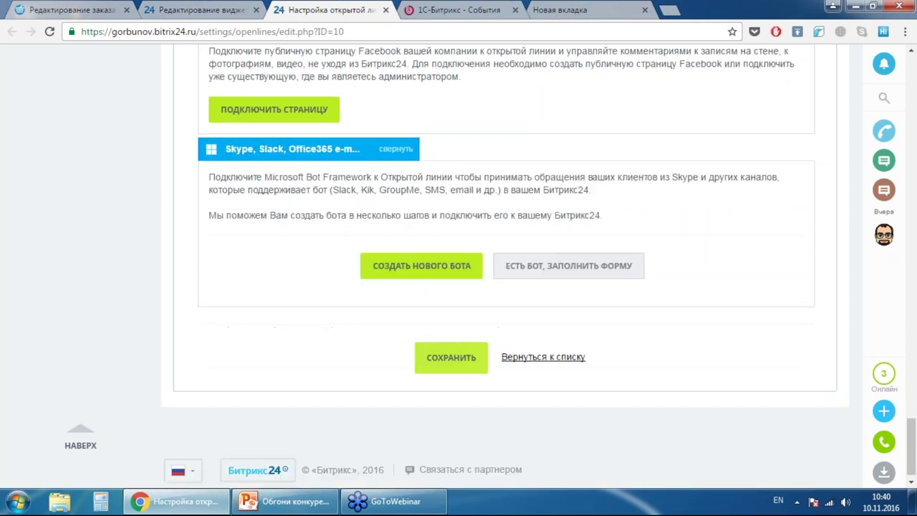
click(450, 357)
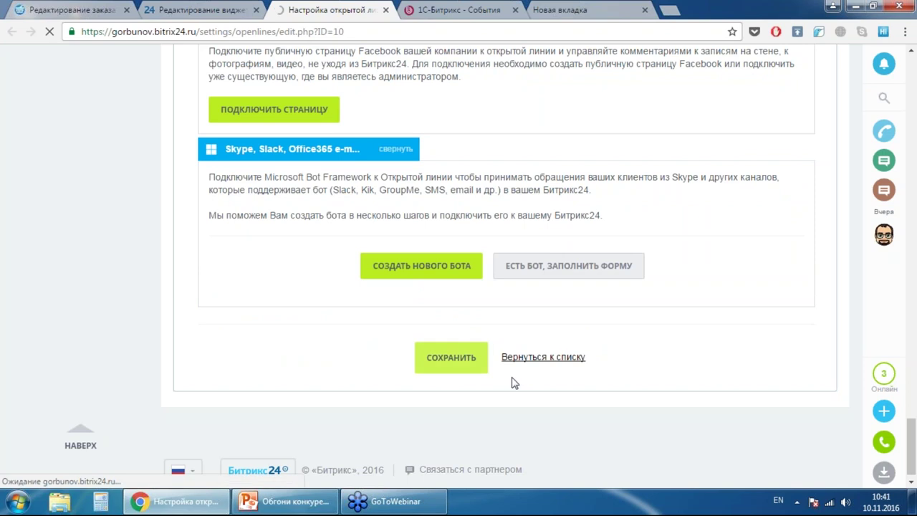
- Return to the Редактирование виджета page for the TEST widget and review its settings
scroll(633, 298, down, 5)
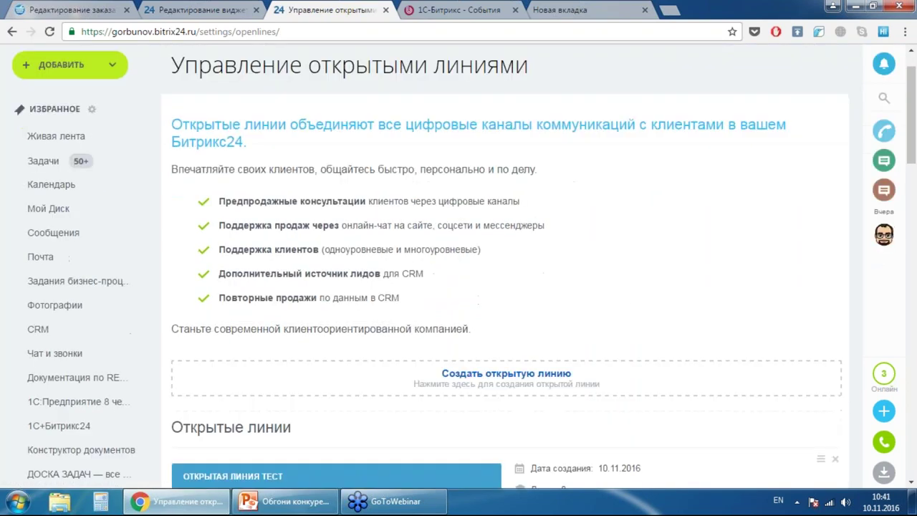
scroll(296, 262, down, 5)
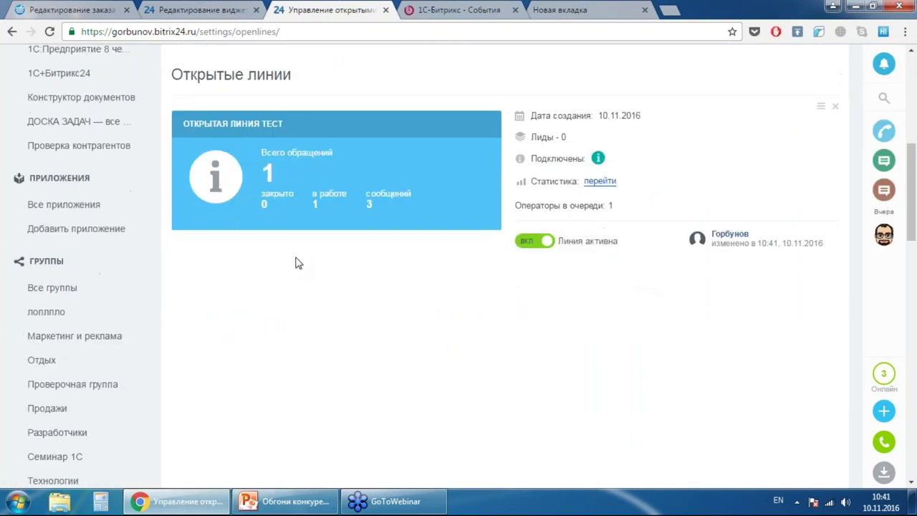
scroll(446, 289, up, 6)
scroll(459, 265, up, 3)
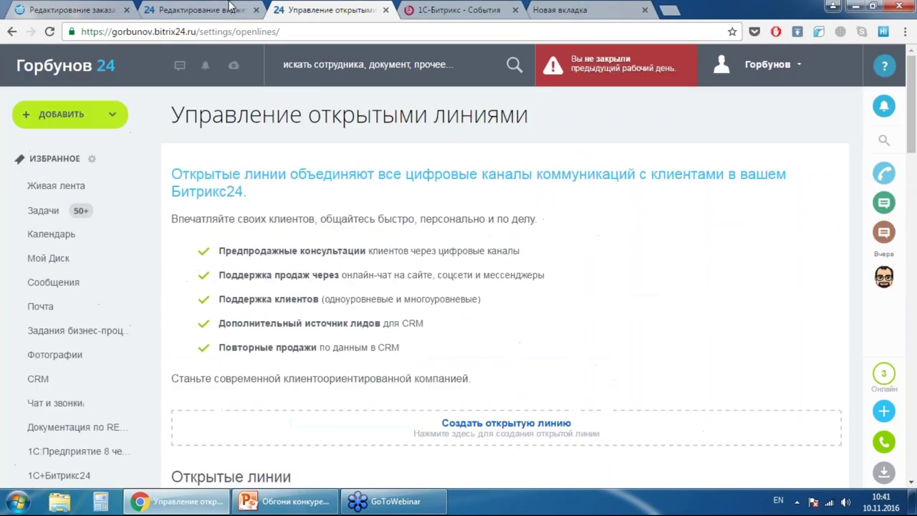
click(193, 9)
scroll(487, 224, up, 3)
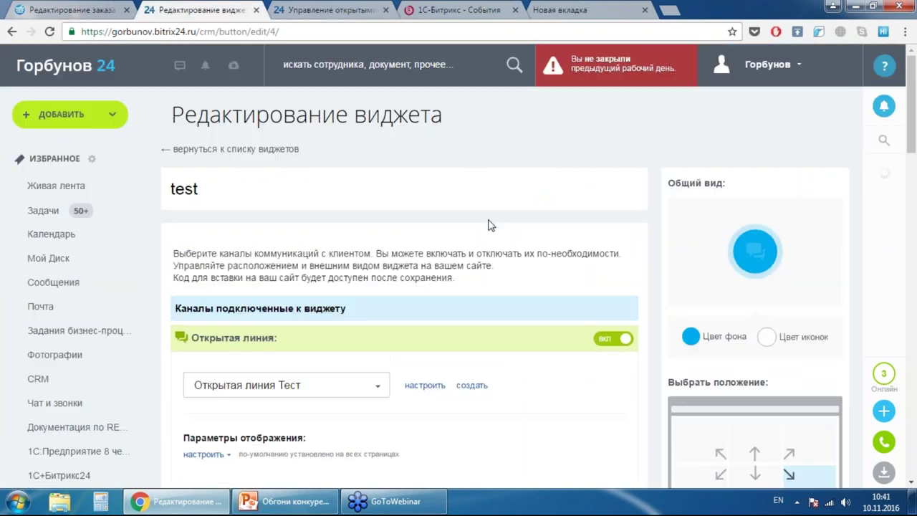
scroll(487, 225, down, 2)
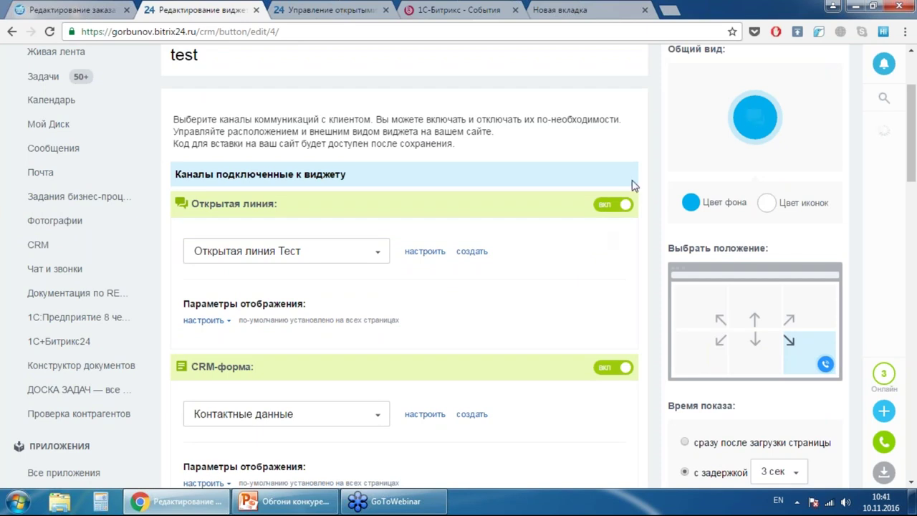
scroll(369, 258, down, 5)
scroll(466, 252, up, 3)
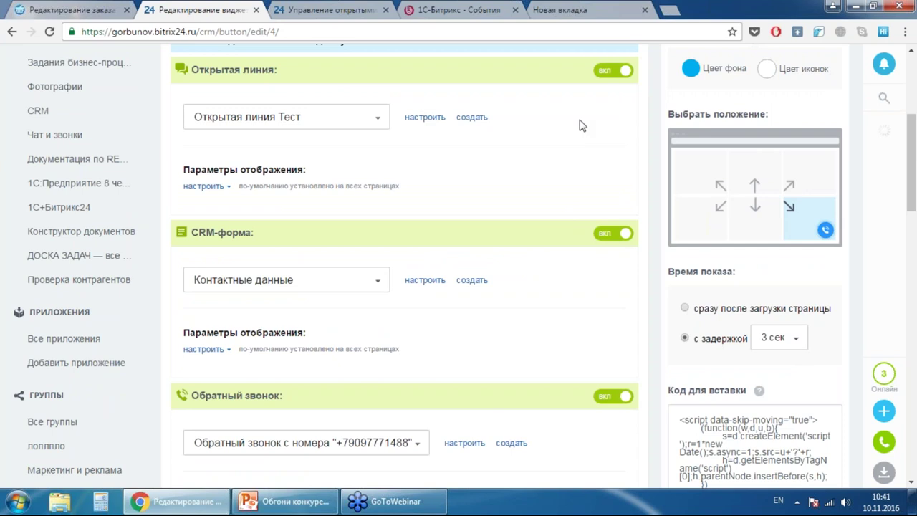
scroll(537, 121, down, 2)
scroll(337, 159, up, 3)
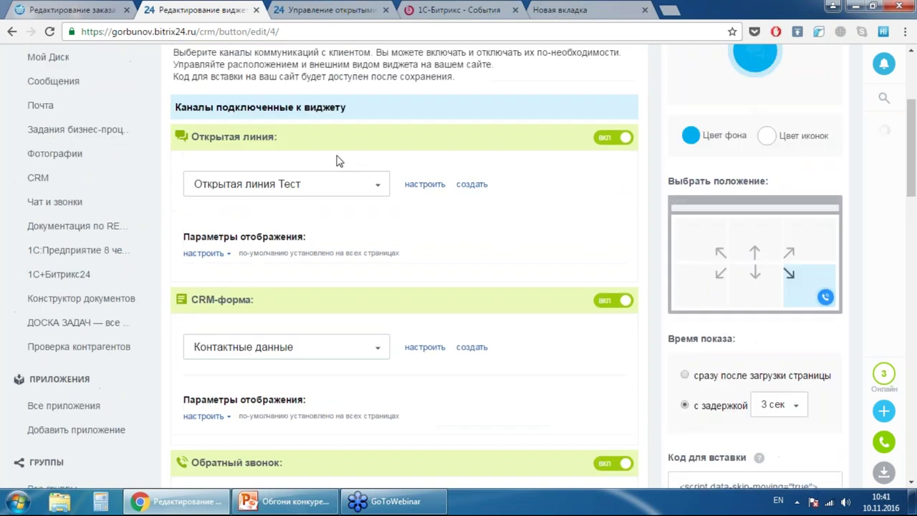
- Keep Открытая линия Тест as the widget's open line and apply the widget settings
click(348, 185)
click(349, 184)
scroll(501, 125, down, 3)
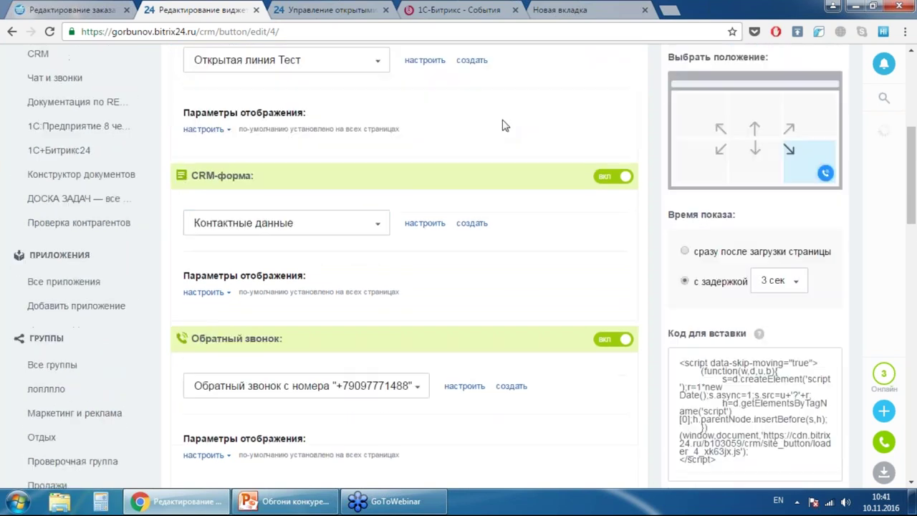
scroll(501, 126, down, 1)
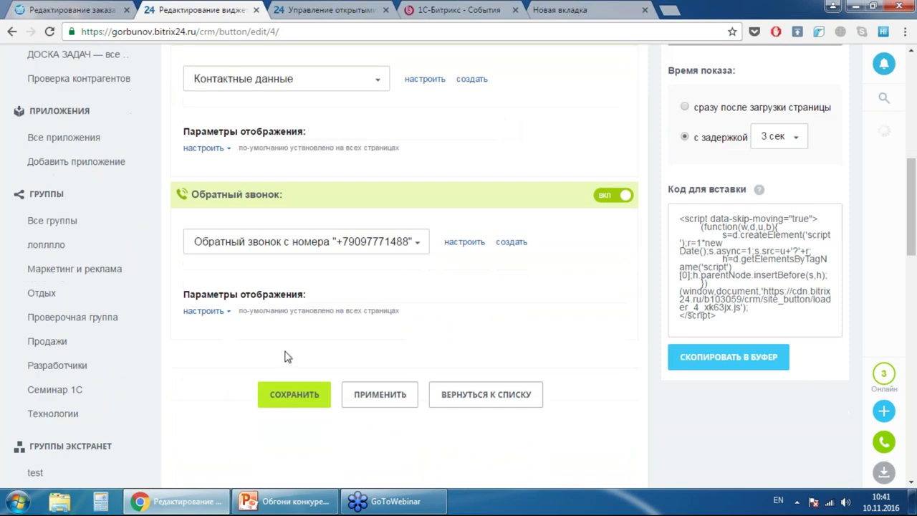
click(380, 403)
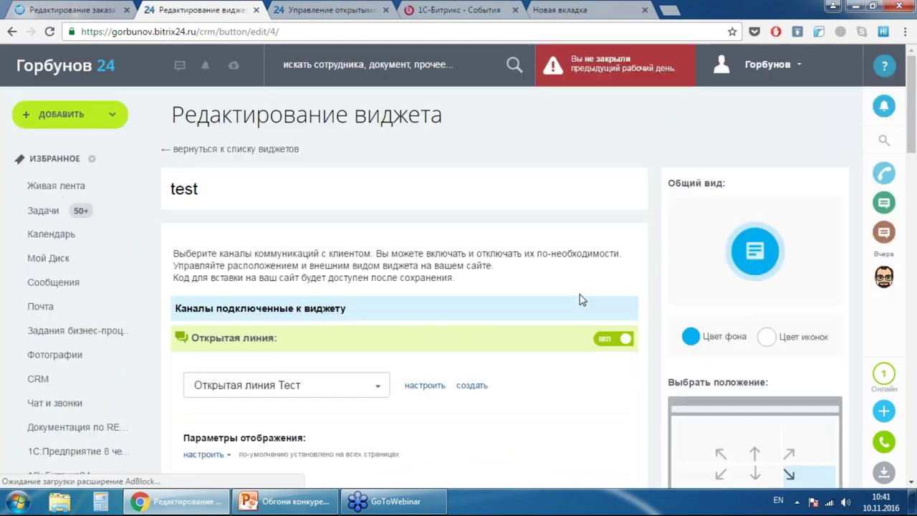
scroll(583, 298, down, 4)
scroll(789, 132, up, 3)
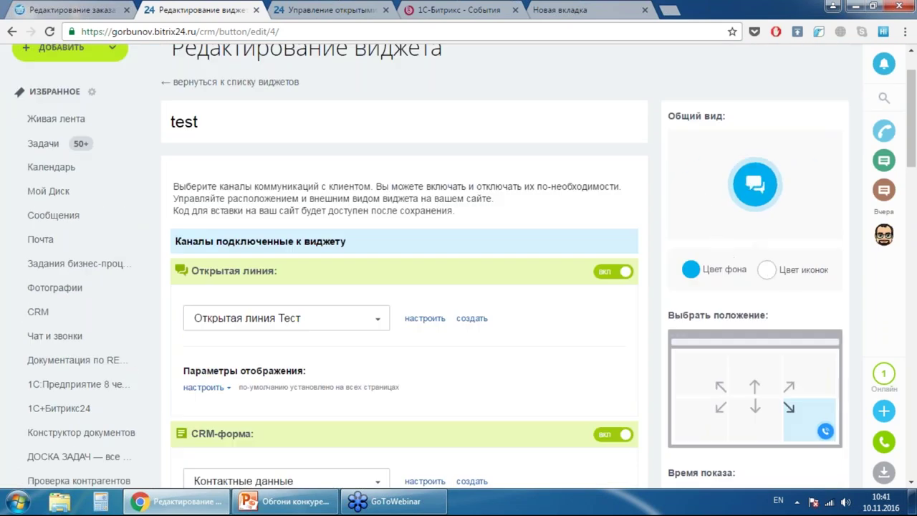
- Try a red widget background, revert to blue, and show the widget immediately after page load
click(690, 268)
click(686, 317)
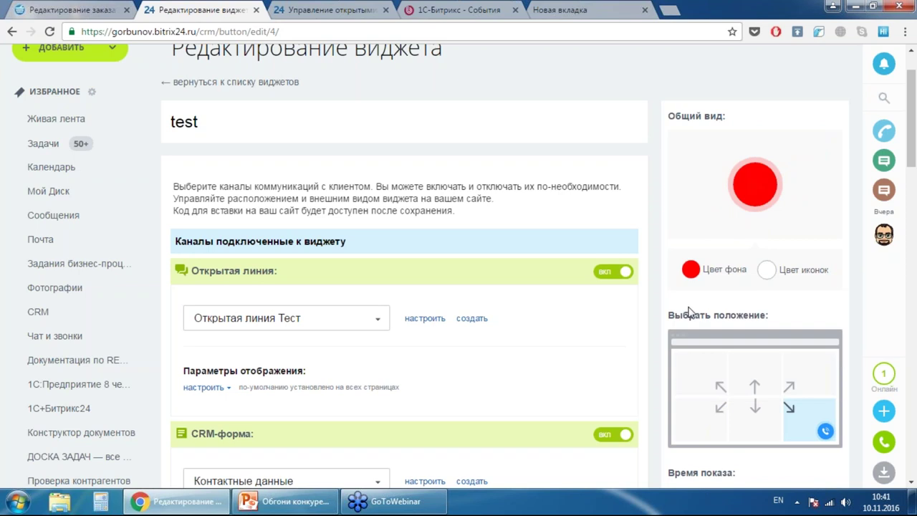
click(691, 269)
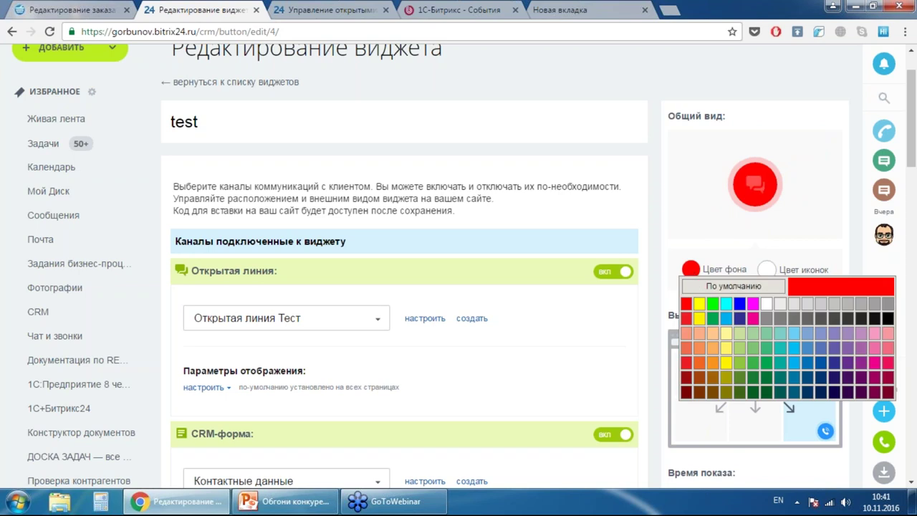
click(726, 319)
scroll(404, 272, down, 3)
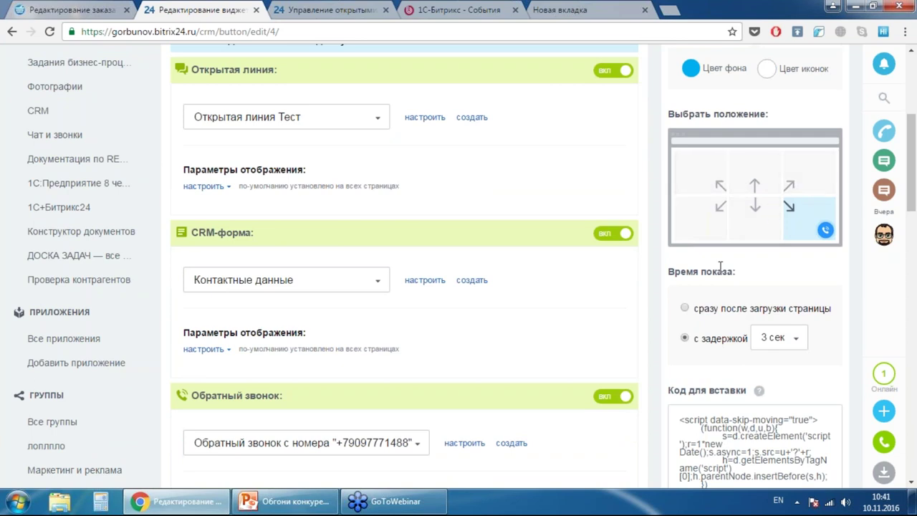
scroll(737, 243, down, 1)
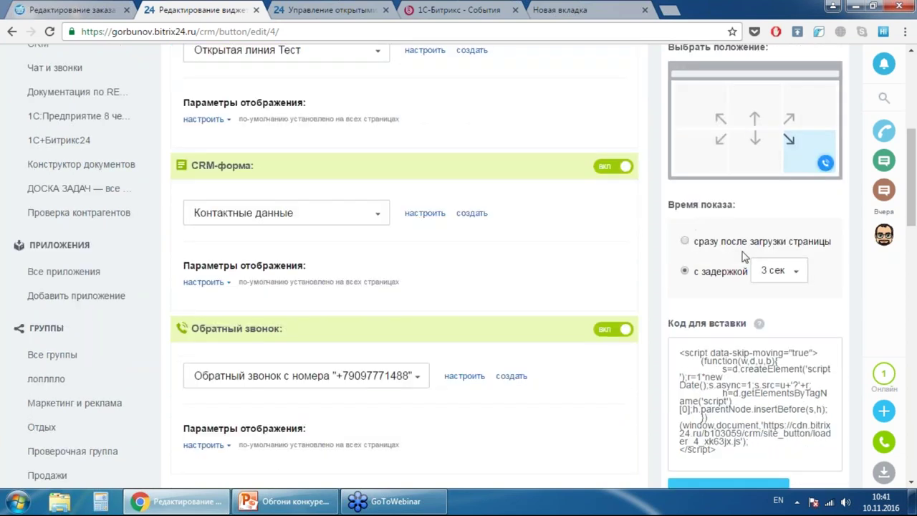
click(727, 244)
- Copy the TEST widget's embed script (loader_4_xk63jx.js) to the clipboard
scroll(740, 331, down, 2)
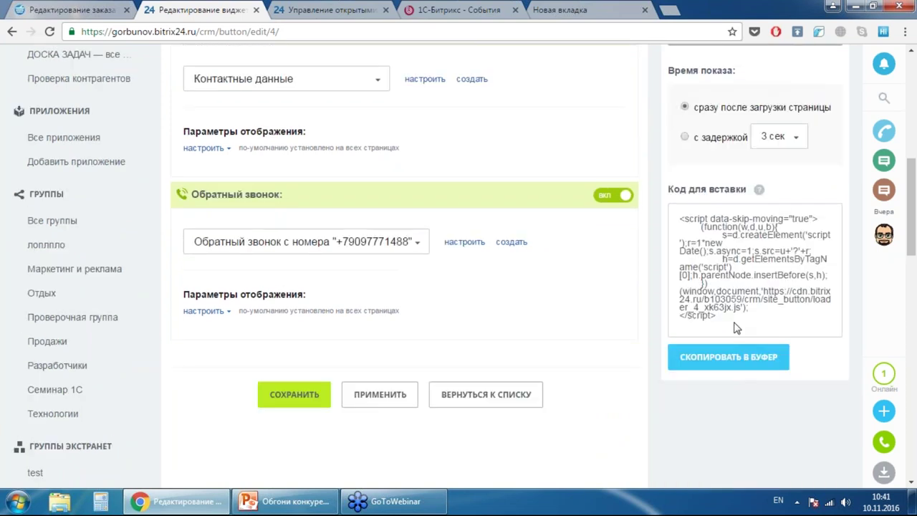
drag(738, 328, 668, 219)
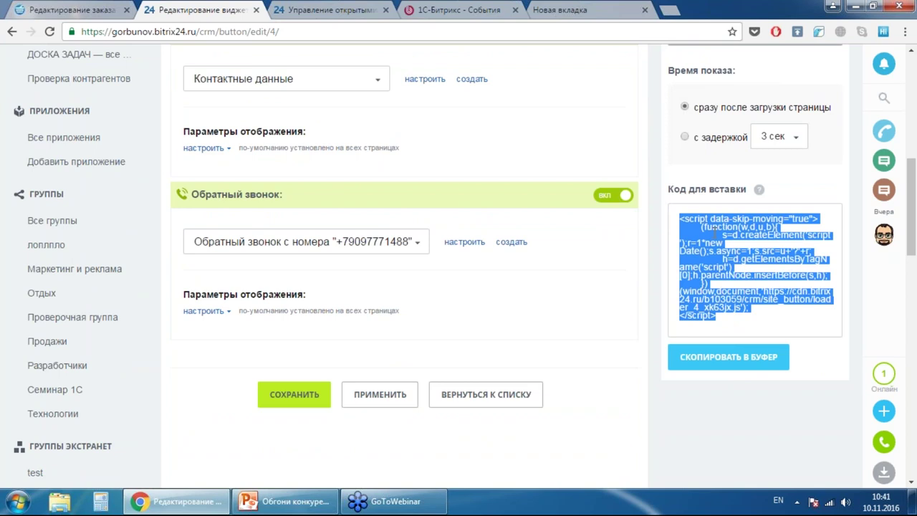
right_click(716, 243)
click(716, 243)
click(737, 356)
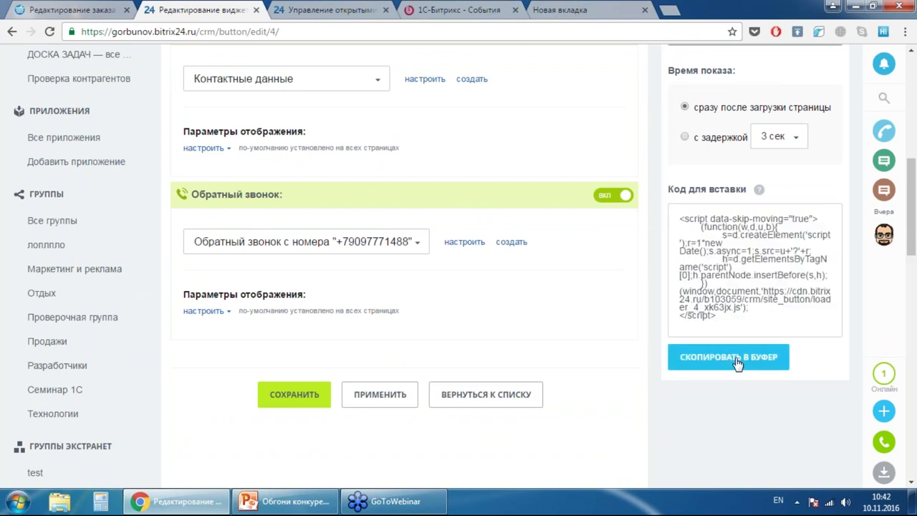
mouse_move(761, 195)
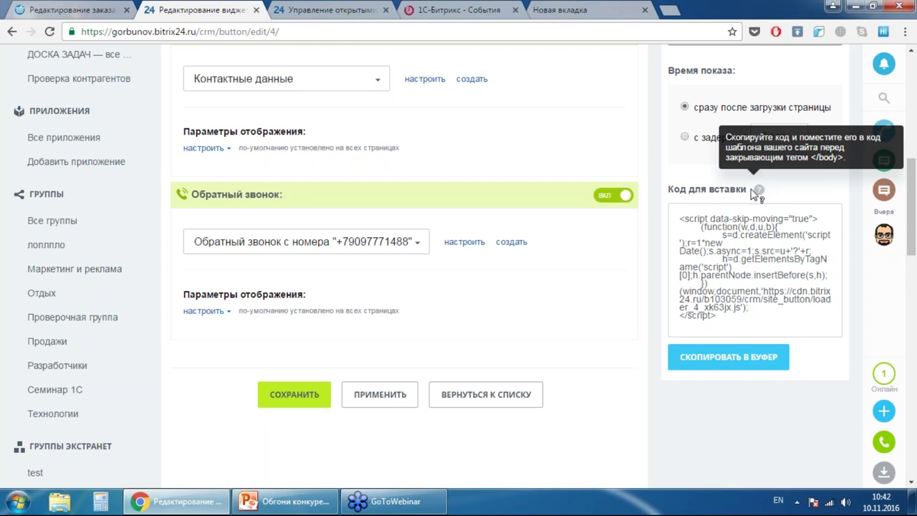
click(906, 32)
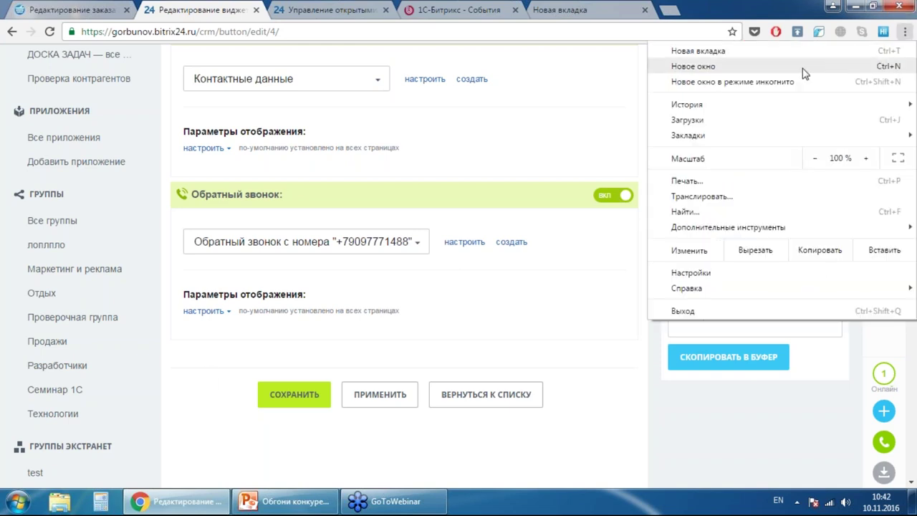
- Load and reload the bx-im.ru store in a new incognito window
click(783, 82)
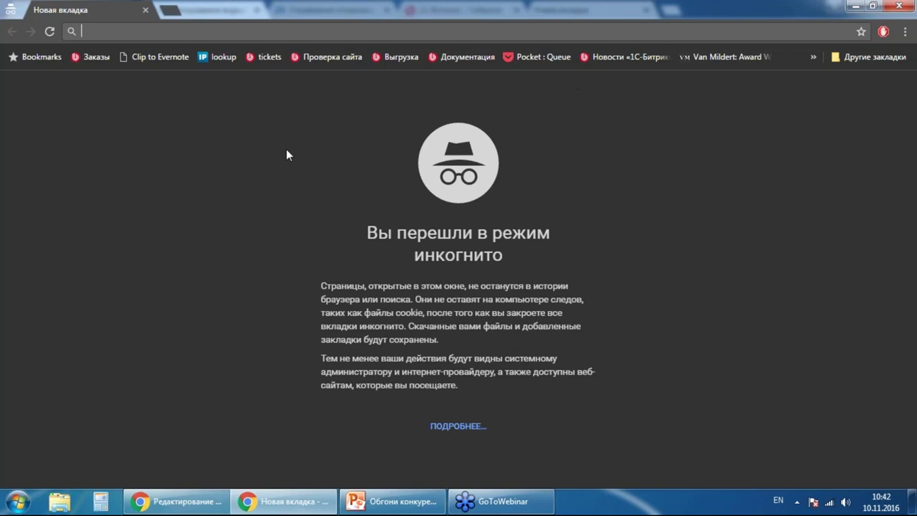
text(bx-im.ru)
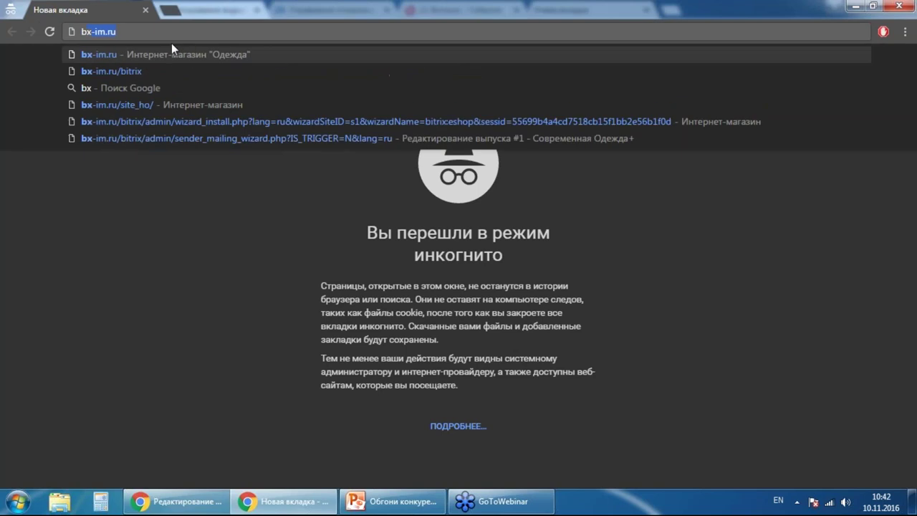
key(Return)
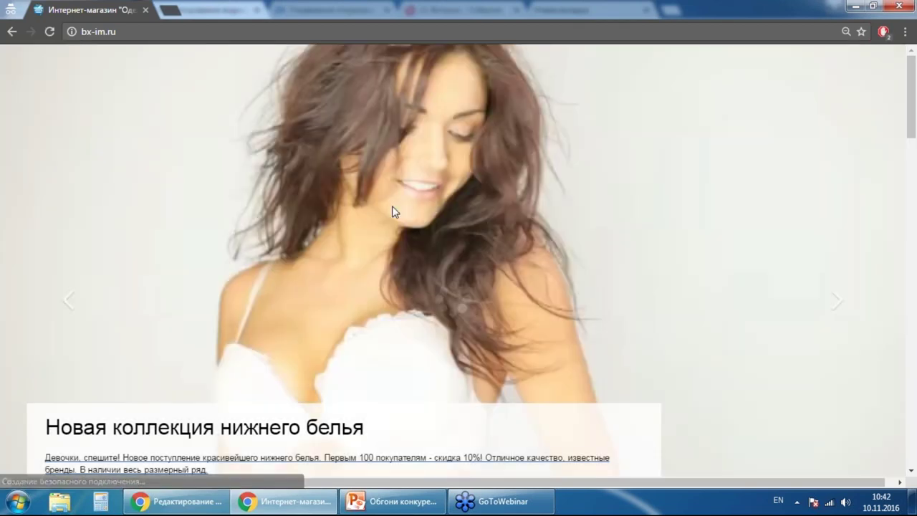
key(ctrl+l)
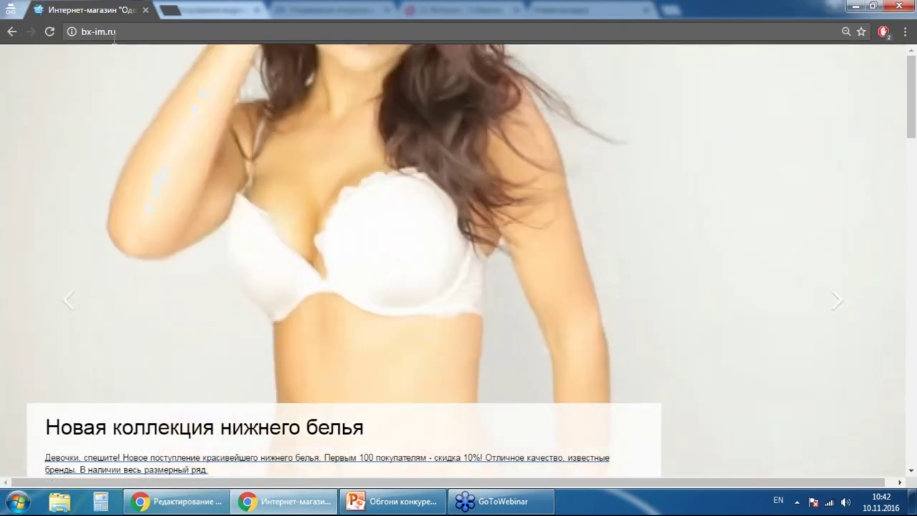
key(Return)
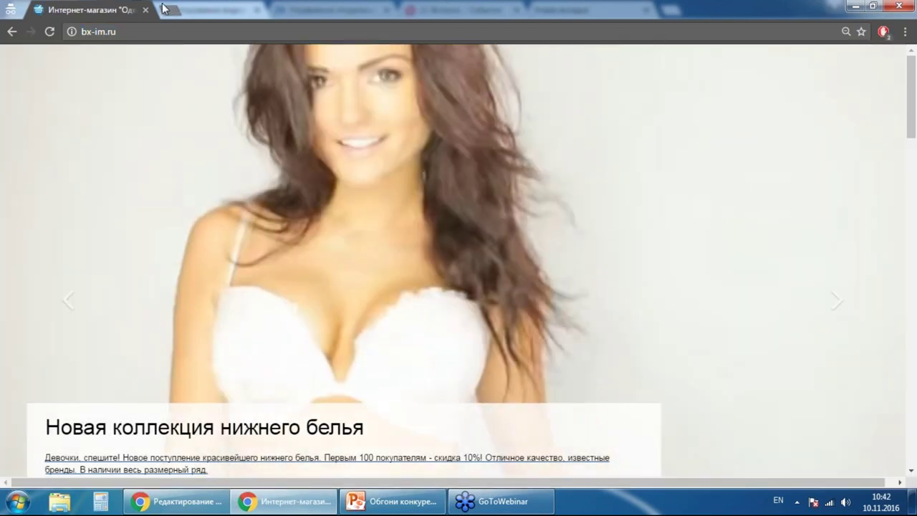
- Close the incognito windows and return to the store's admin order-editing tab
click(165, 13)
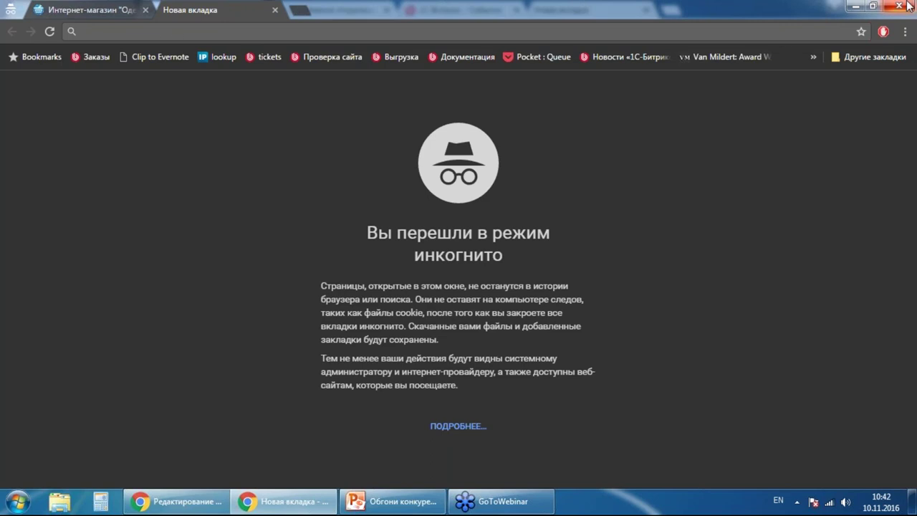
click(907, 5)
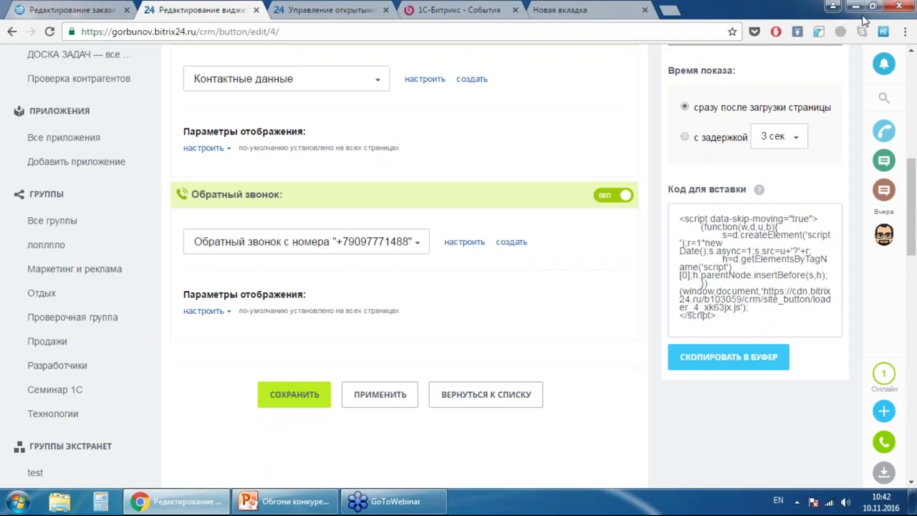
click(905, 32)
click(788, 83)
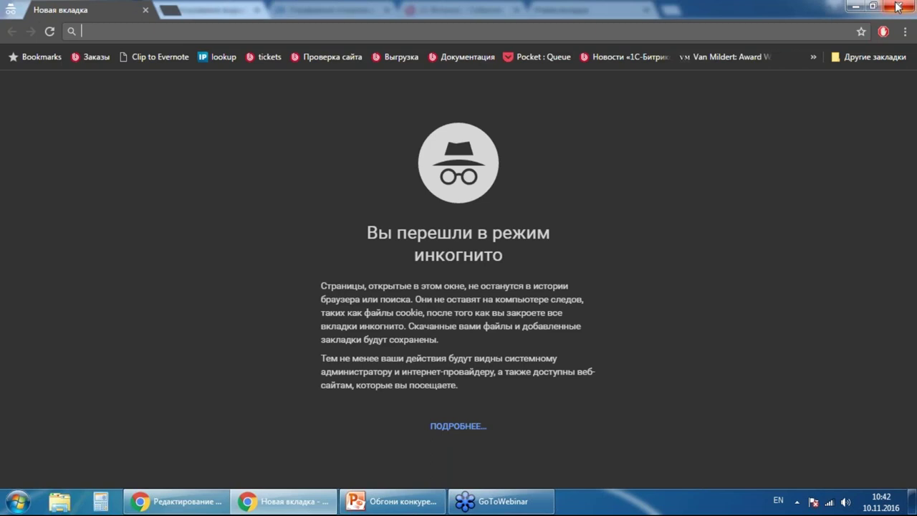
click(899, 5)
click(91, 5)
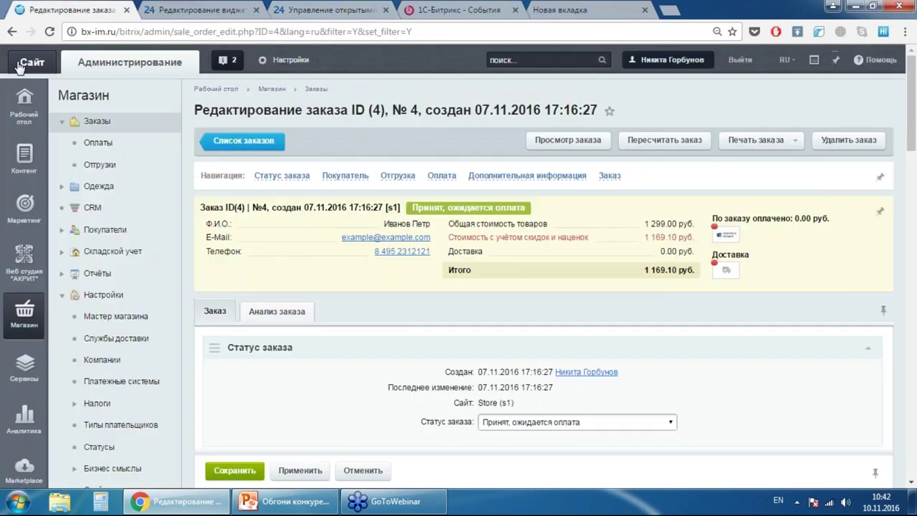
- Open the bx-im.ru storefront in a new tab and start editing its /index.php homepage
right_click(17, 61)
click(100, 71)
click(199, 9)
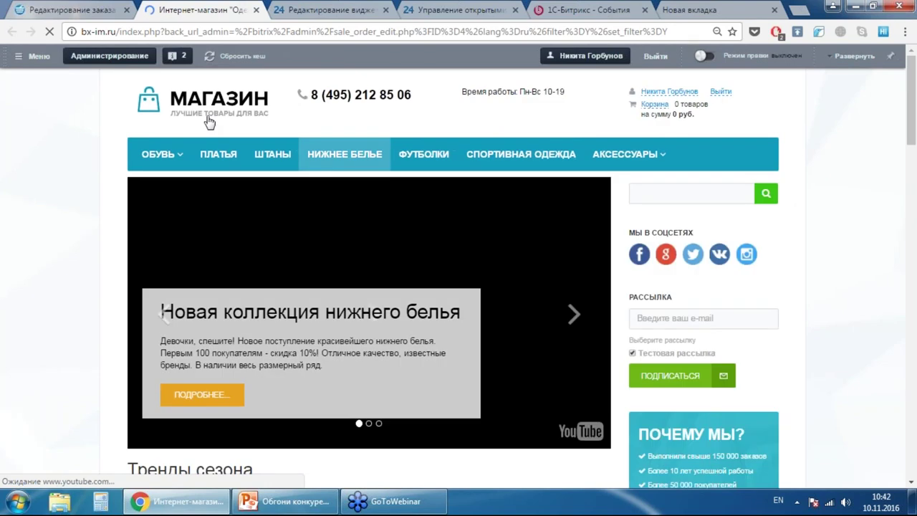
click(110, 56)
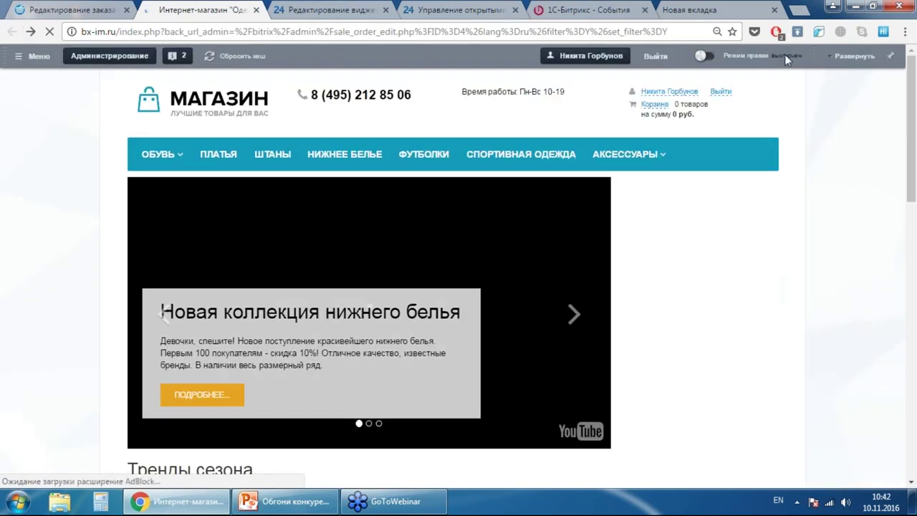
click(855, 55)
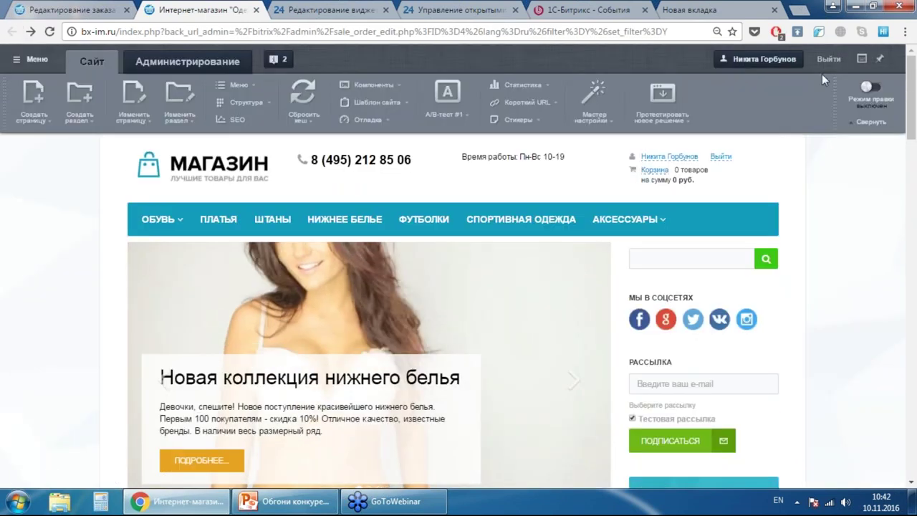
click(122, 93)
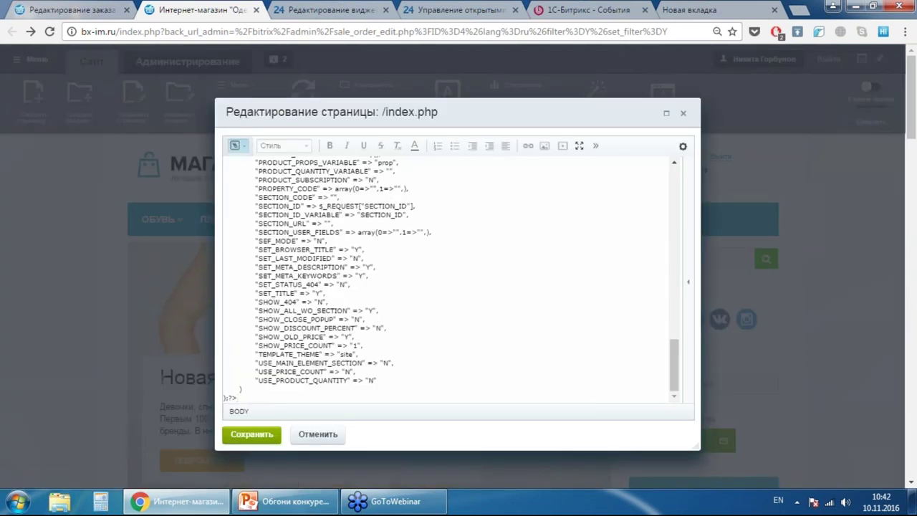
- Switch the /index.php page editor to code view
click(236, 146)
click(209, 173)
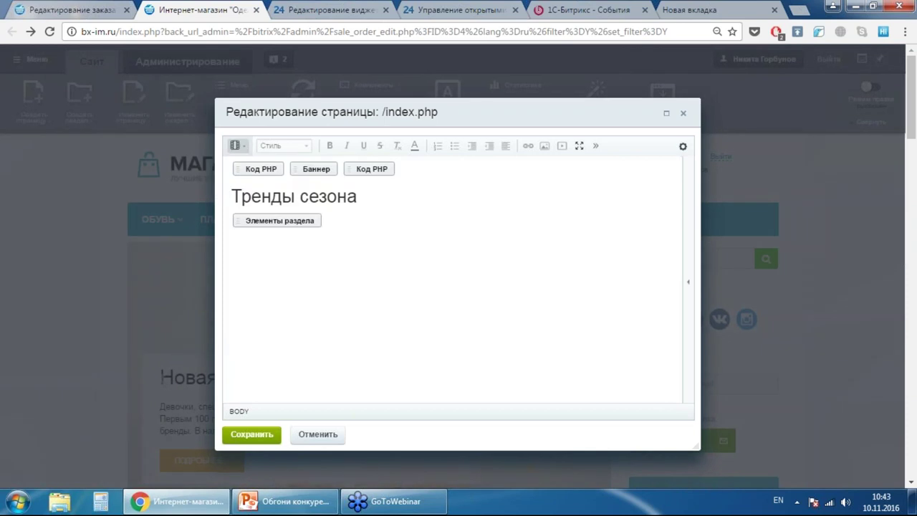
click(239, 146)
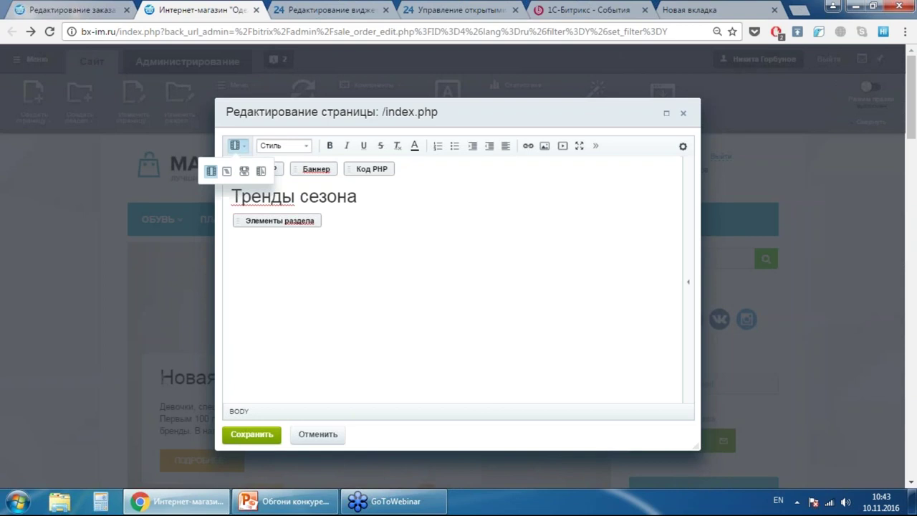
click(227, 172)
- Paste the Bitrix24 widget script after the last line and save the homepage
scroll(362, 255, down, 2)
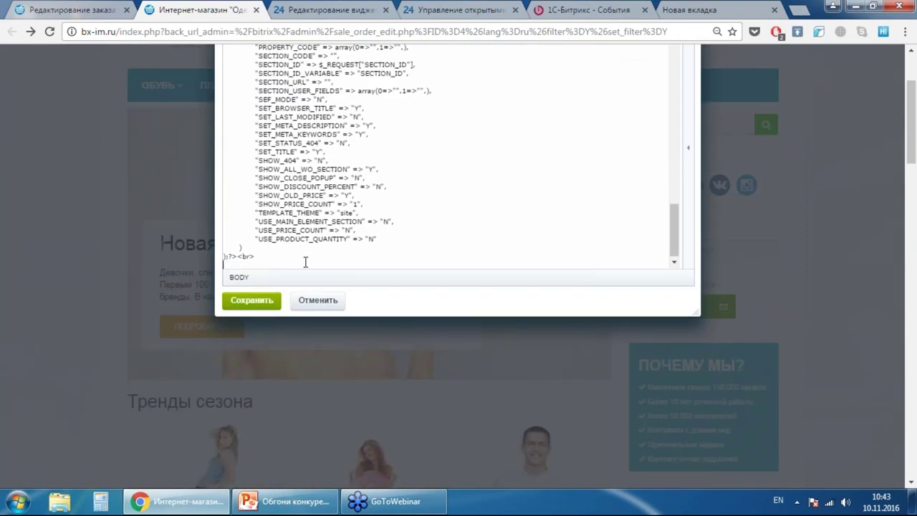
key(ctrl+v)
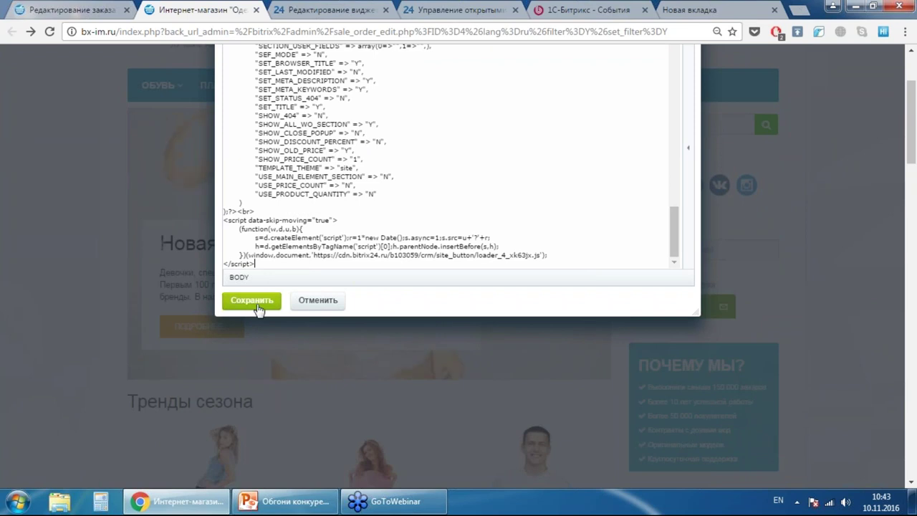
click(258, 304)
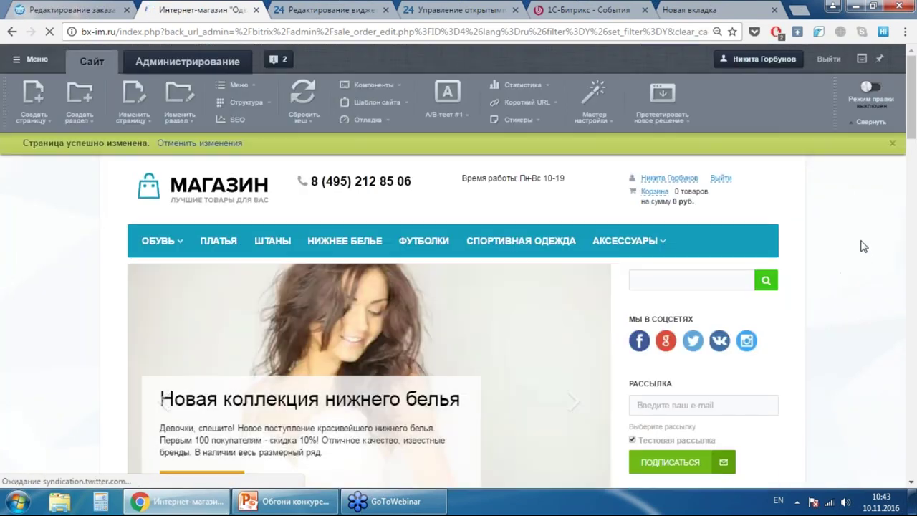
scroll(859, 243, down, 3)
scroll(860, 244, up, 3)
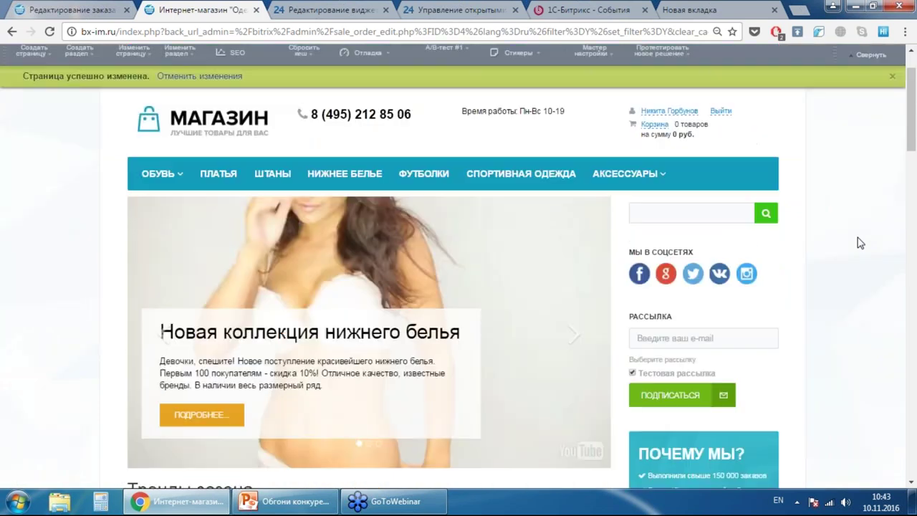